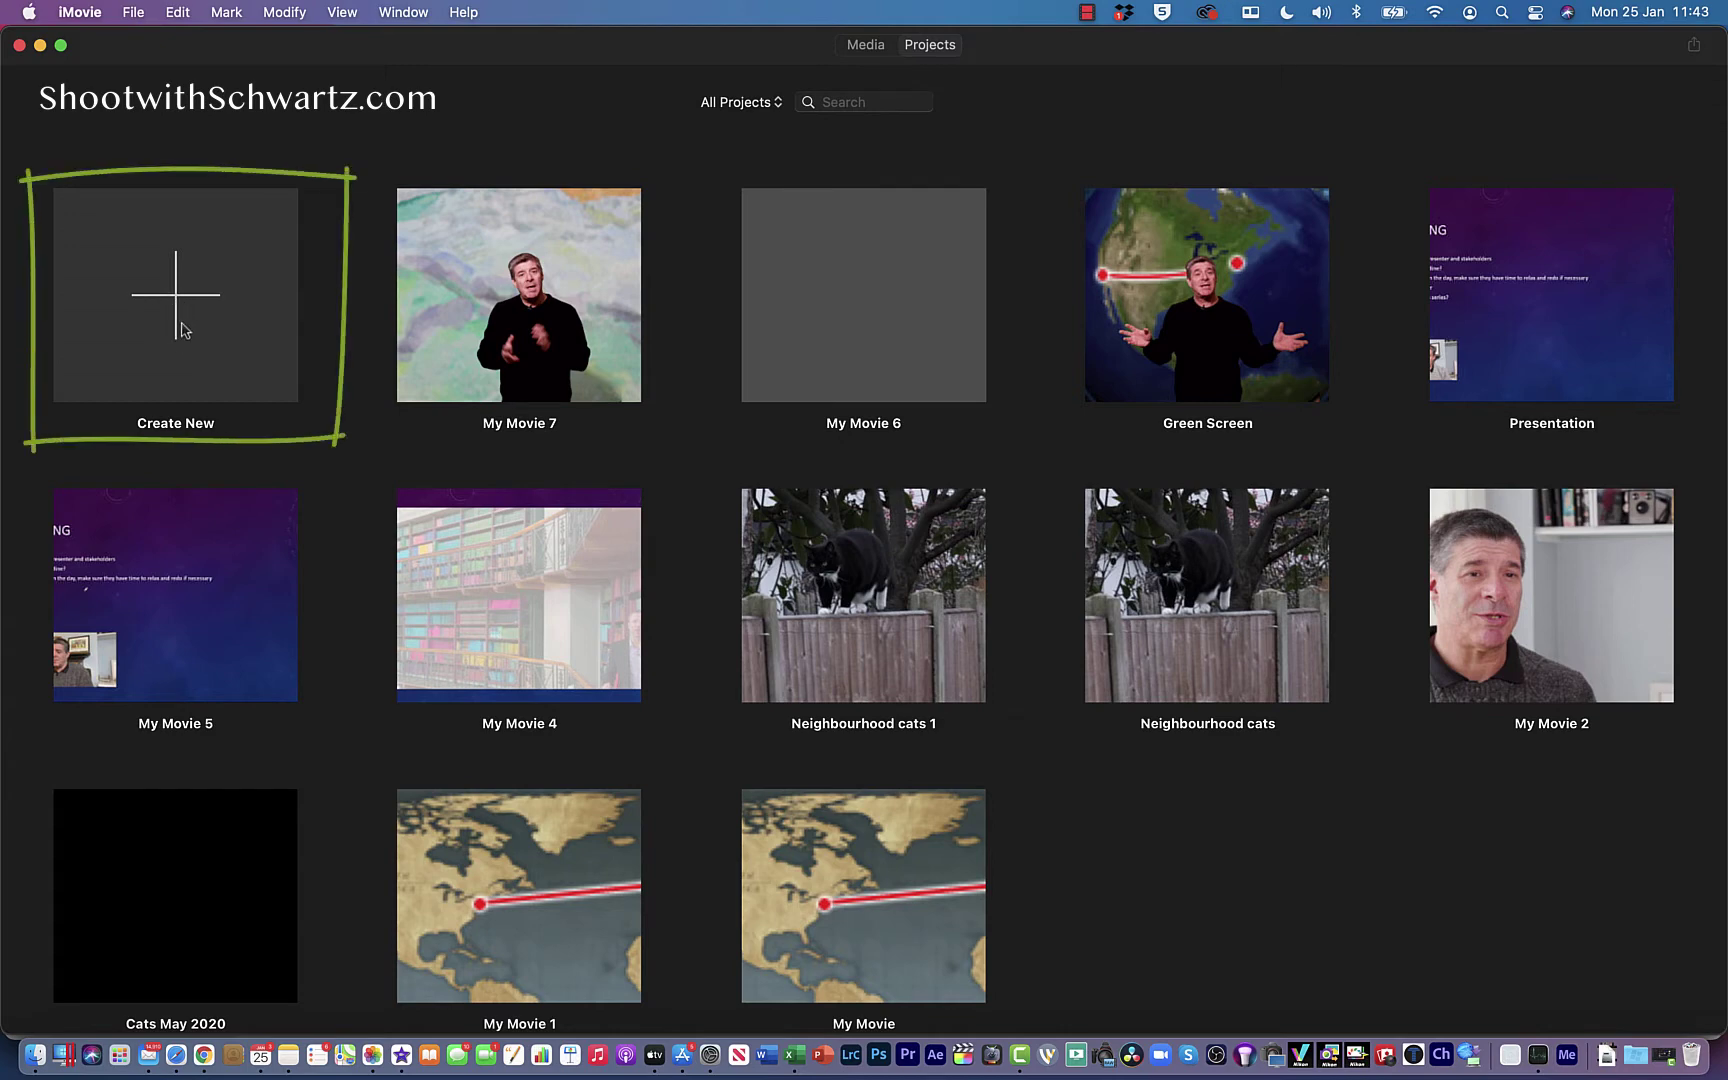
Create a new Movie project and open its media import window
{"action": "left_click", "coordinate": [180, 328]}
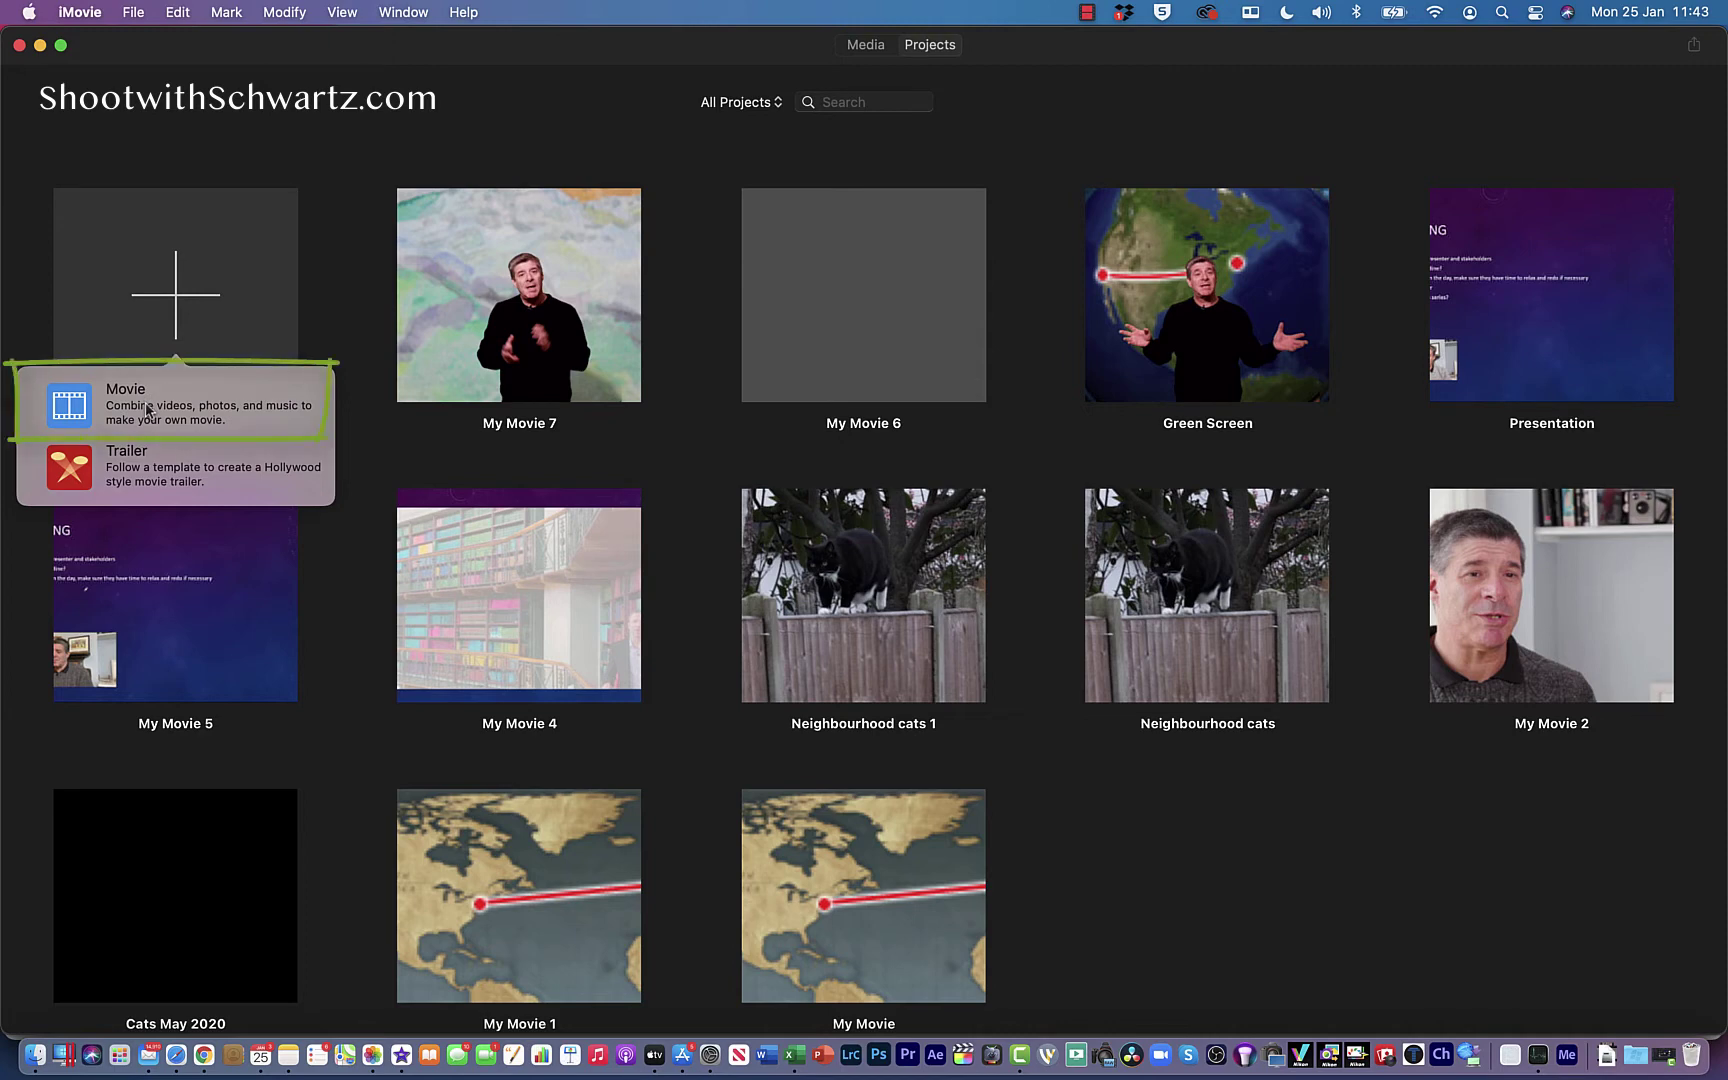
{"action": "left_click", "coordinate": [147, 408]}
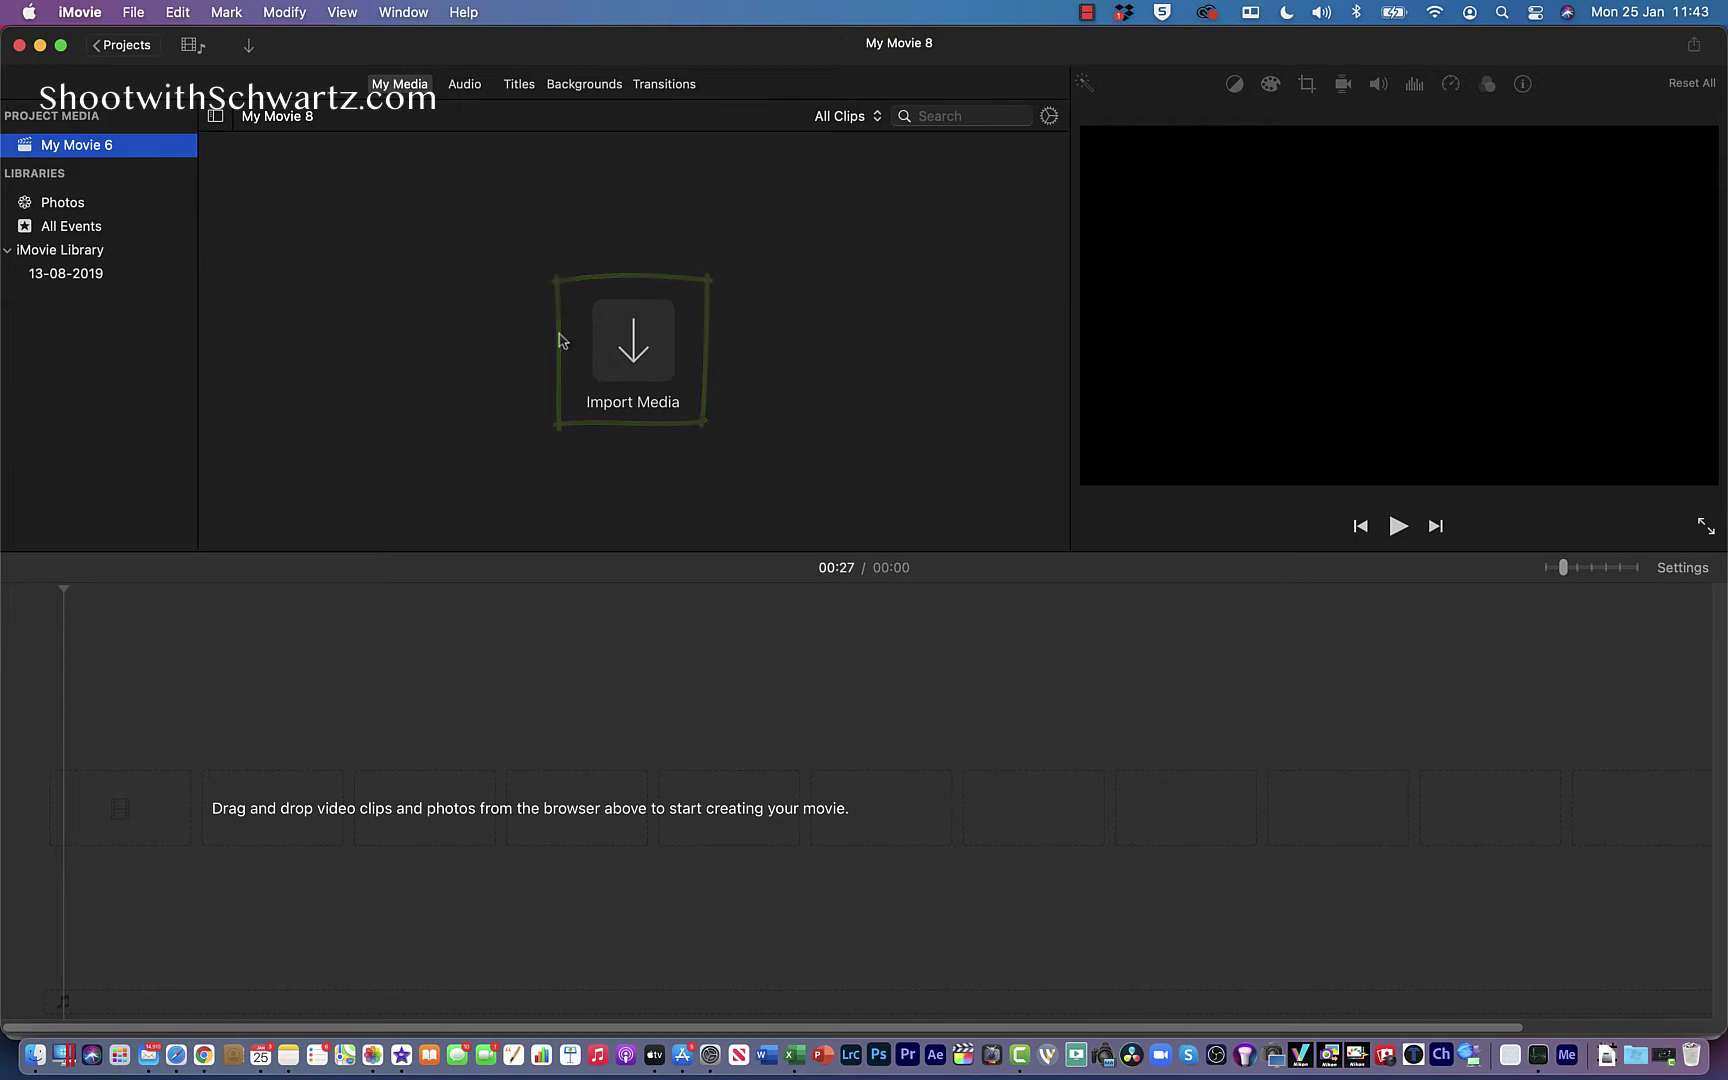
{"action": "left_click", "coordinate": [136, 12]}
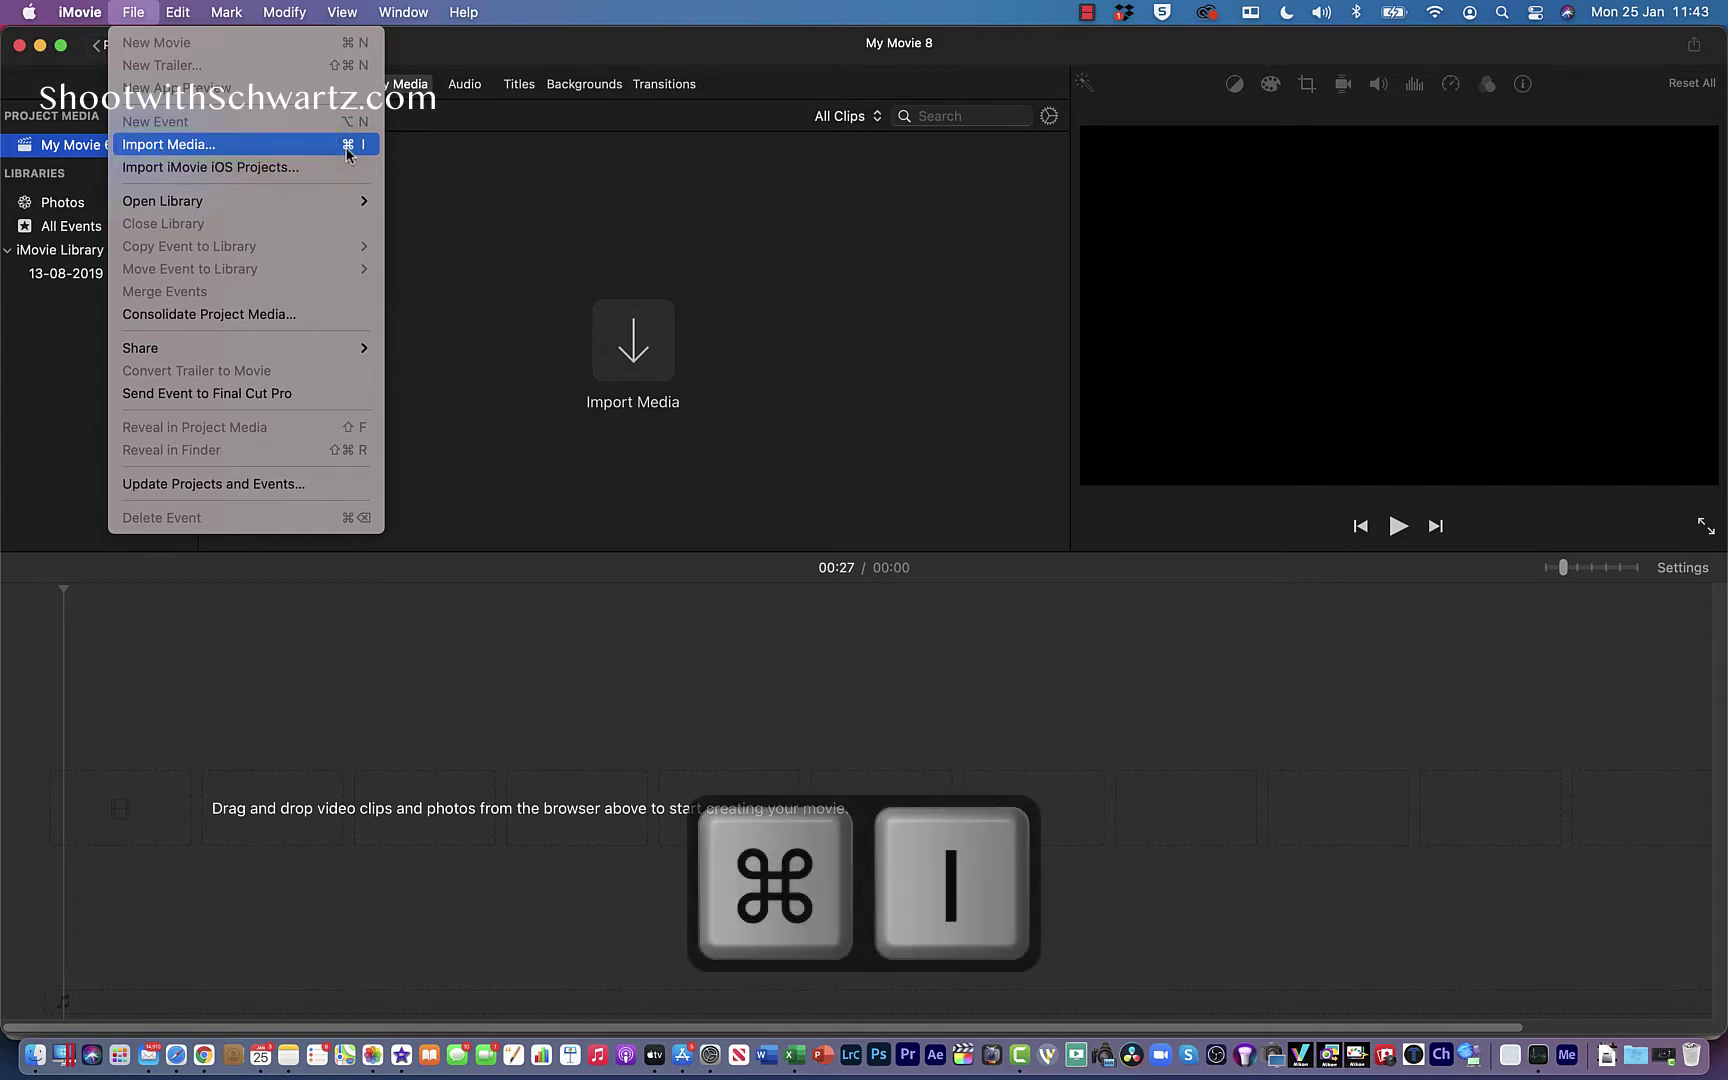
{"action": "left_click", "coordinate": [625, 245]}
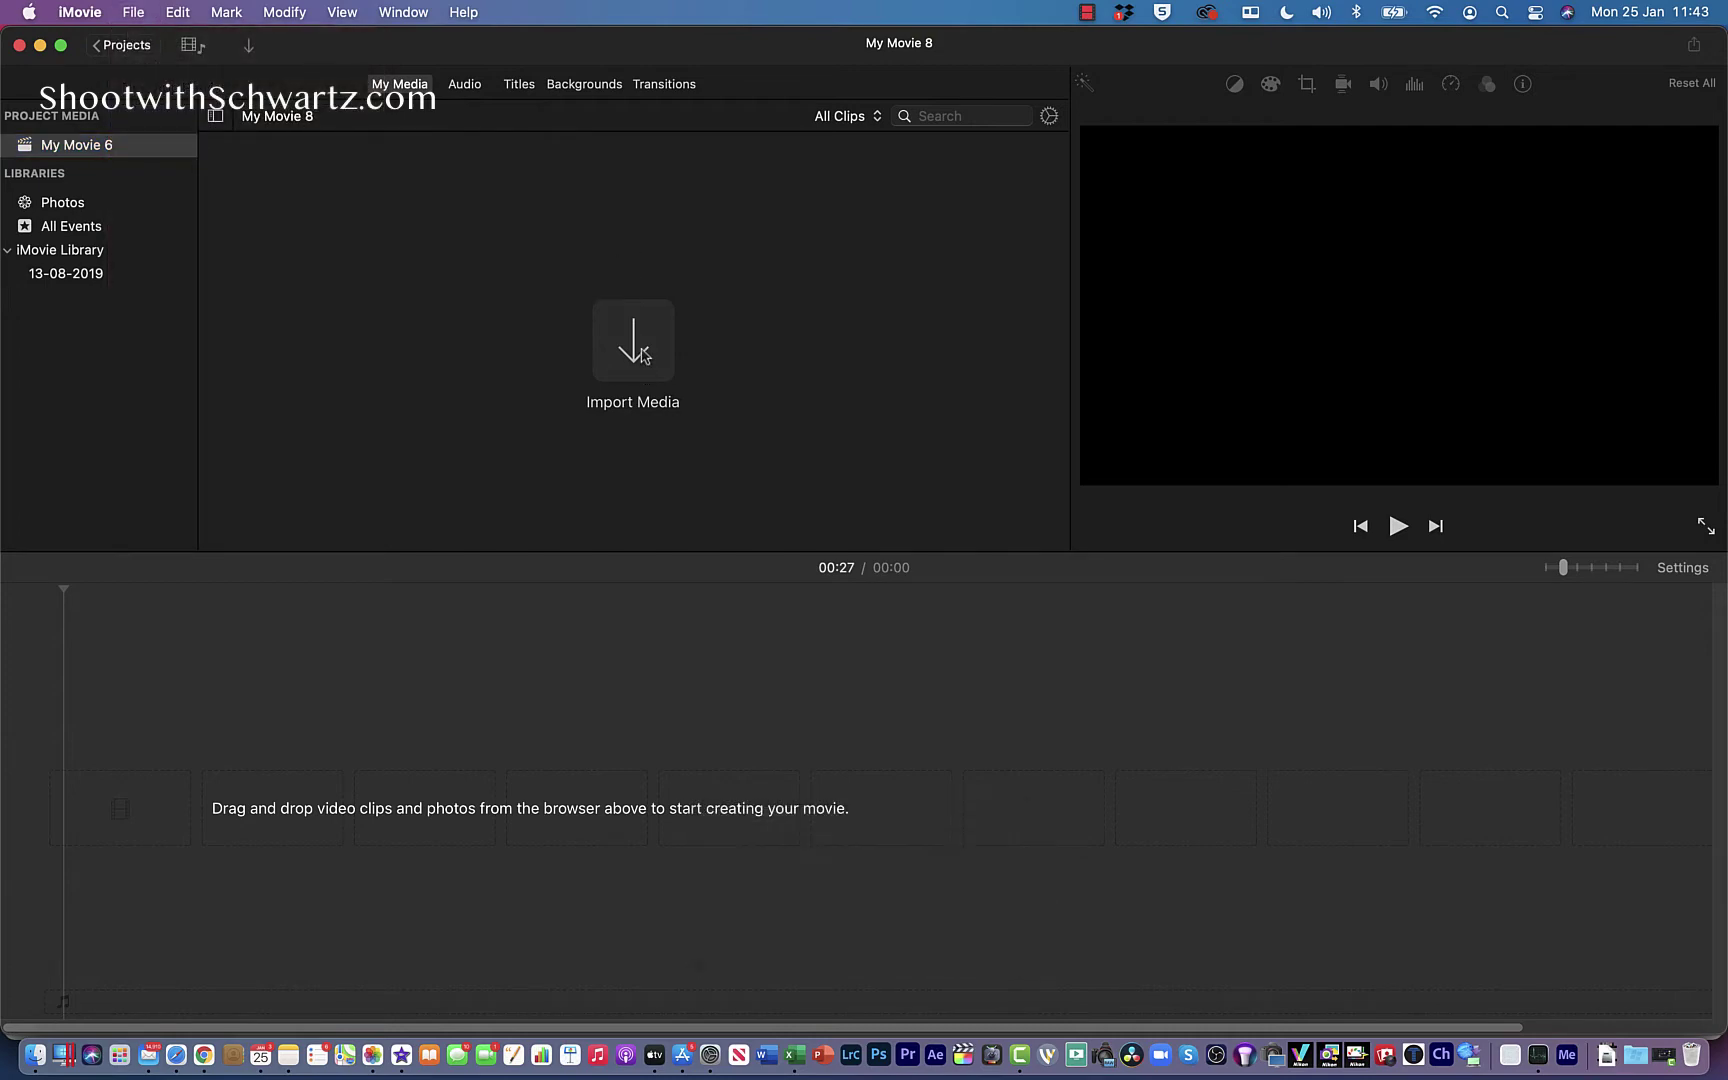
{"action": "left_click", "coordinate": [641, 362]}
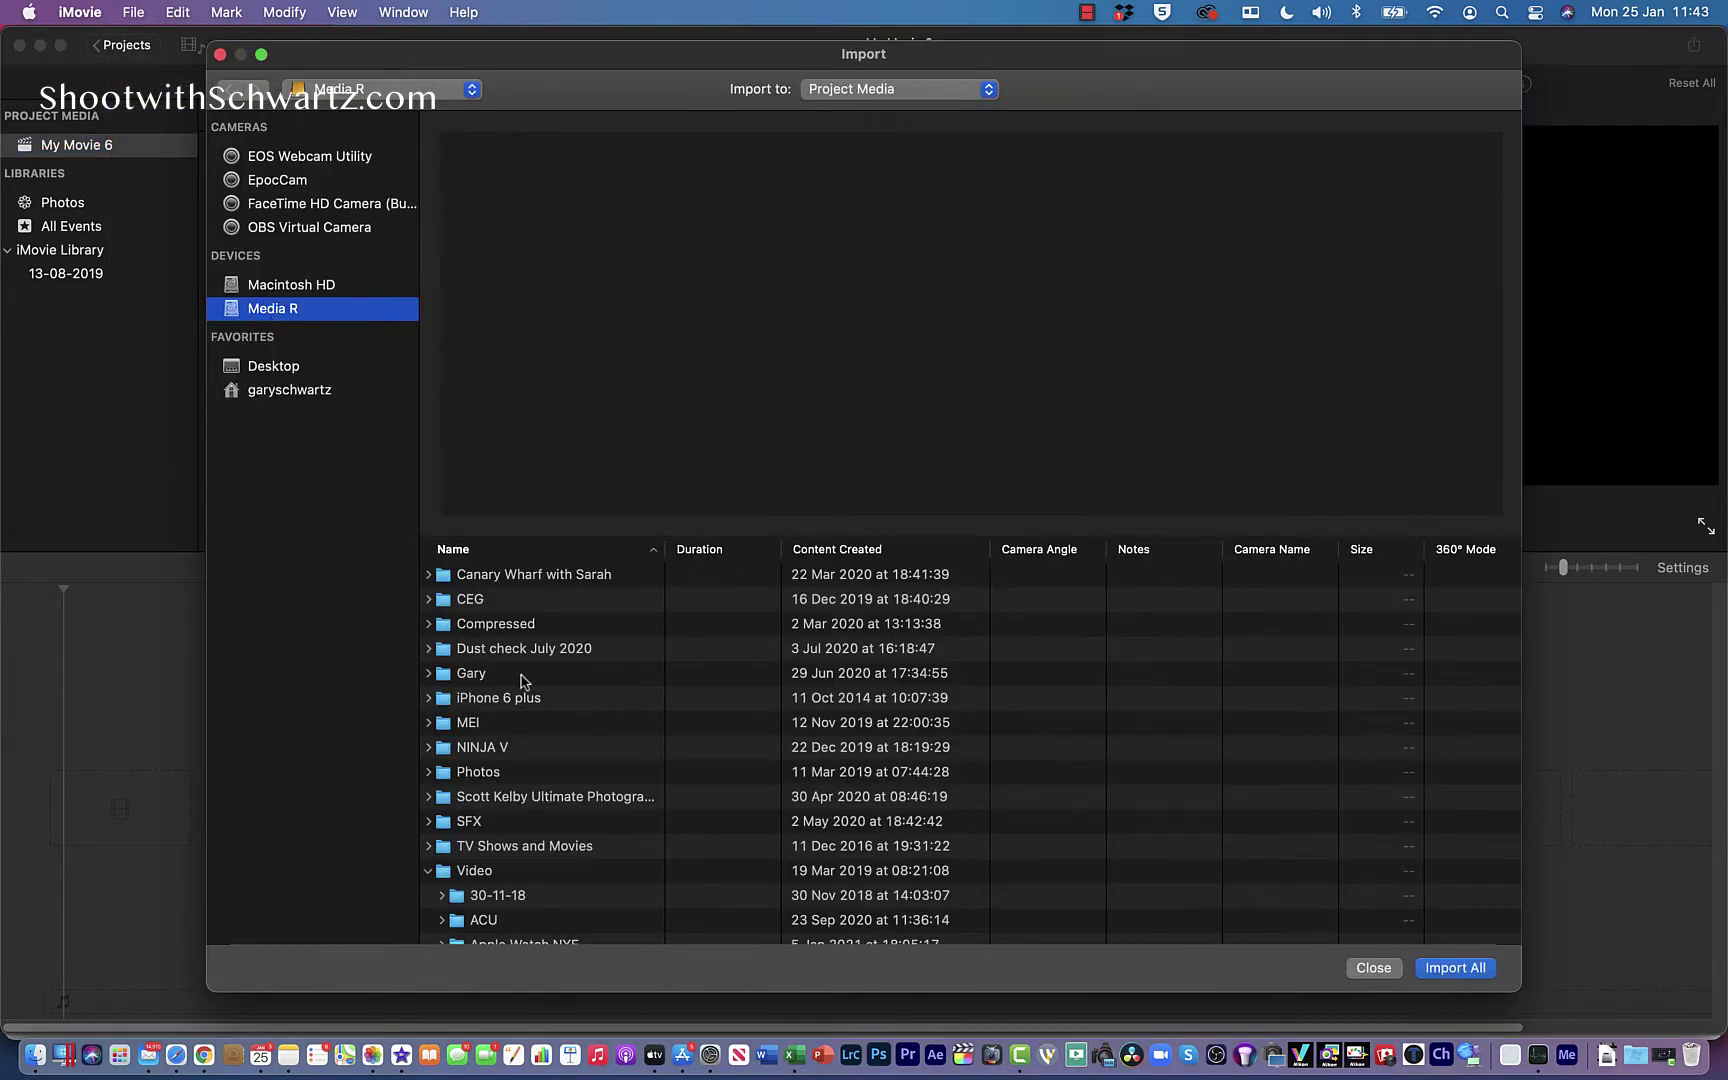
Find the Green Screen iMovie folder inside Jargon Free Help 2021 on the Media R drive
{"action": "scroll", "coordinate": [521, 681], "scroll_direction": "down", "scroll_amount": 20}
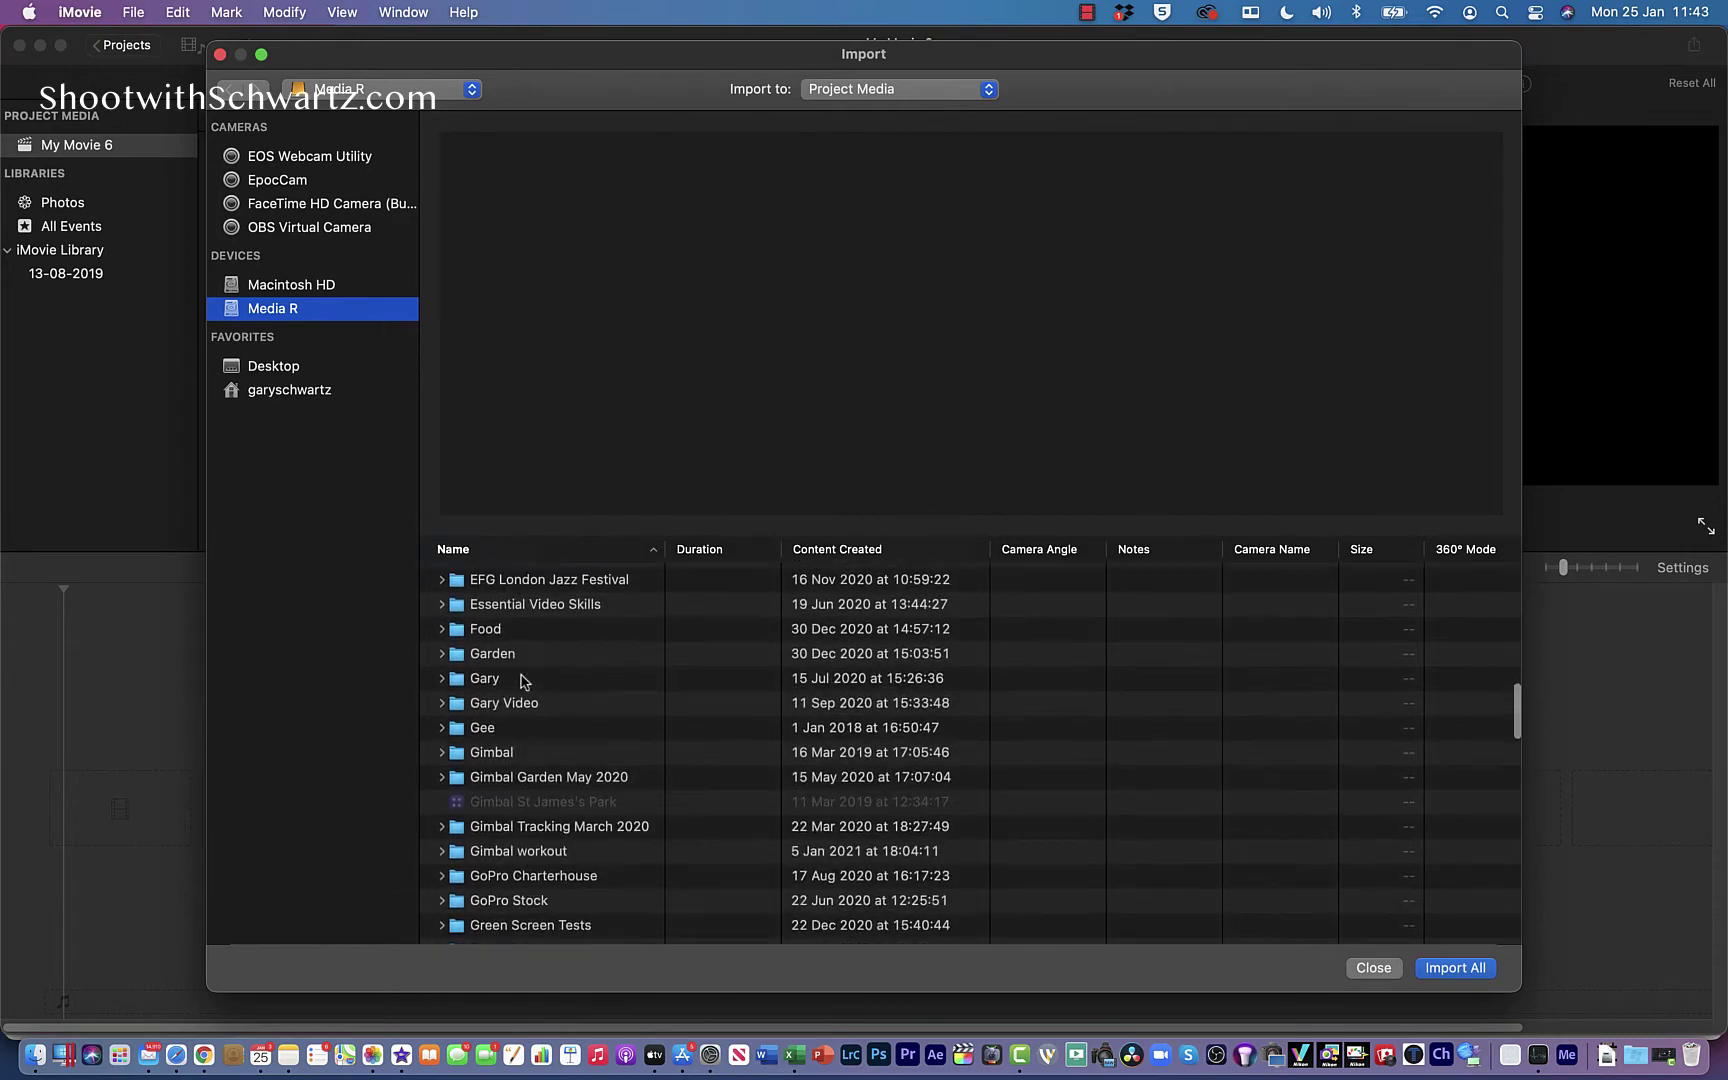
{"action": "scroll", "coordinate": [524, 681], "scroll_direction": "down", "scroll_amount": 5}
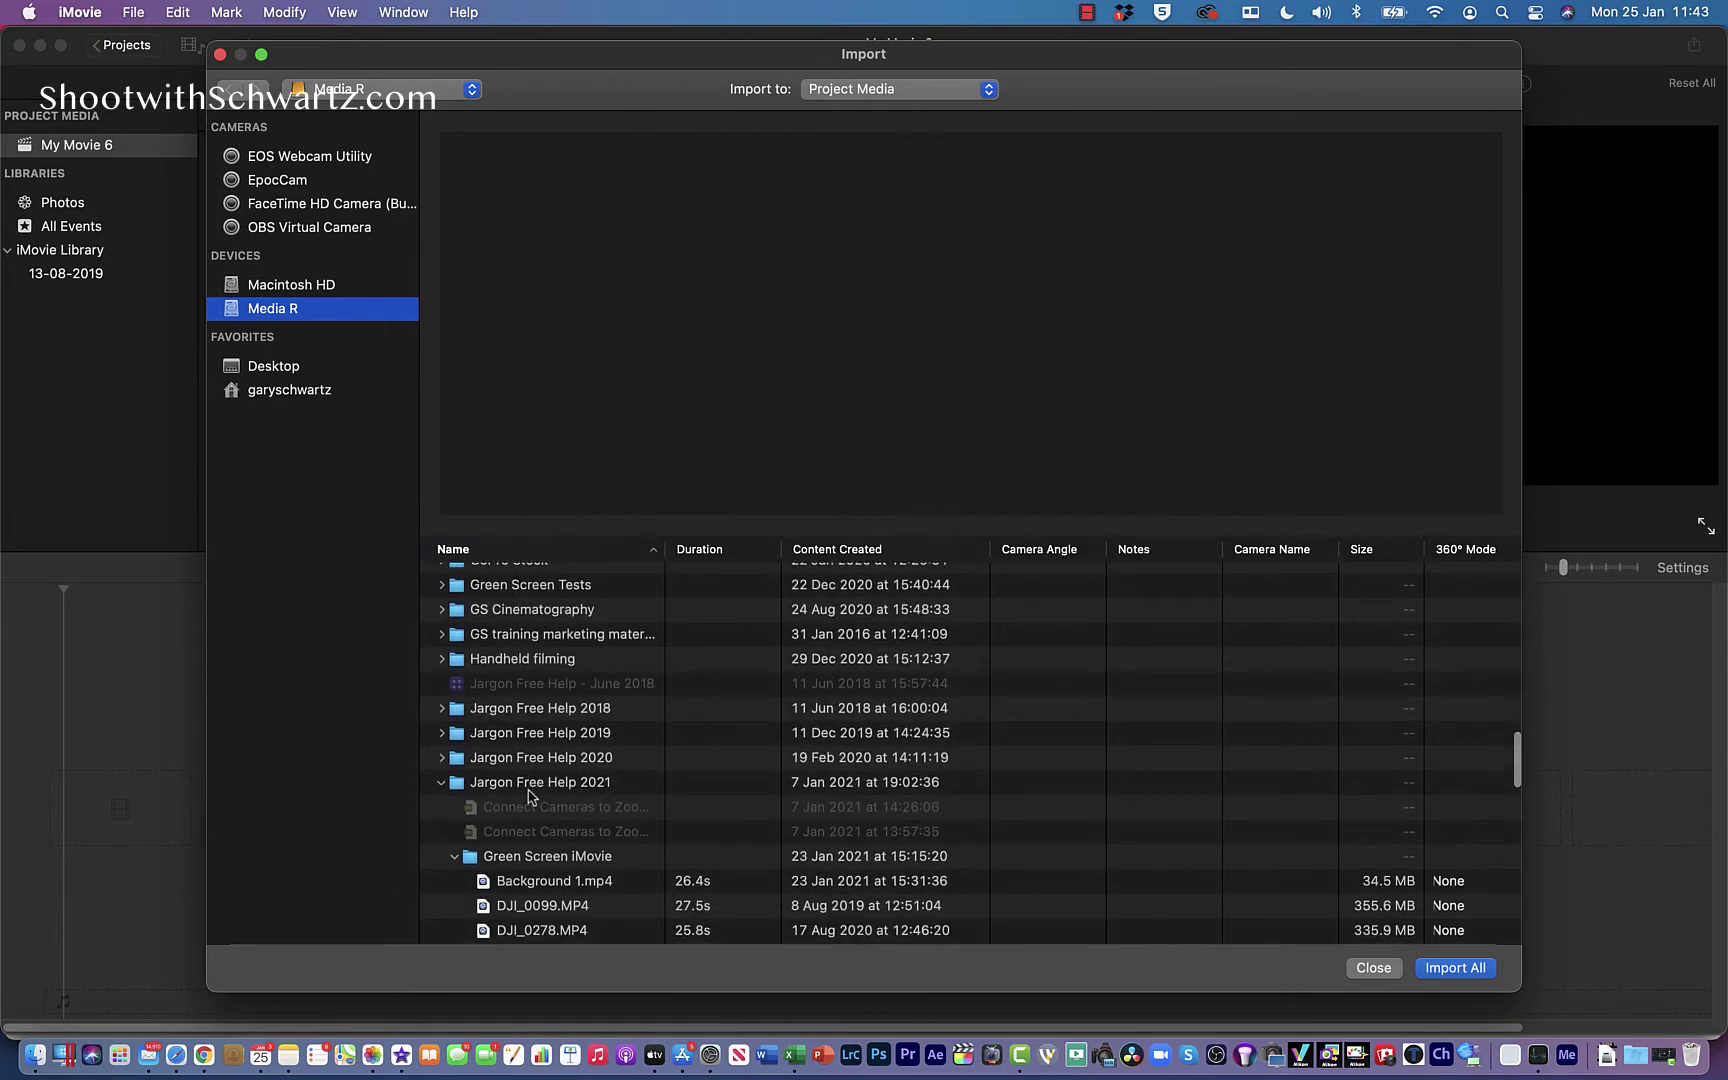
{"action": "scroll", "coordinate": [515, 793], "scroll_direction": "down", "scroll_amount": 4}
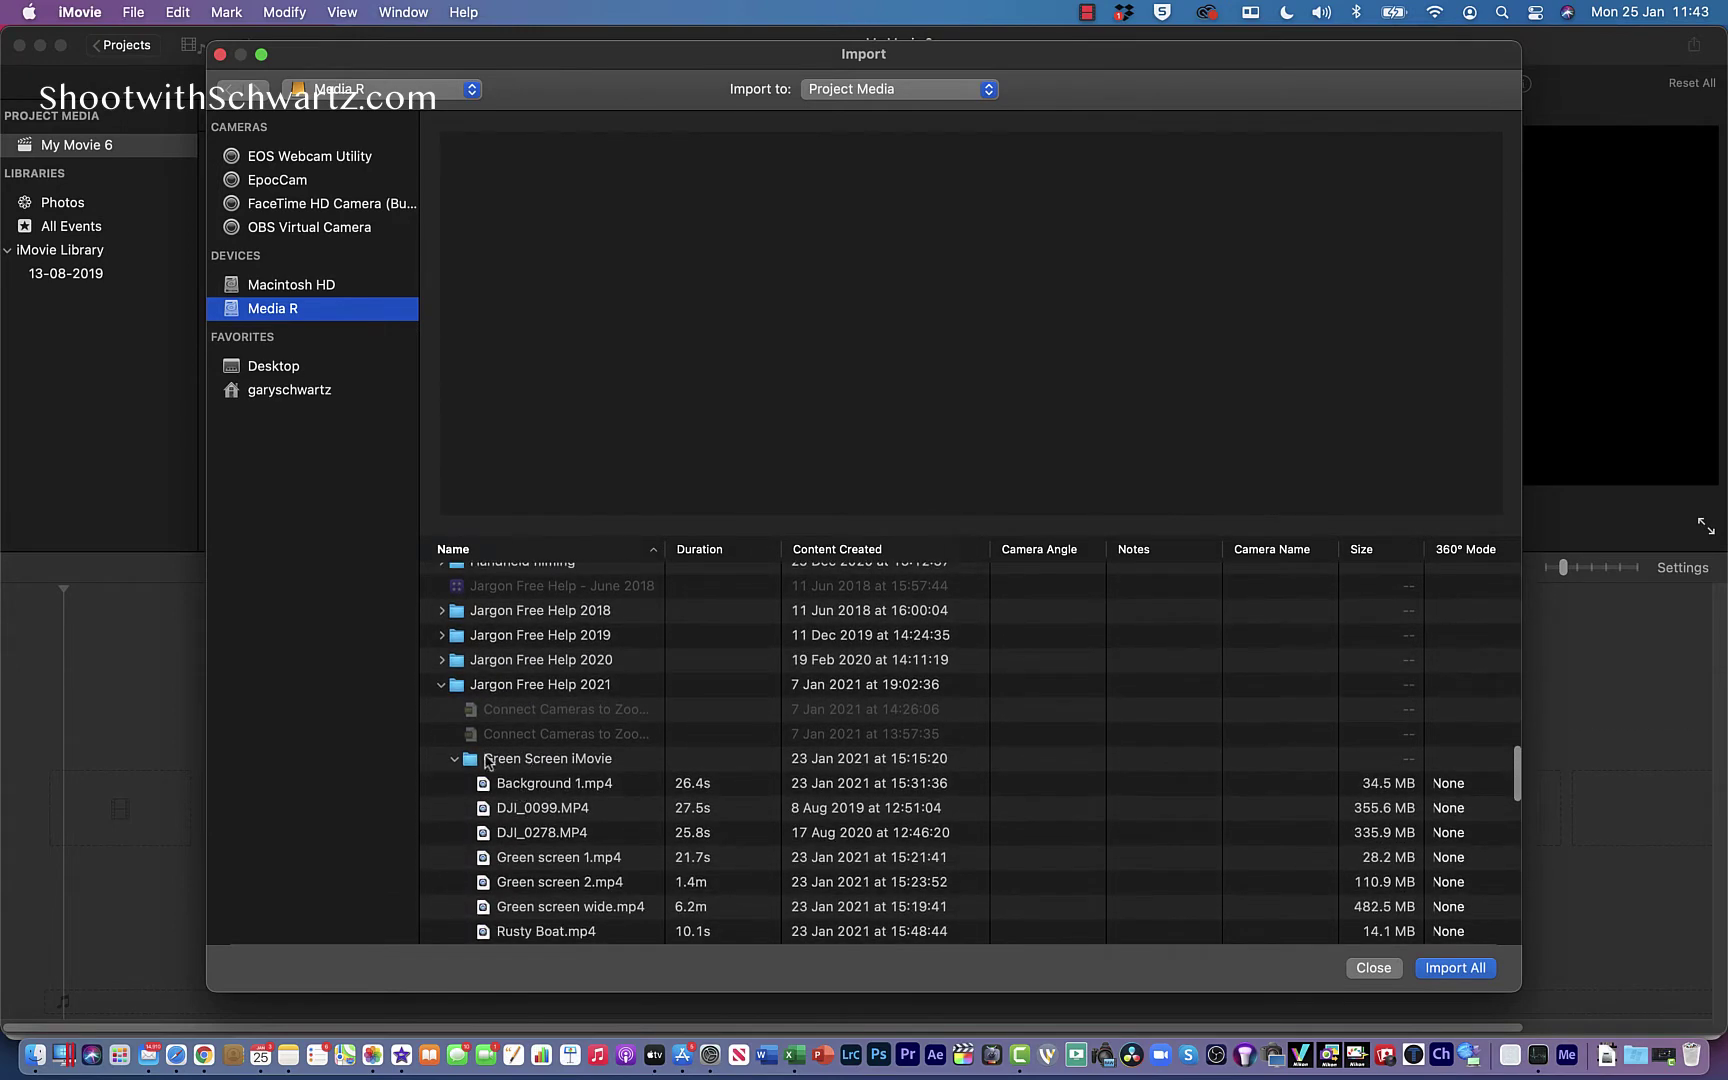
{"action": "scroll", "coordinate": [538, 772], "scroll_direction": "down", "scroll_amount": 5}
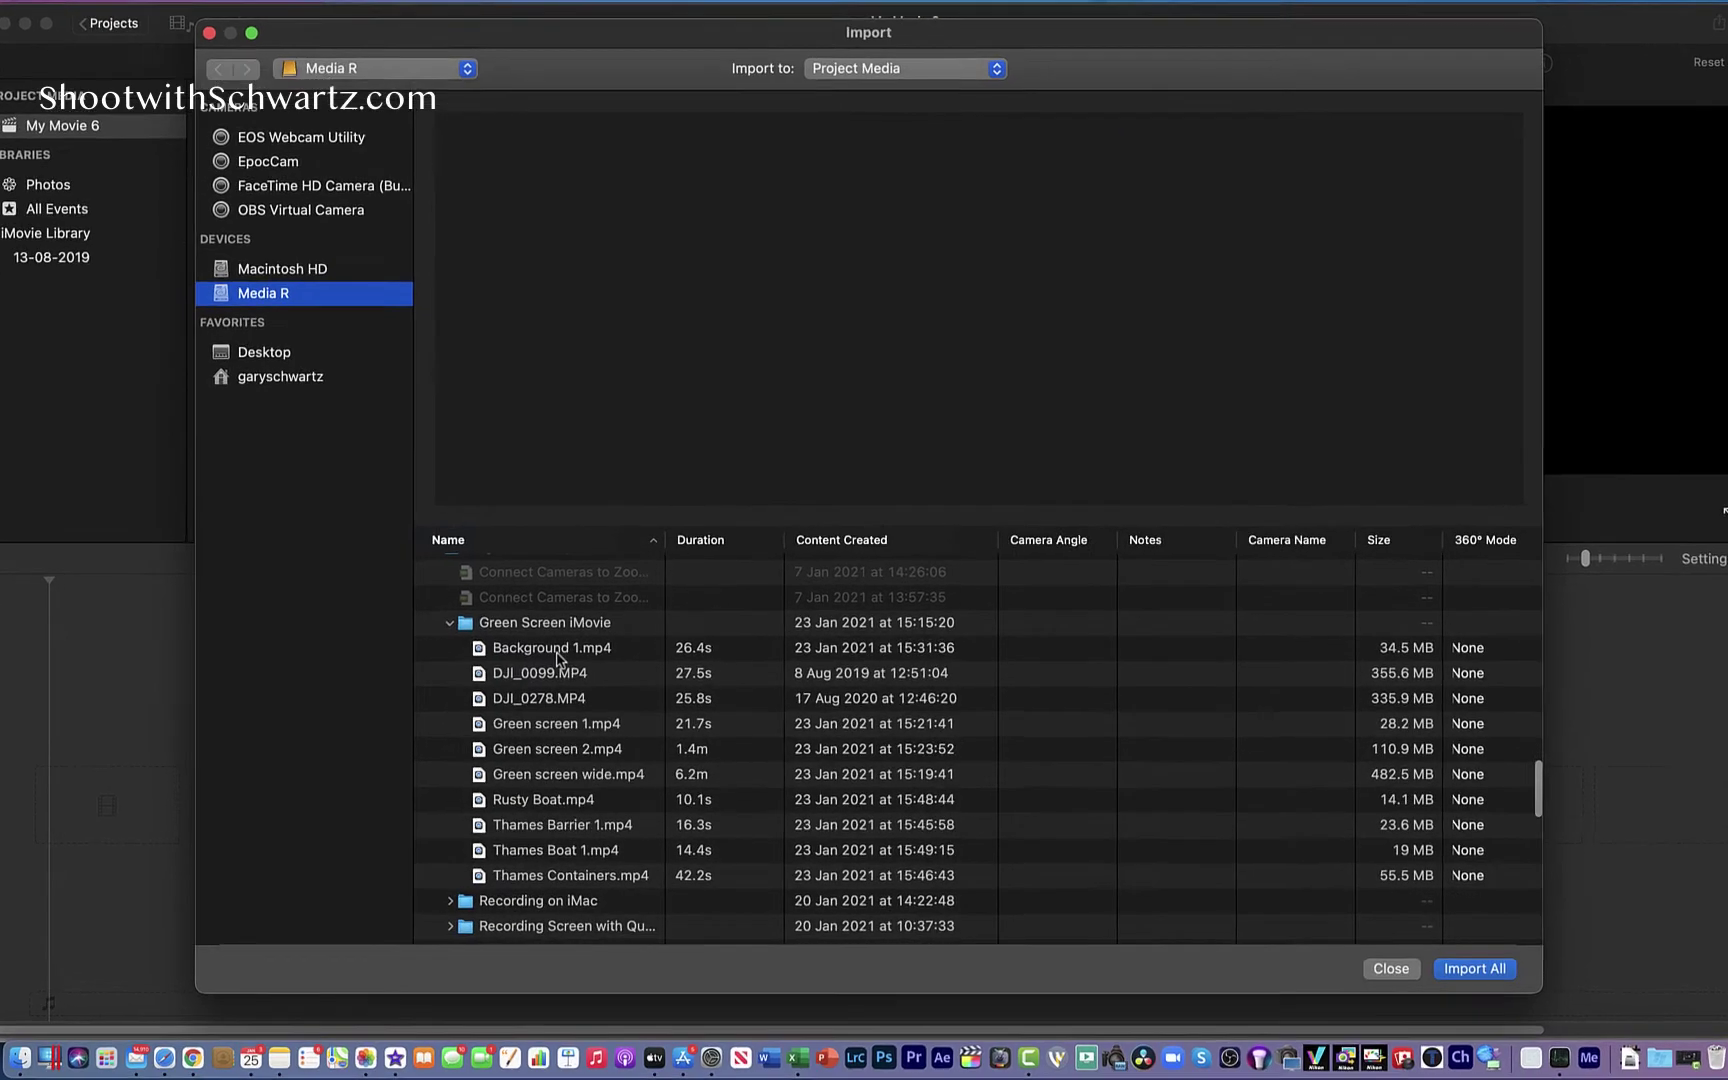
{"action": "left_click", "coordinate": [556, 650]}
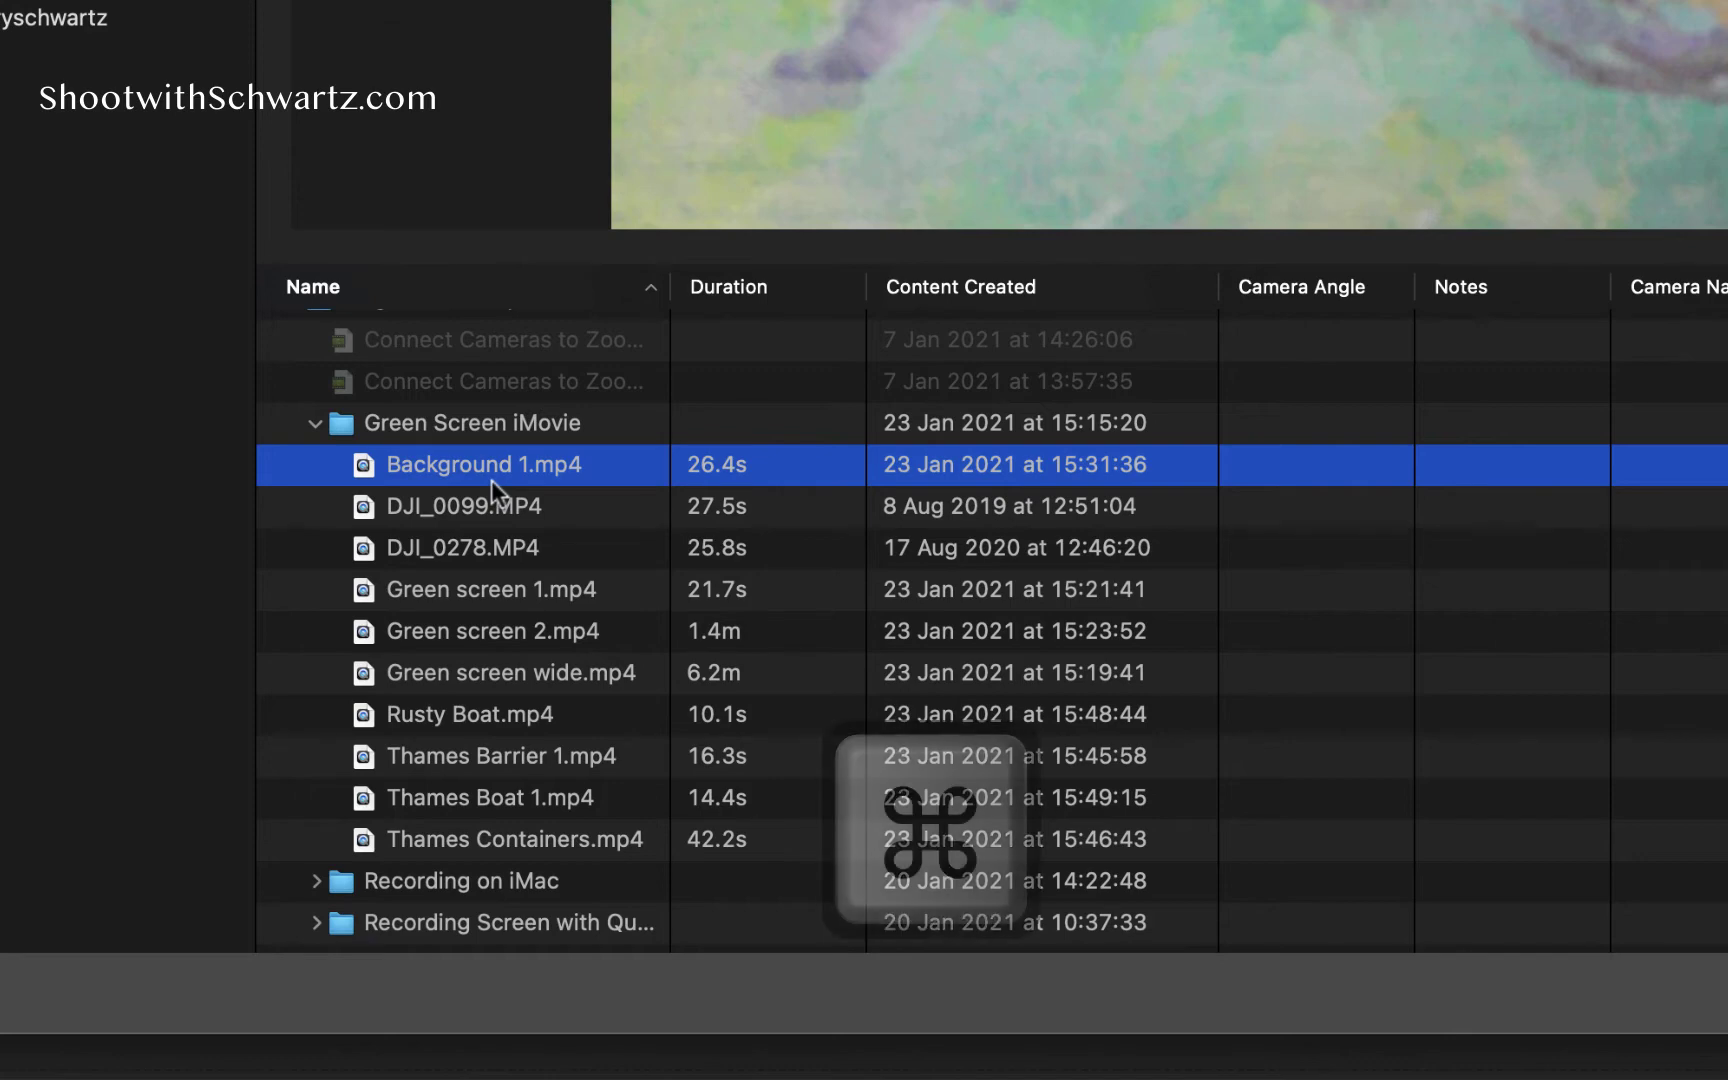
{"action": "left_click", "coordinate": [487, 553], "text": "super"}
{"action": "left_click", "coordinate": [483, 619], "text": "super"}
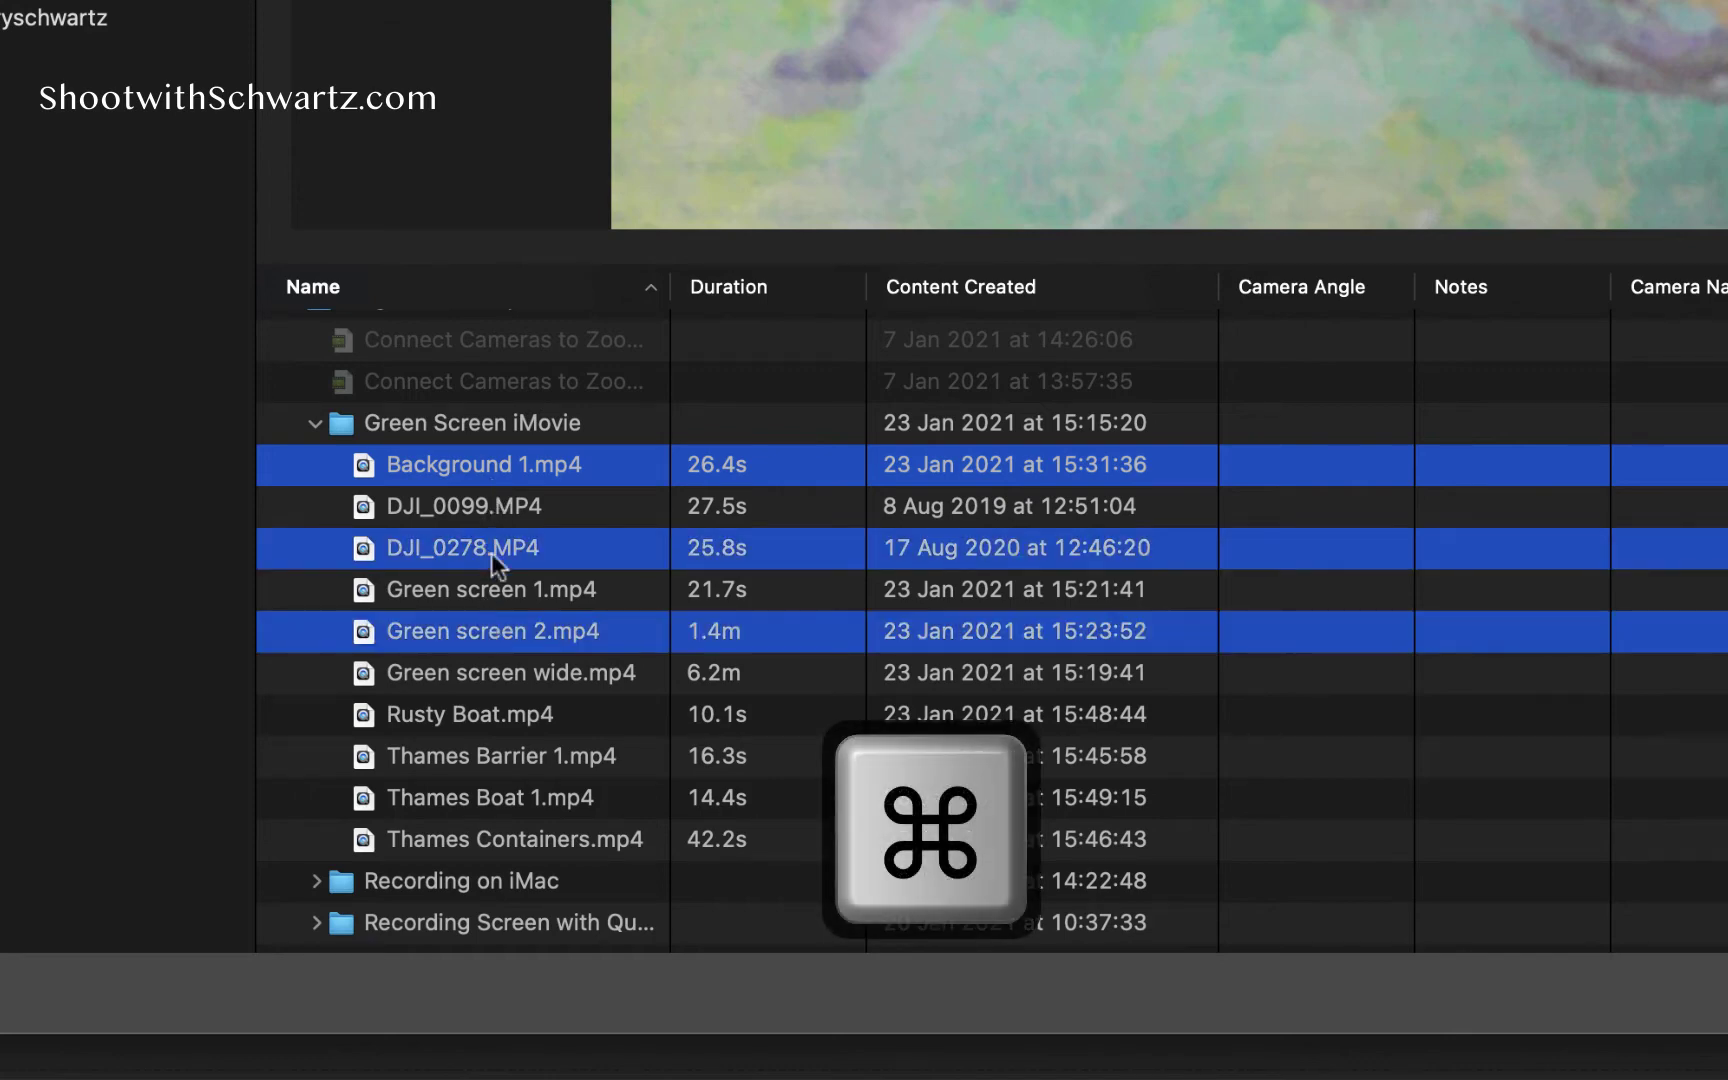
{"action": "left_click", "coordinate": [493, 513], "text": "super"}
Import all the clips from Background 1.mp4 through Thames Containers.mp4, including Green screen wide.mp4, into the project media
{"action": "left_click", "coordinate": [481, 468]}
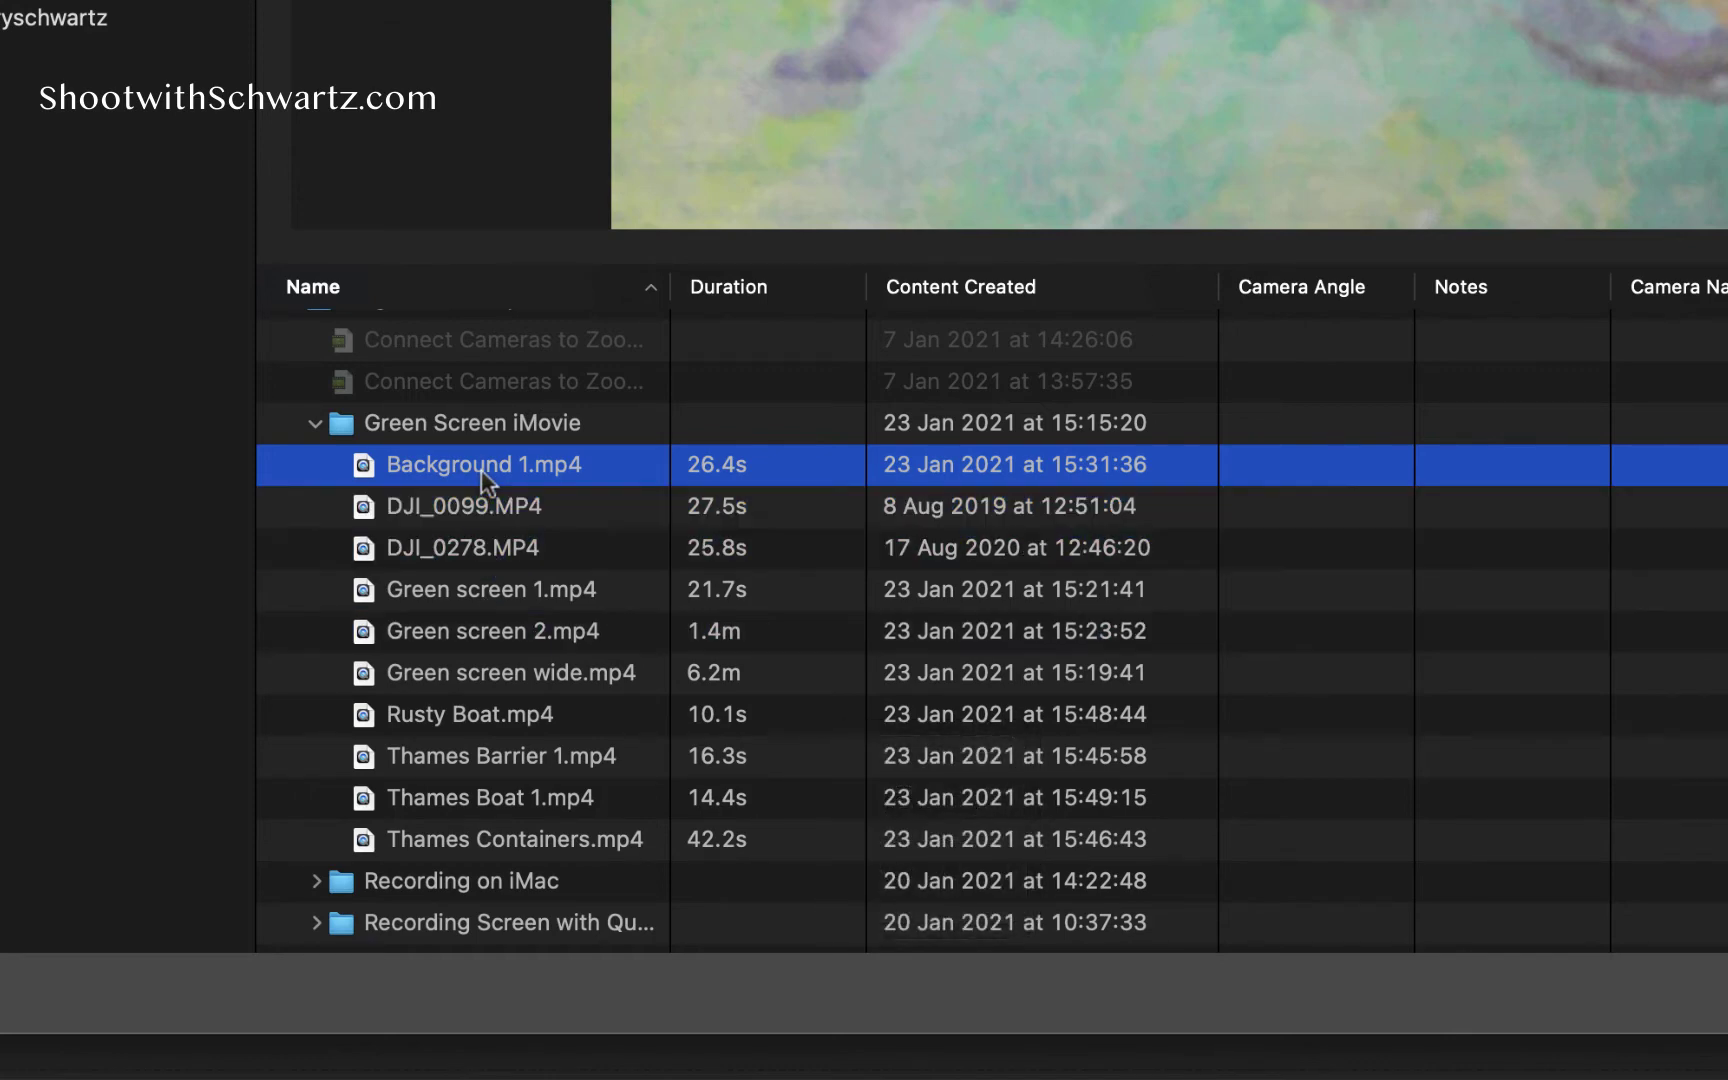
{"action": "left_click", "coordinate": [512, 844], "text": "shift"}
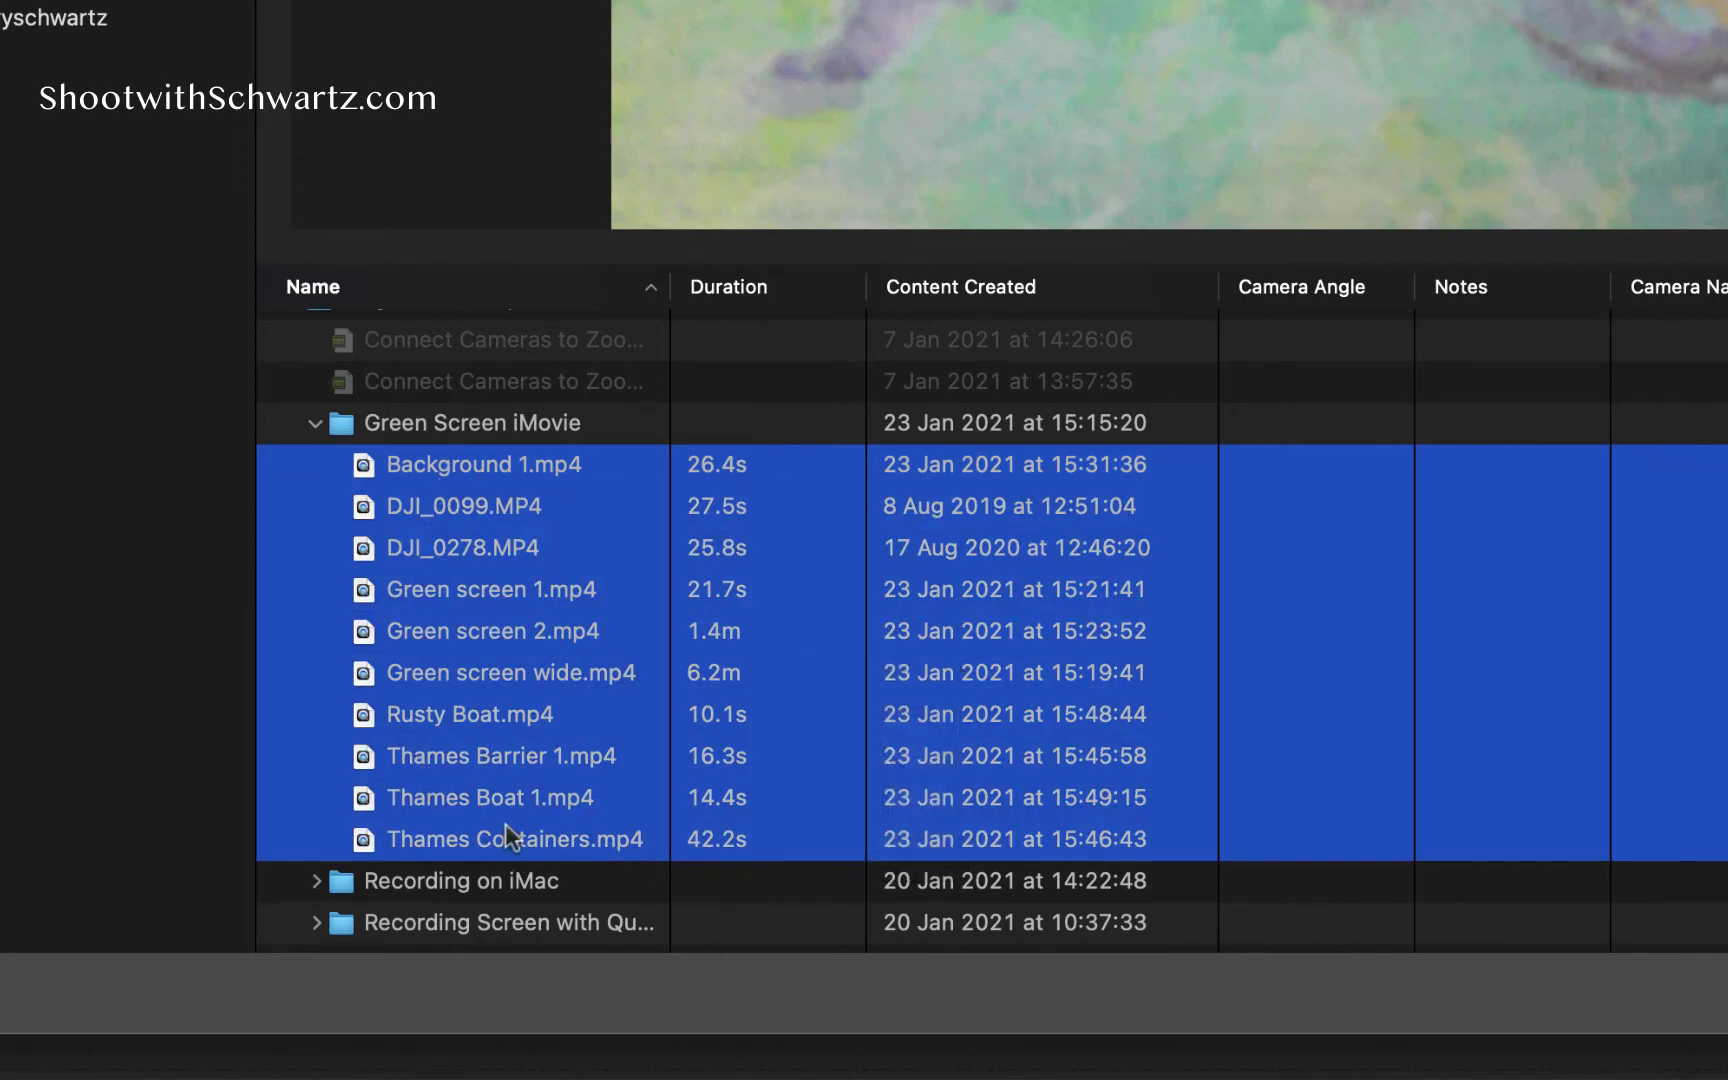
{"action": "left_click", "coordinate": [509, 676], "text": "super"}
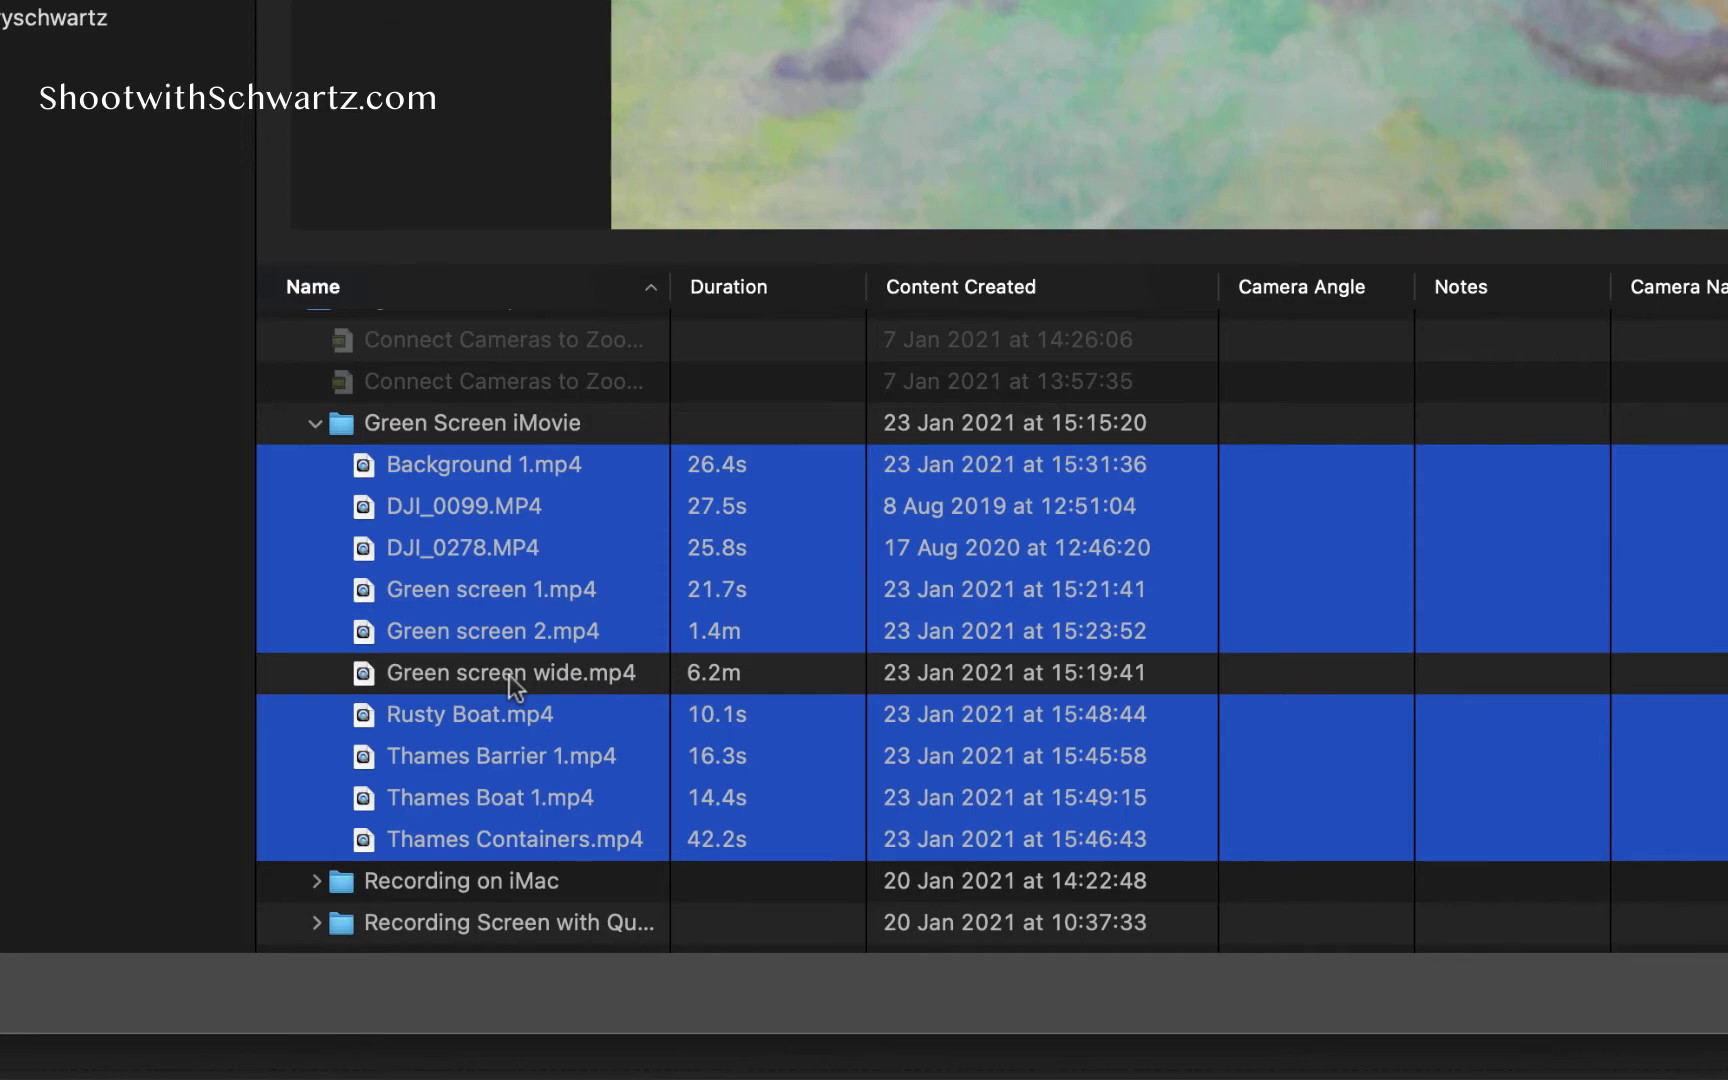
{"action": "left_click", "coordinate": [509, 676], "text": "super"}
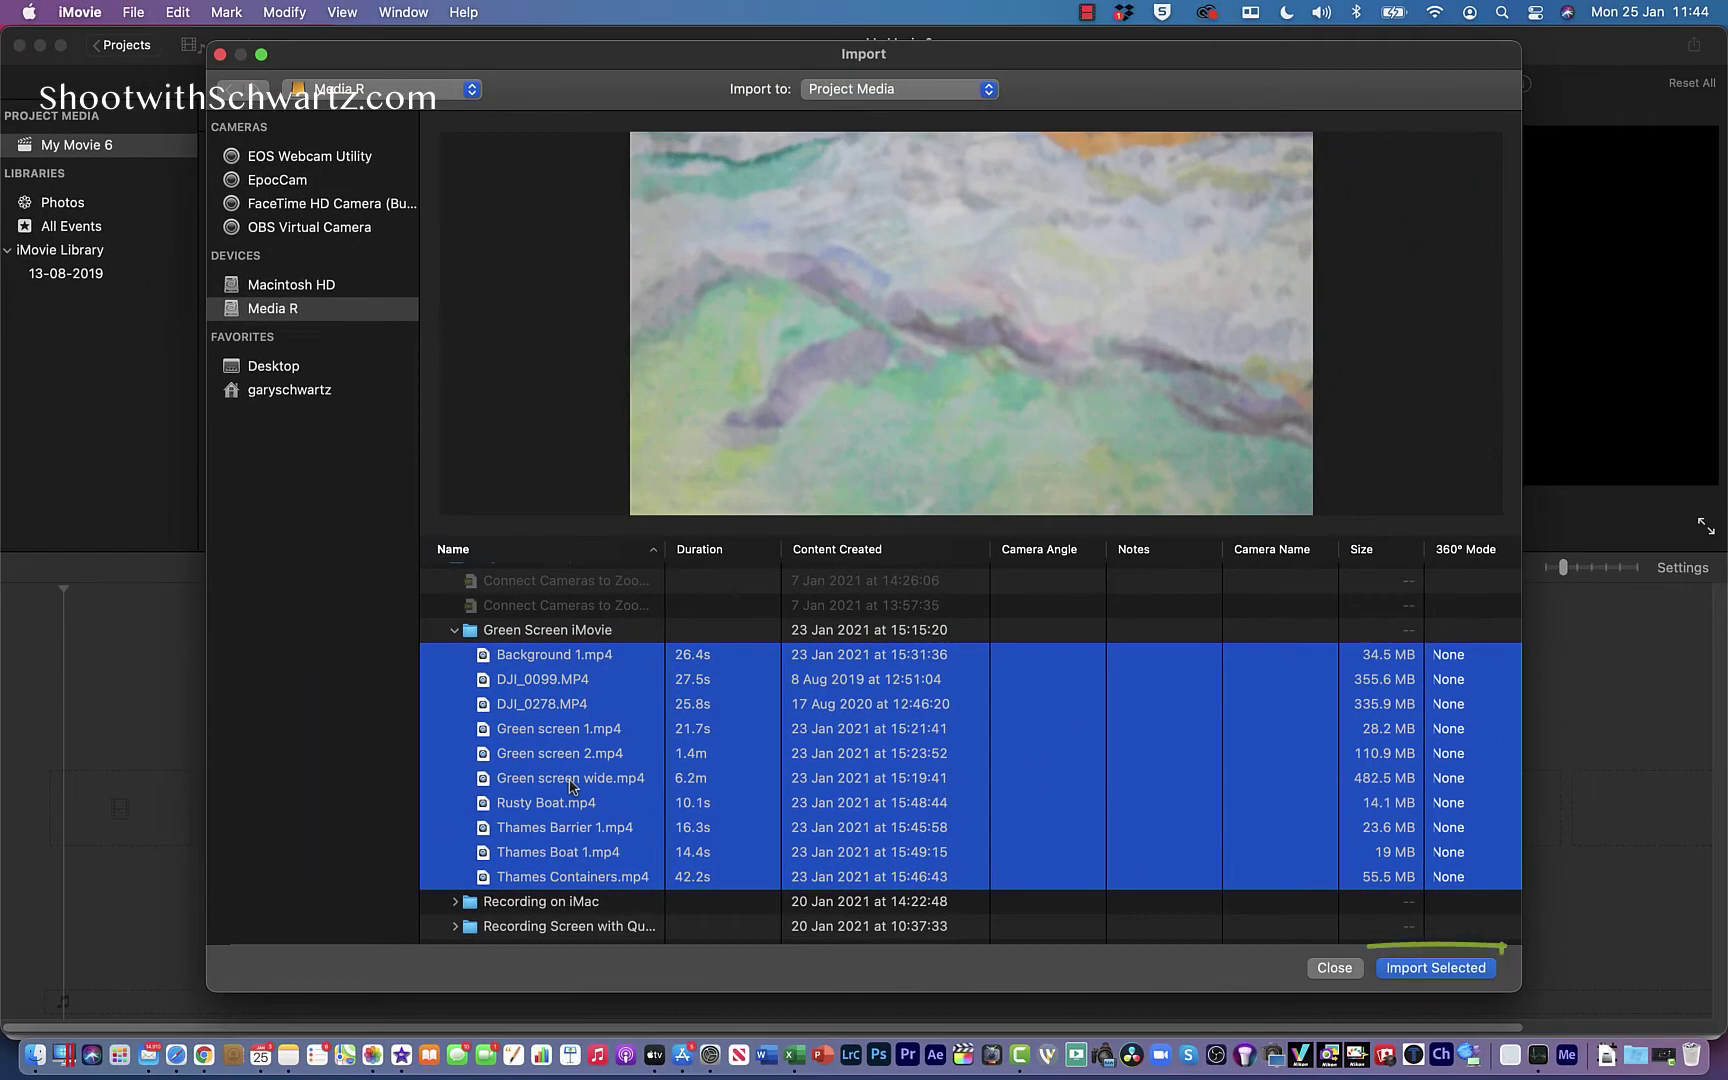
{"action": "left_click", "coordinate": [1420, 968]}
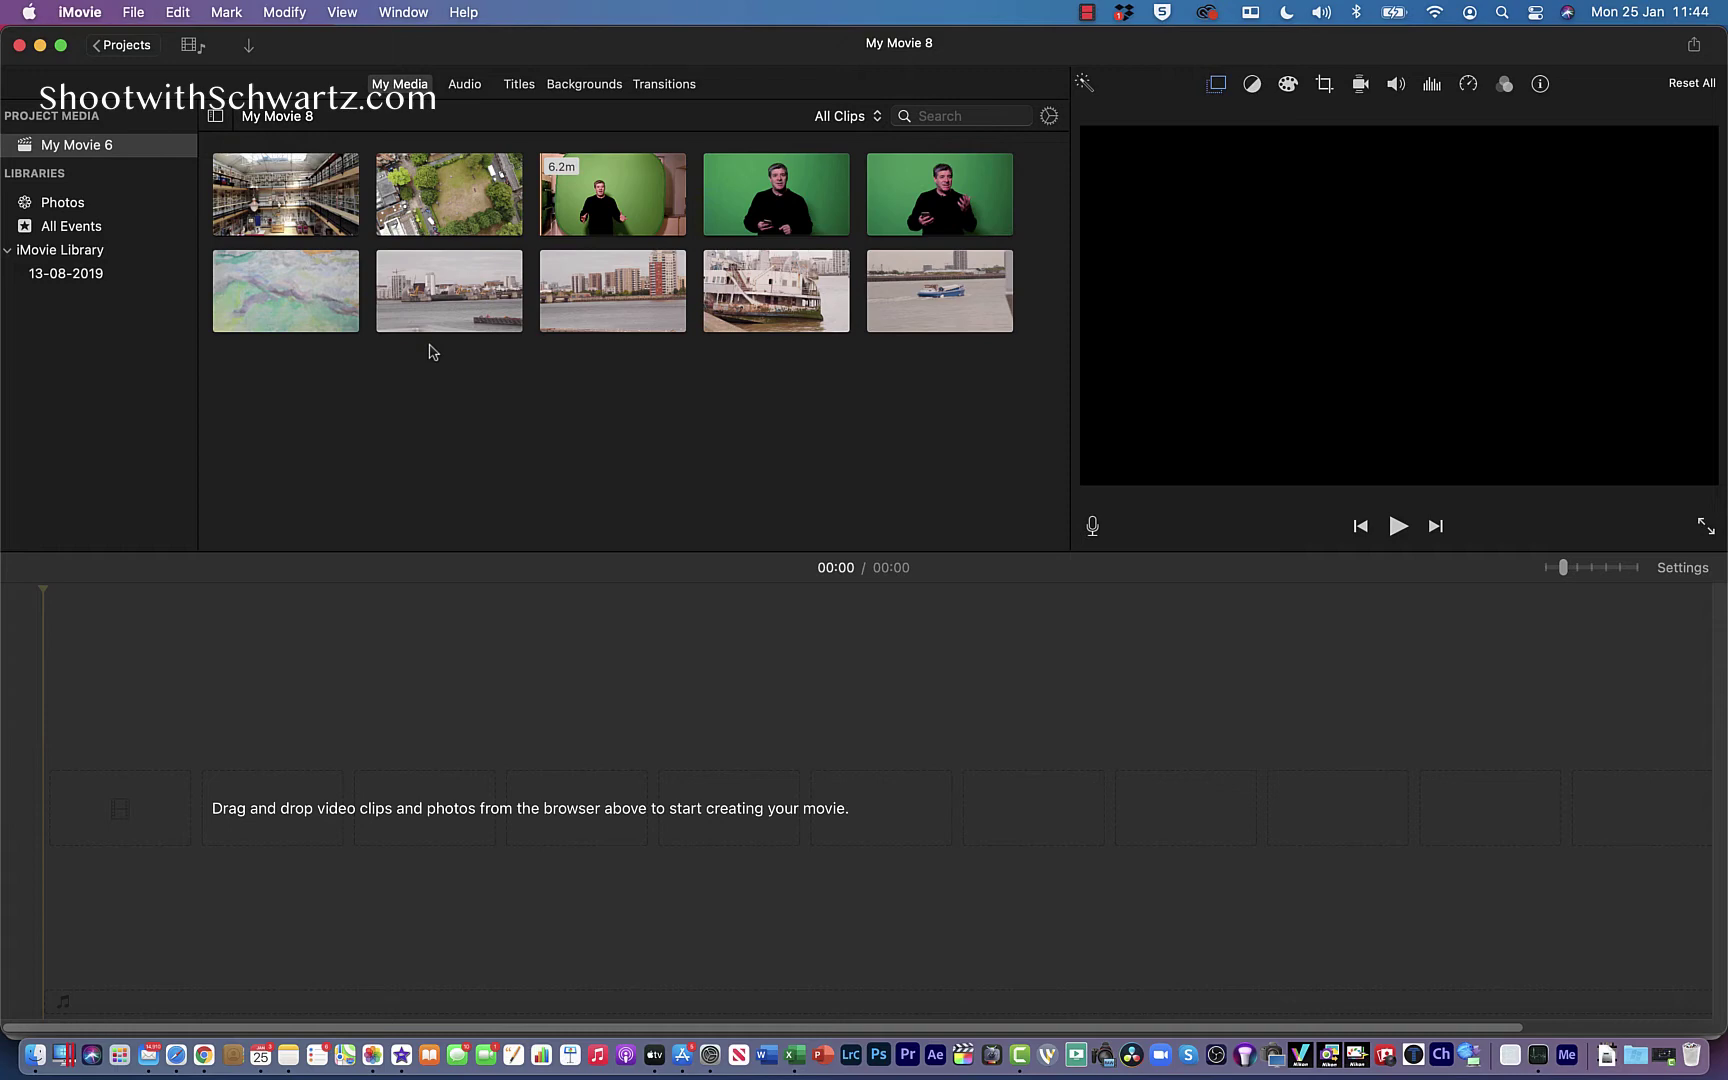
Place the painted background clip at the start of the timeline and the rusty boat clip directly after it
{"action": "left_click", "coordinate": [302, 311]}
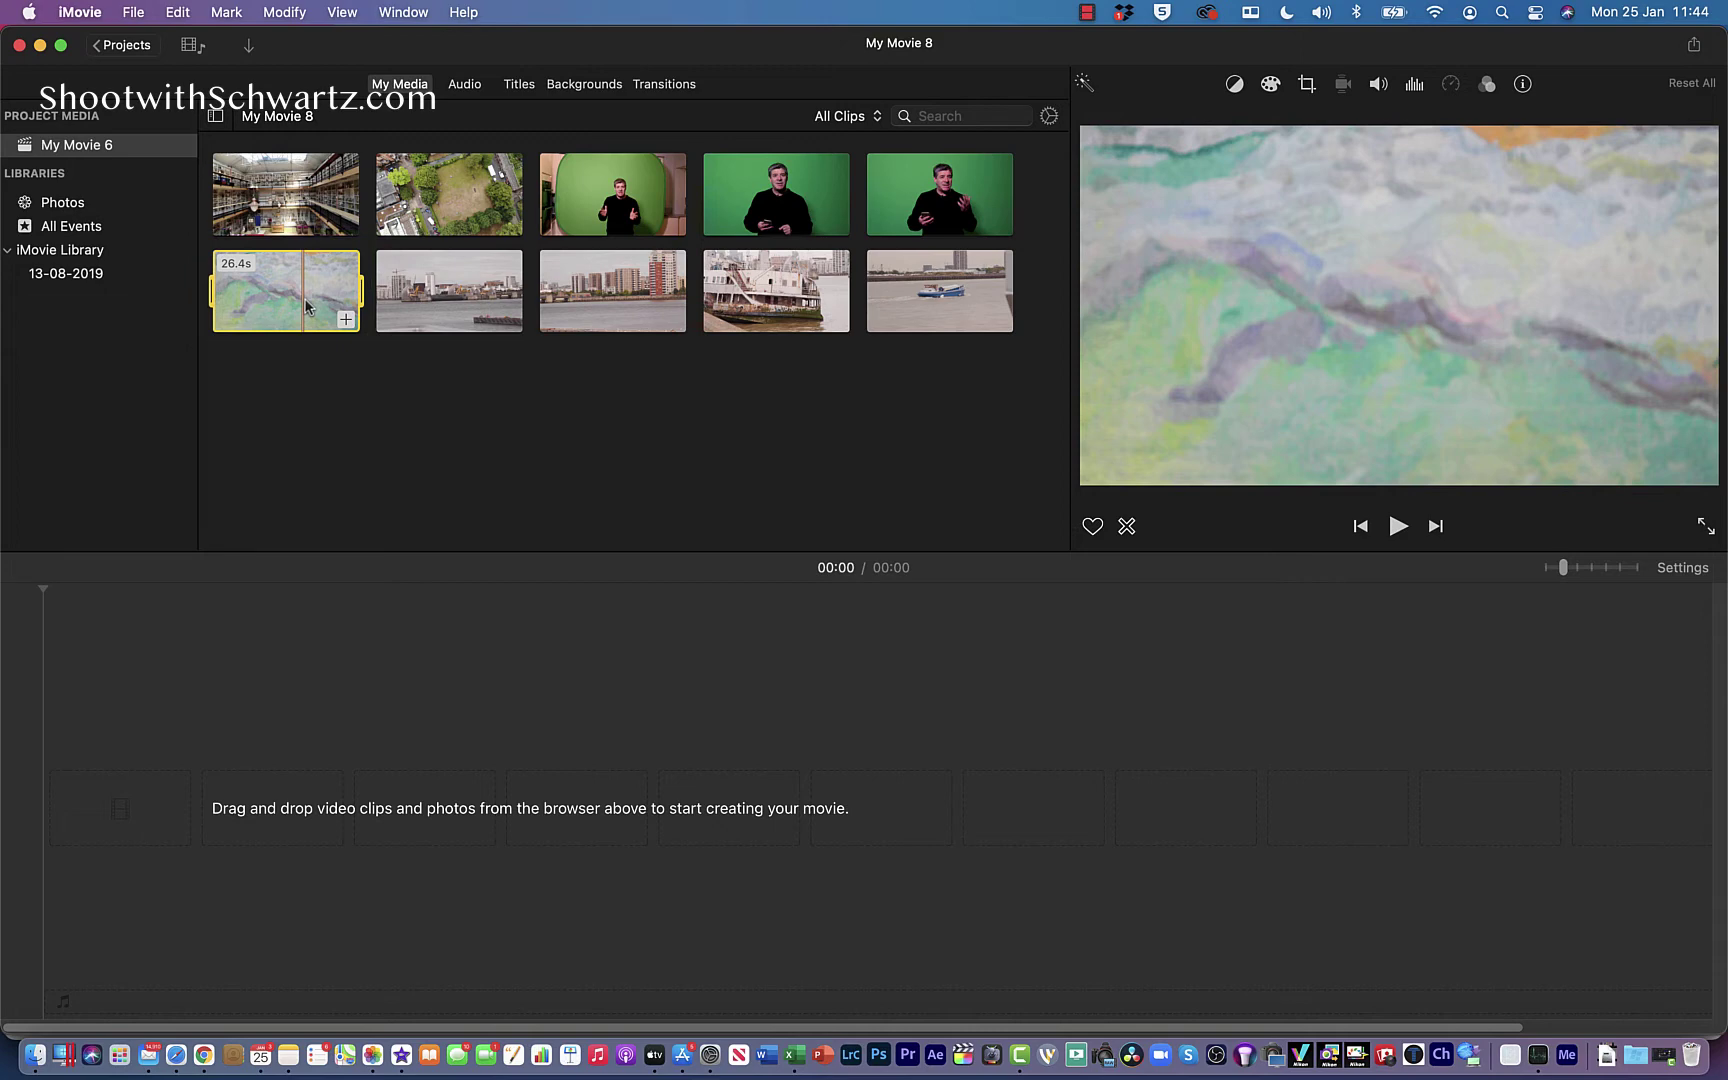
{"action": "left_click_drag", "start_coordinate": [281, 294], "coordinate": [177, 845]}
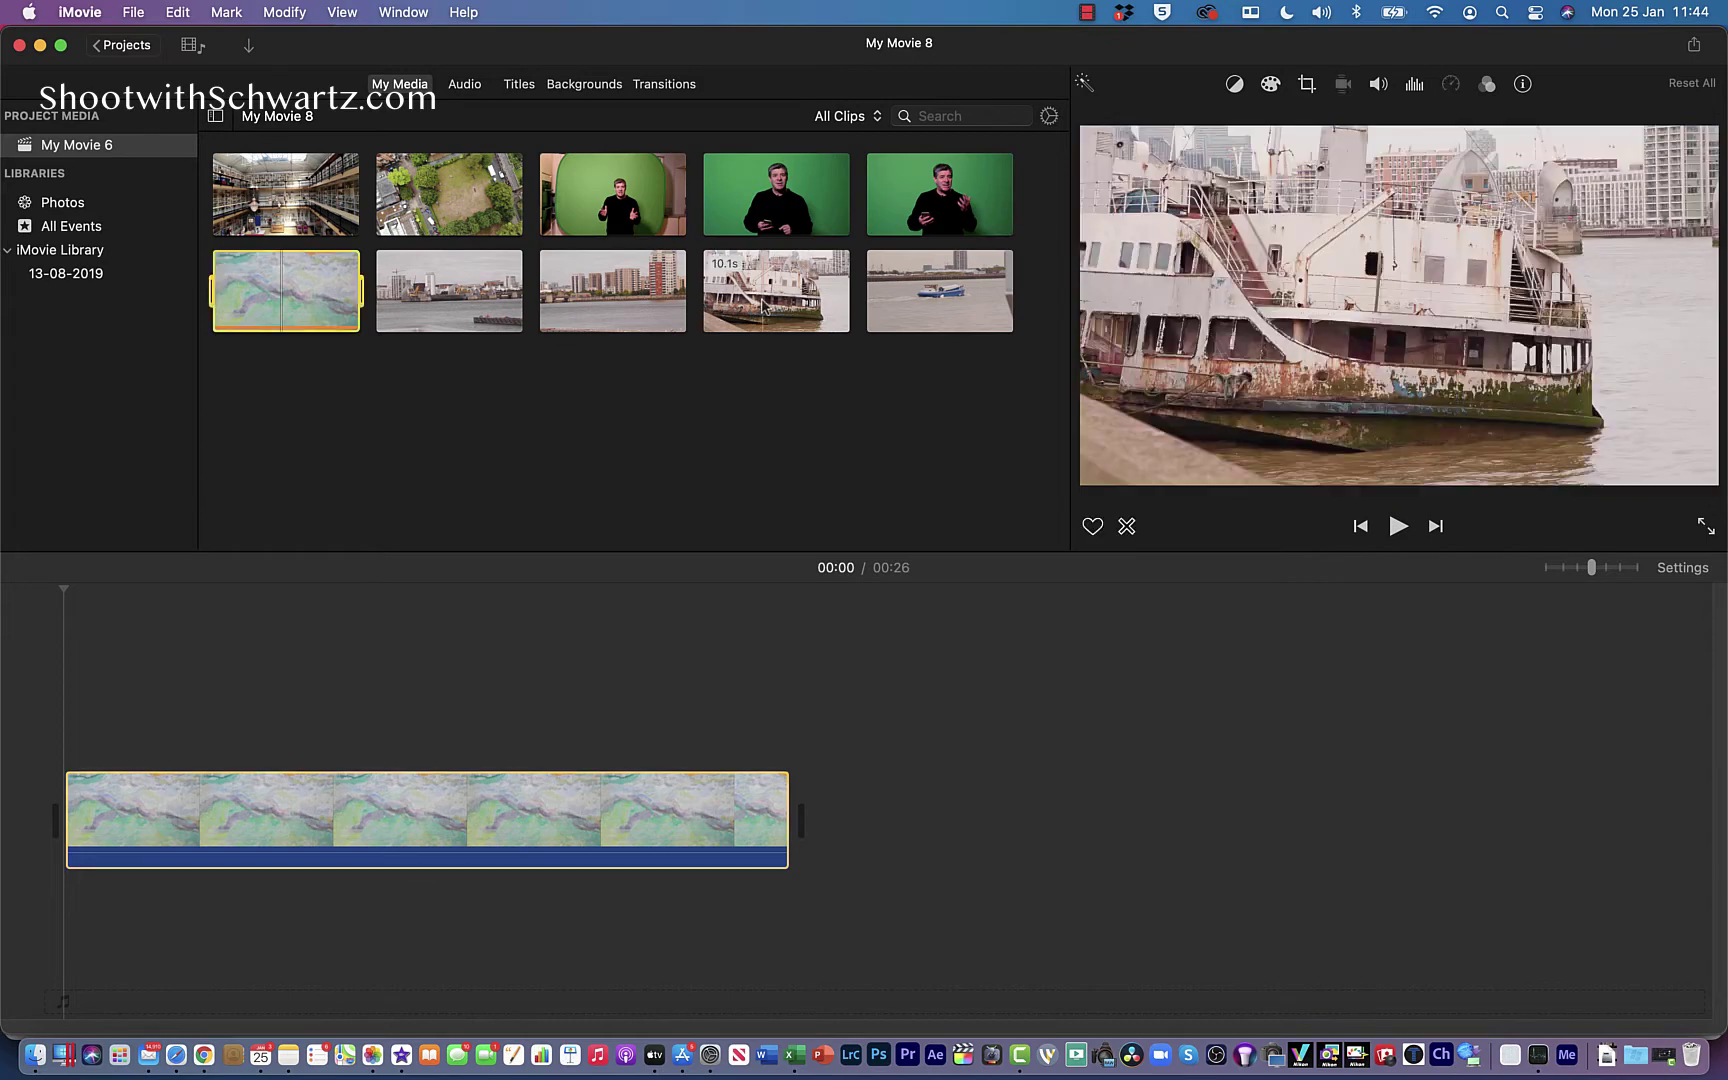
{"action": "left_click", "coordinate": [790, 305]}
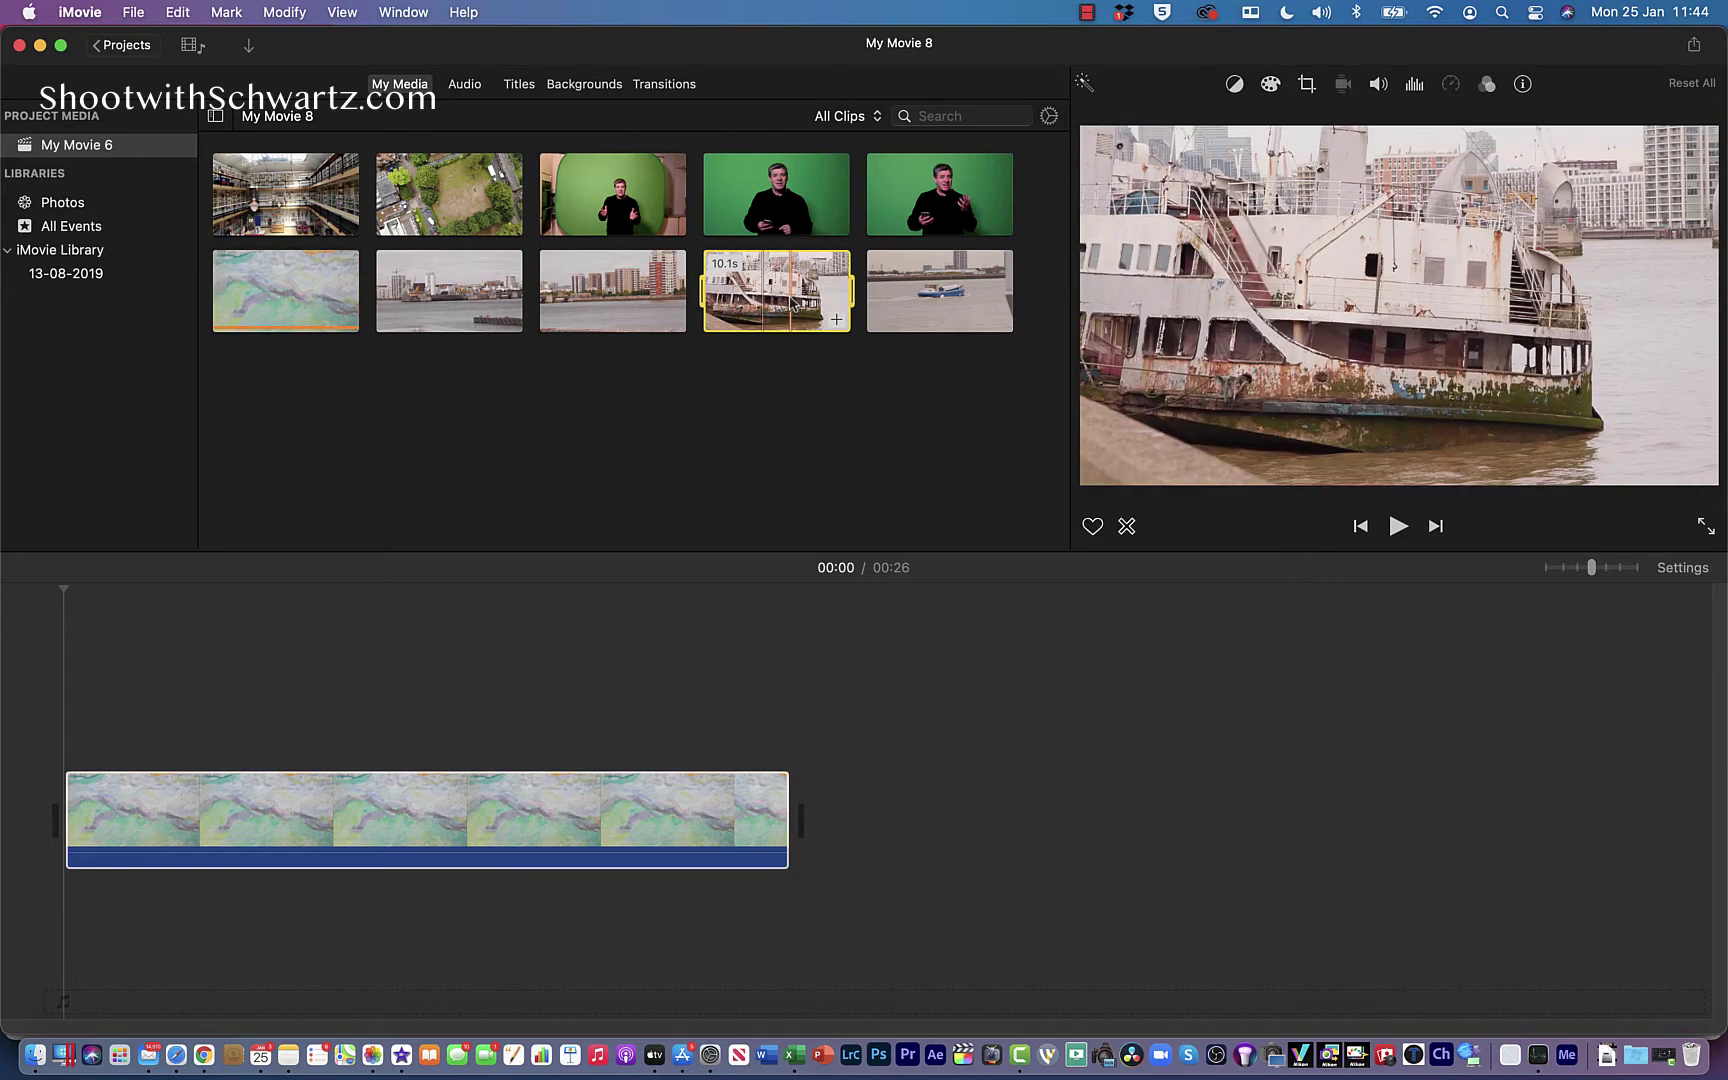
{"action": "left_click_drag", "start_coordinate": [793, 305], "coordinate": [810, 826]}
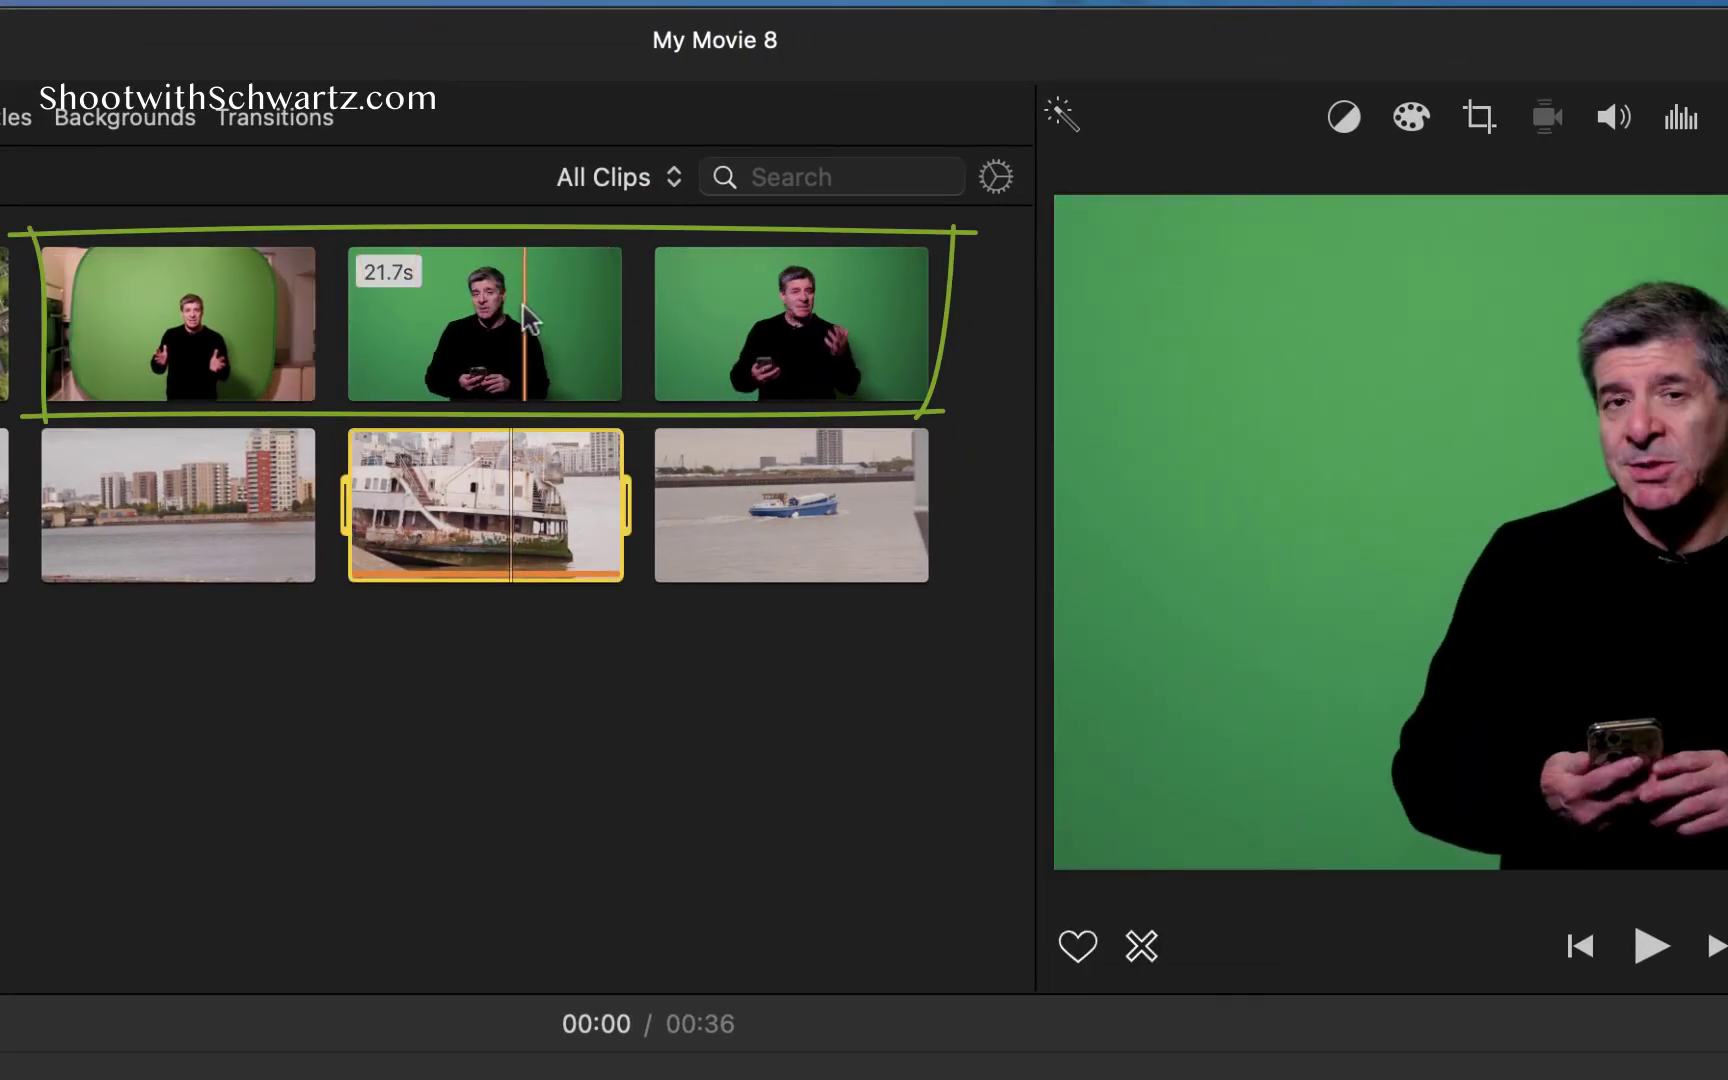
Preview the 21.7 s green screen clip, mark only its opening section, and place that range above the background clip in the timeline
{"action": "left_click", "coordinate": [350, 329]}
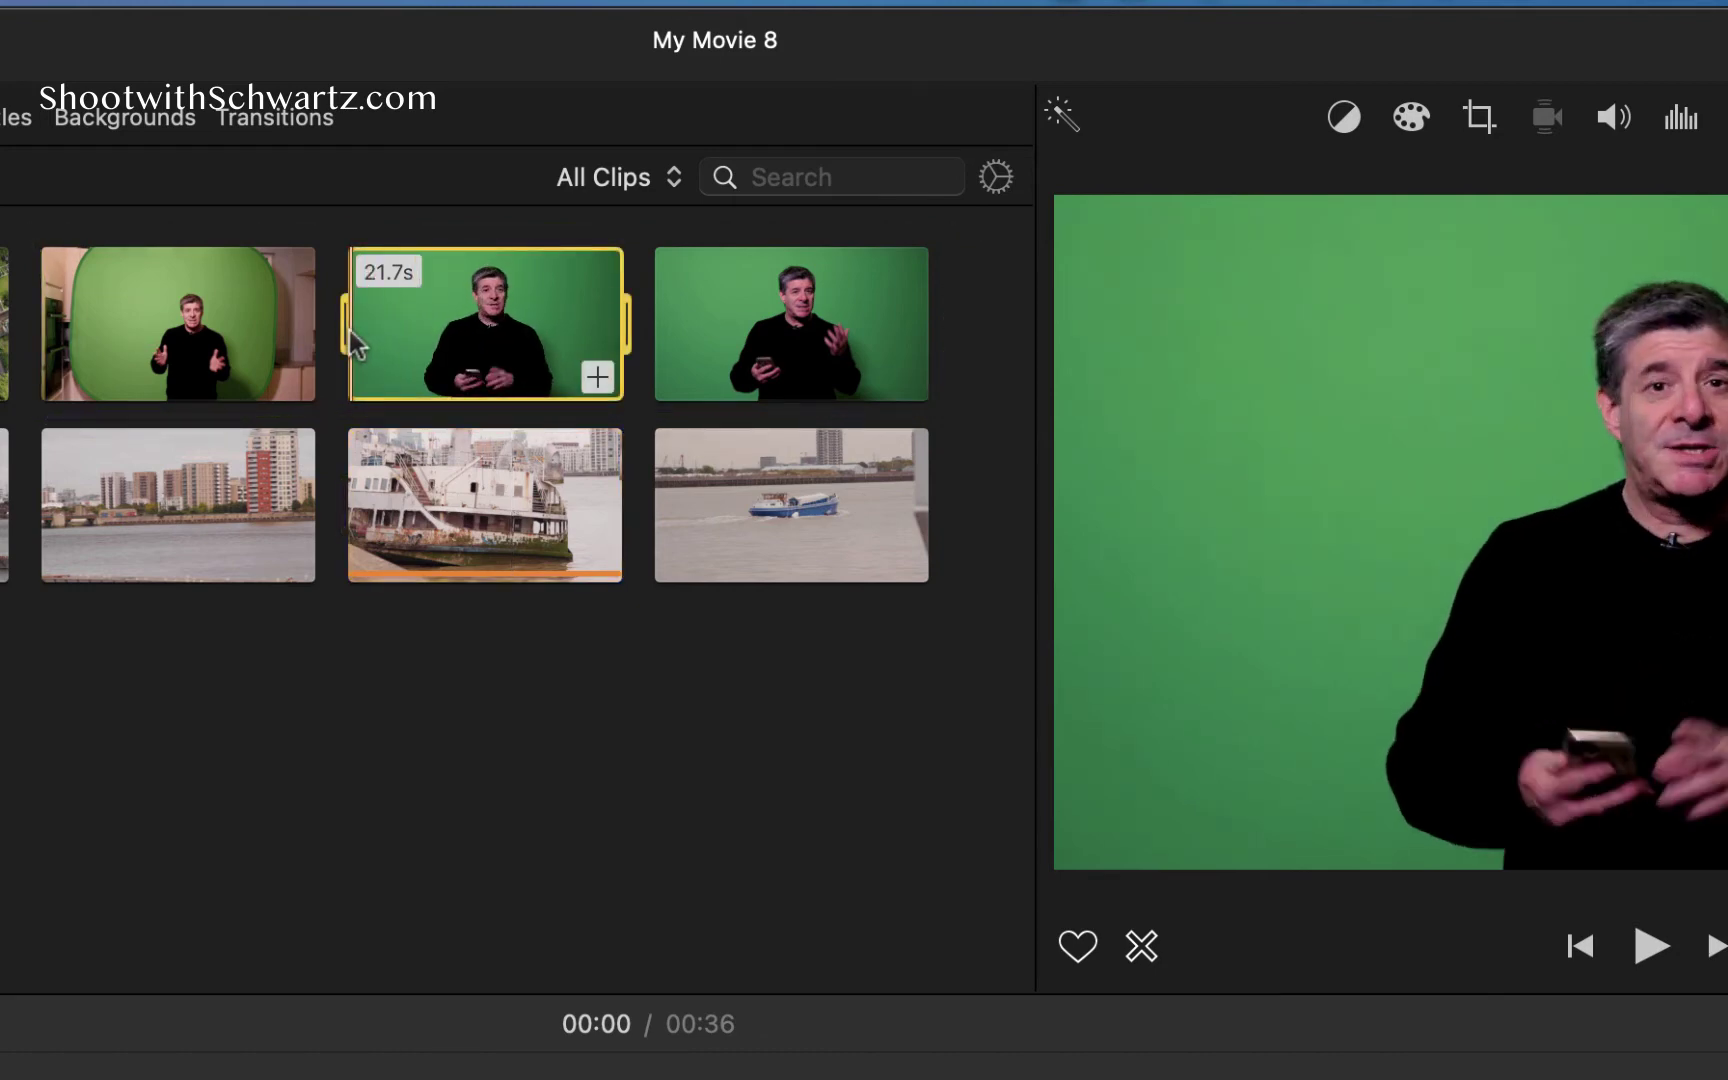
{"action": "key", "text": "space"}
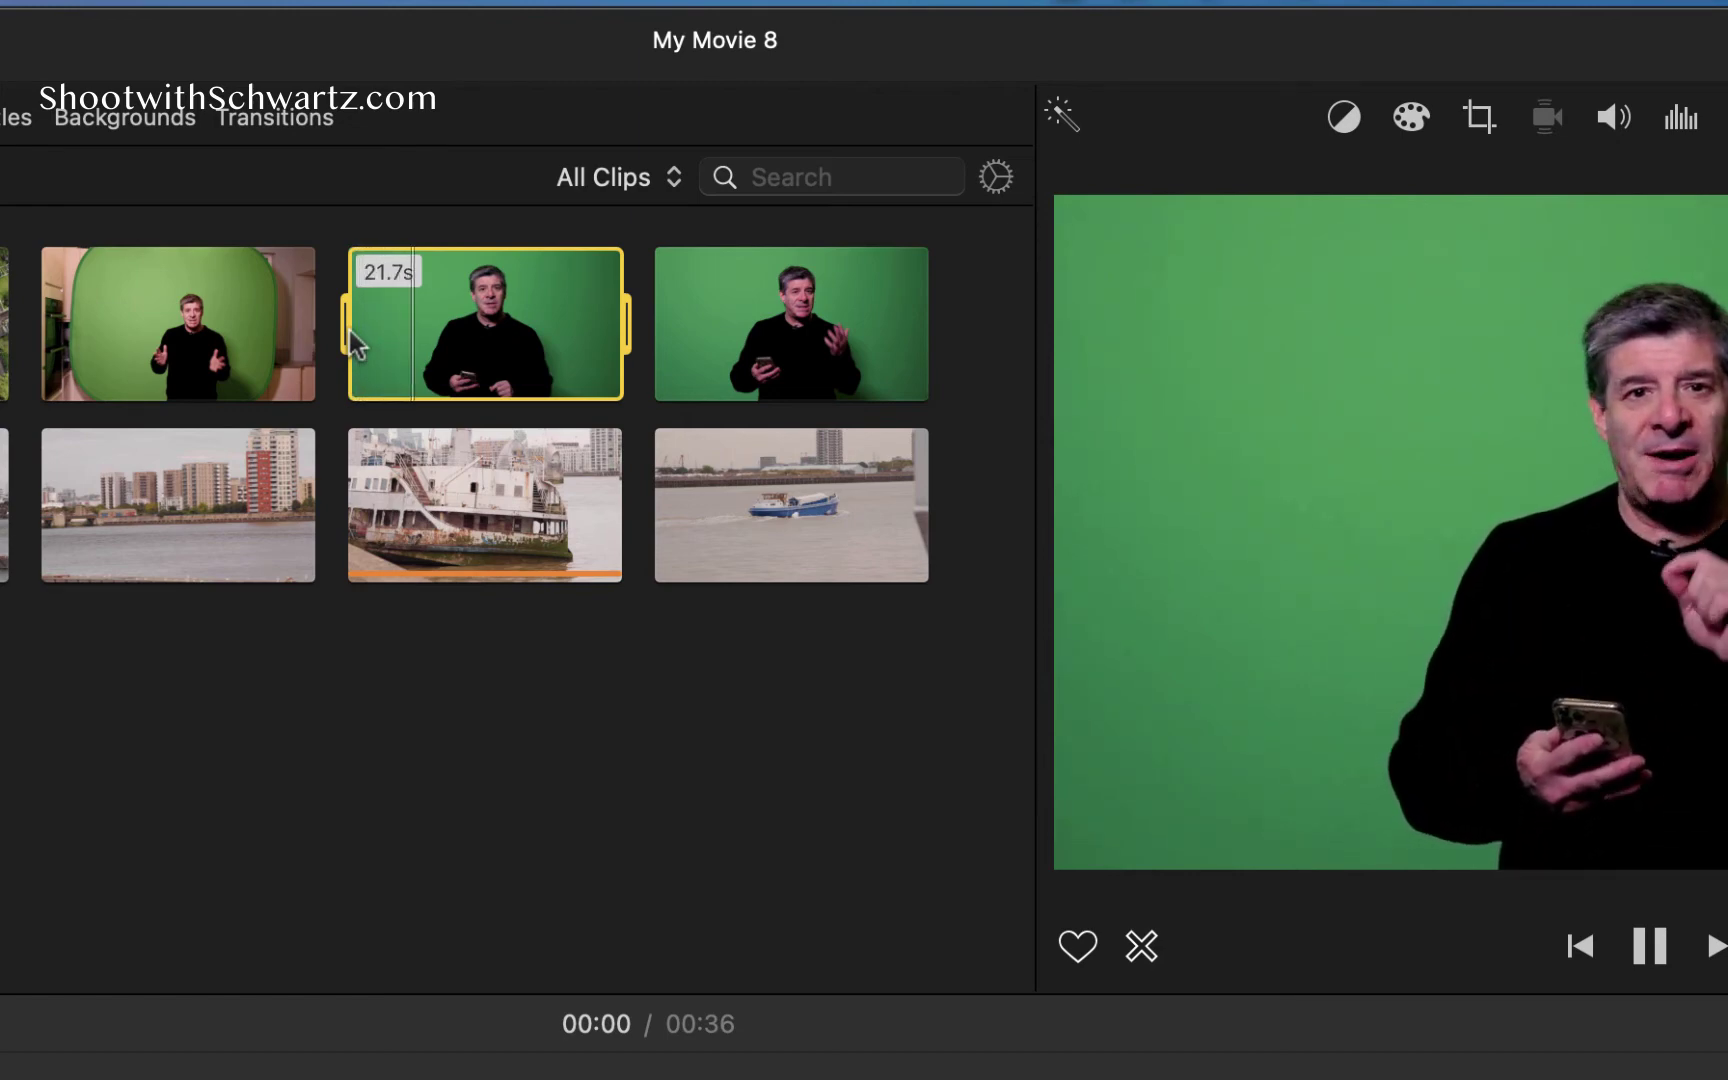
{"action": "key", "text": "space"}
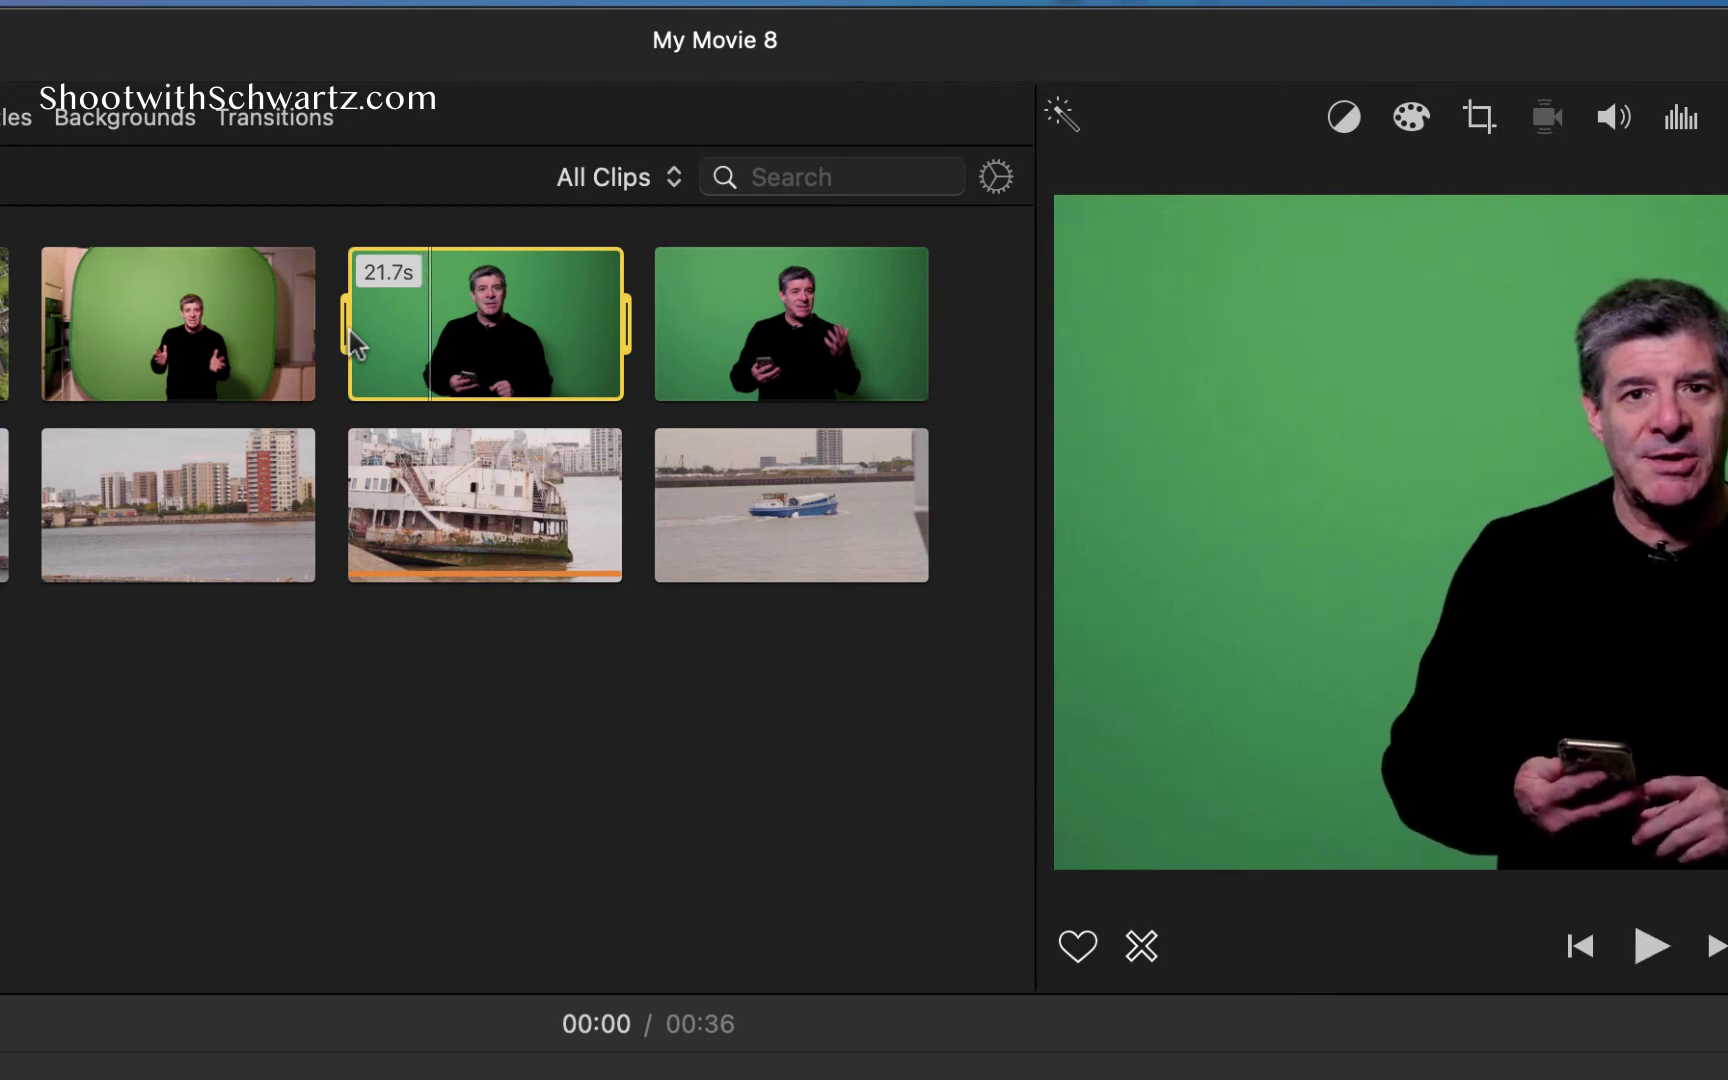
{"action": "key", "text": "o"}
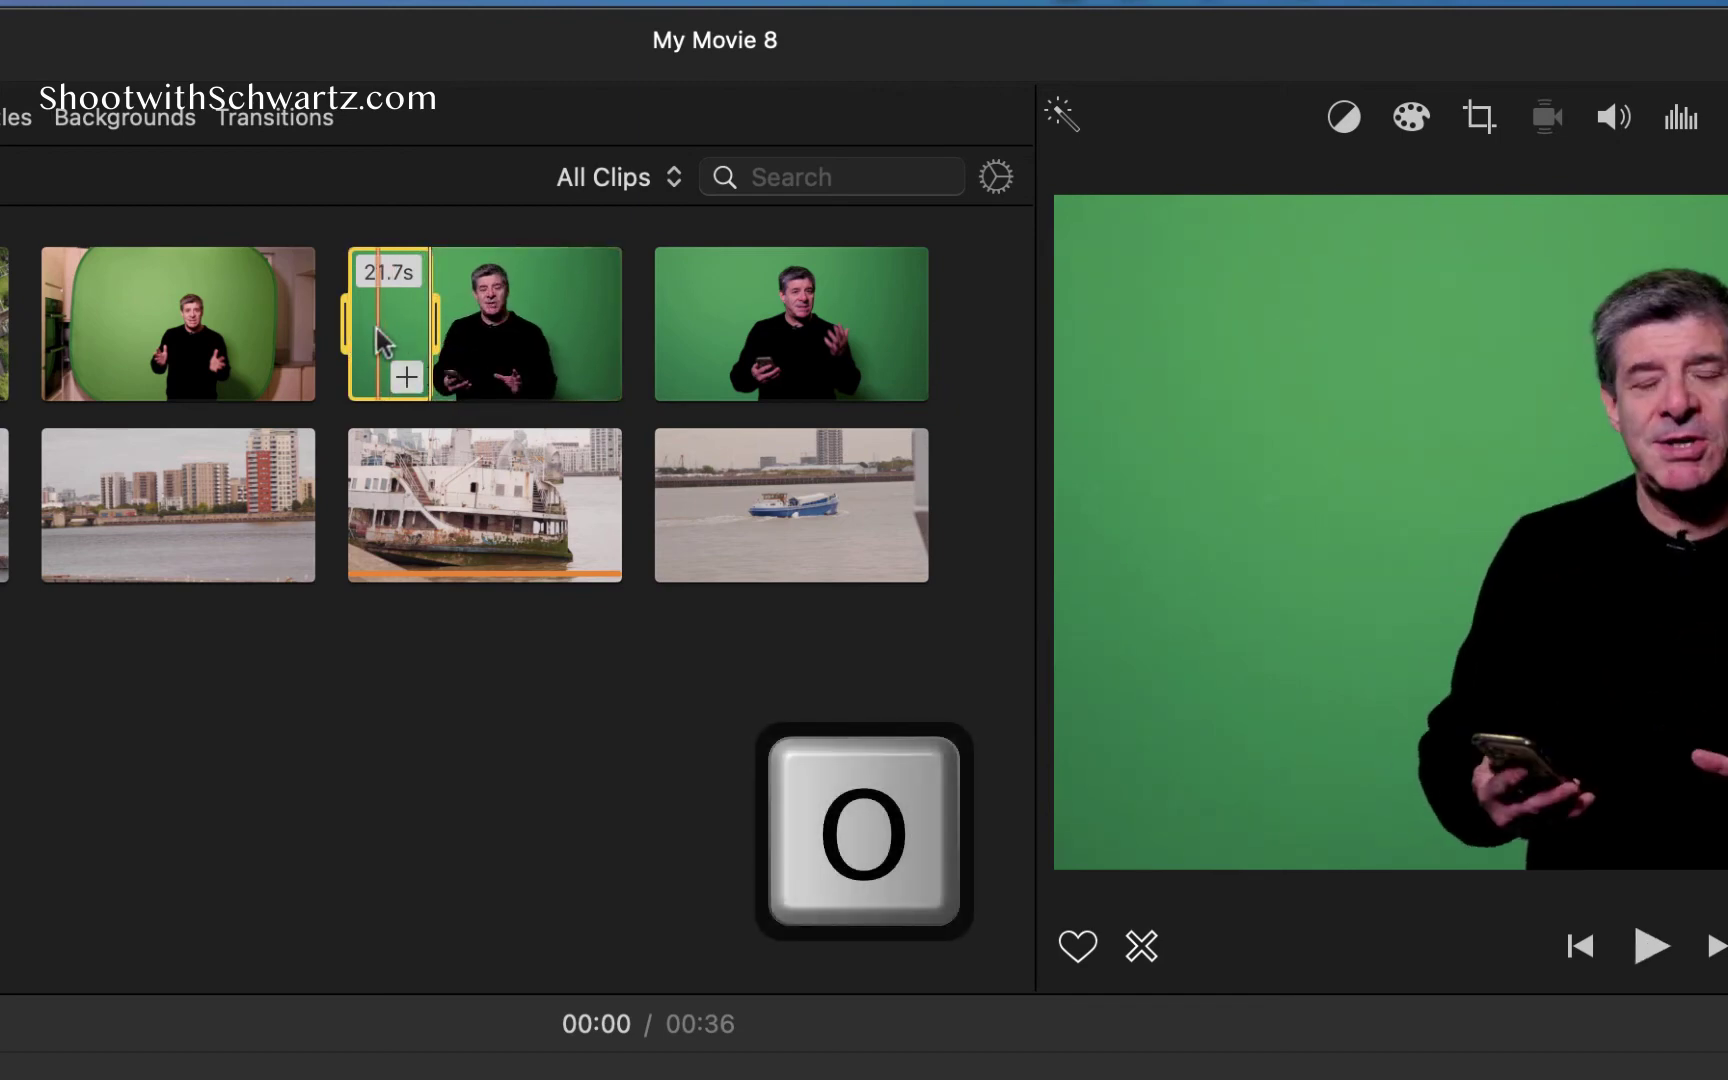
{"action": "left_click_drag", "start_coordinate": [400, 328], "coordinate": [70, 730]}
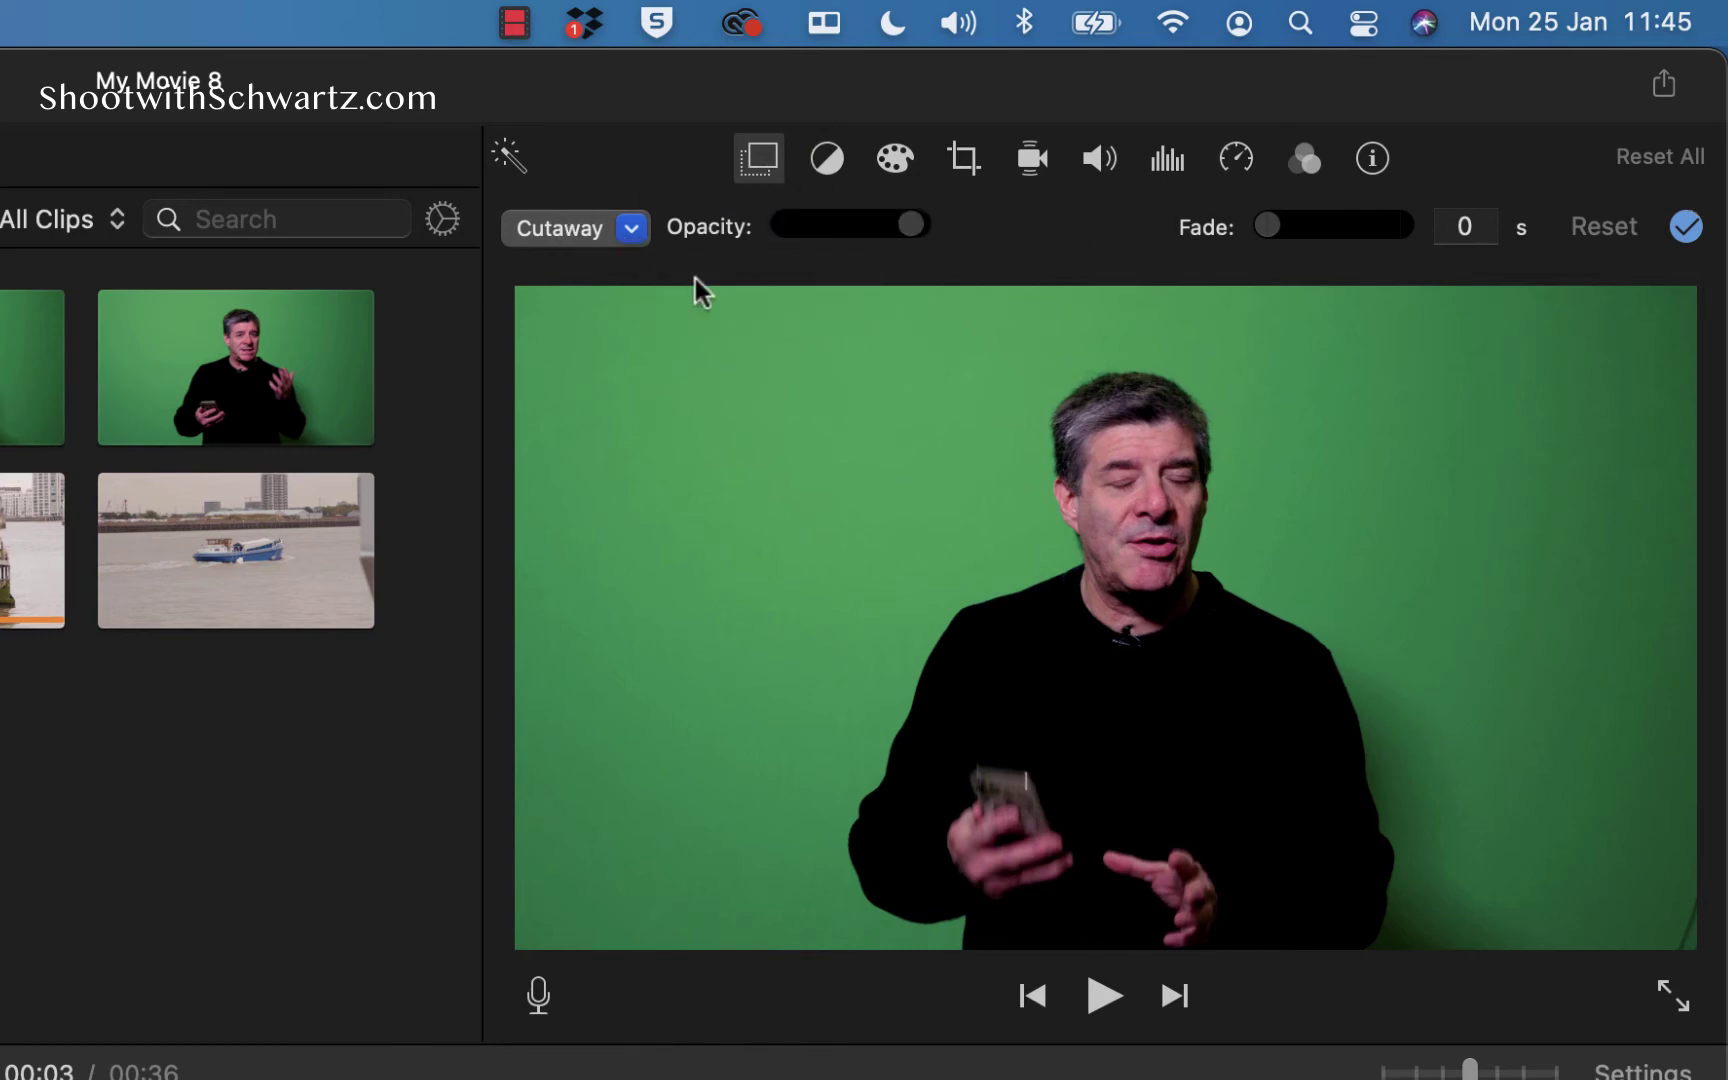
Set the upper clip's video overlay mode to Green/Blue Screen
{"action": "left_click", "coordinate": [760, 160]}
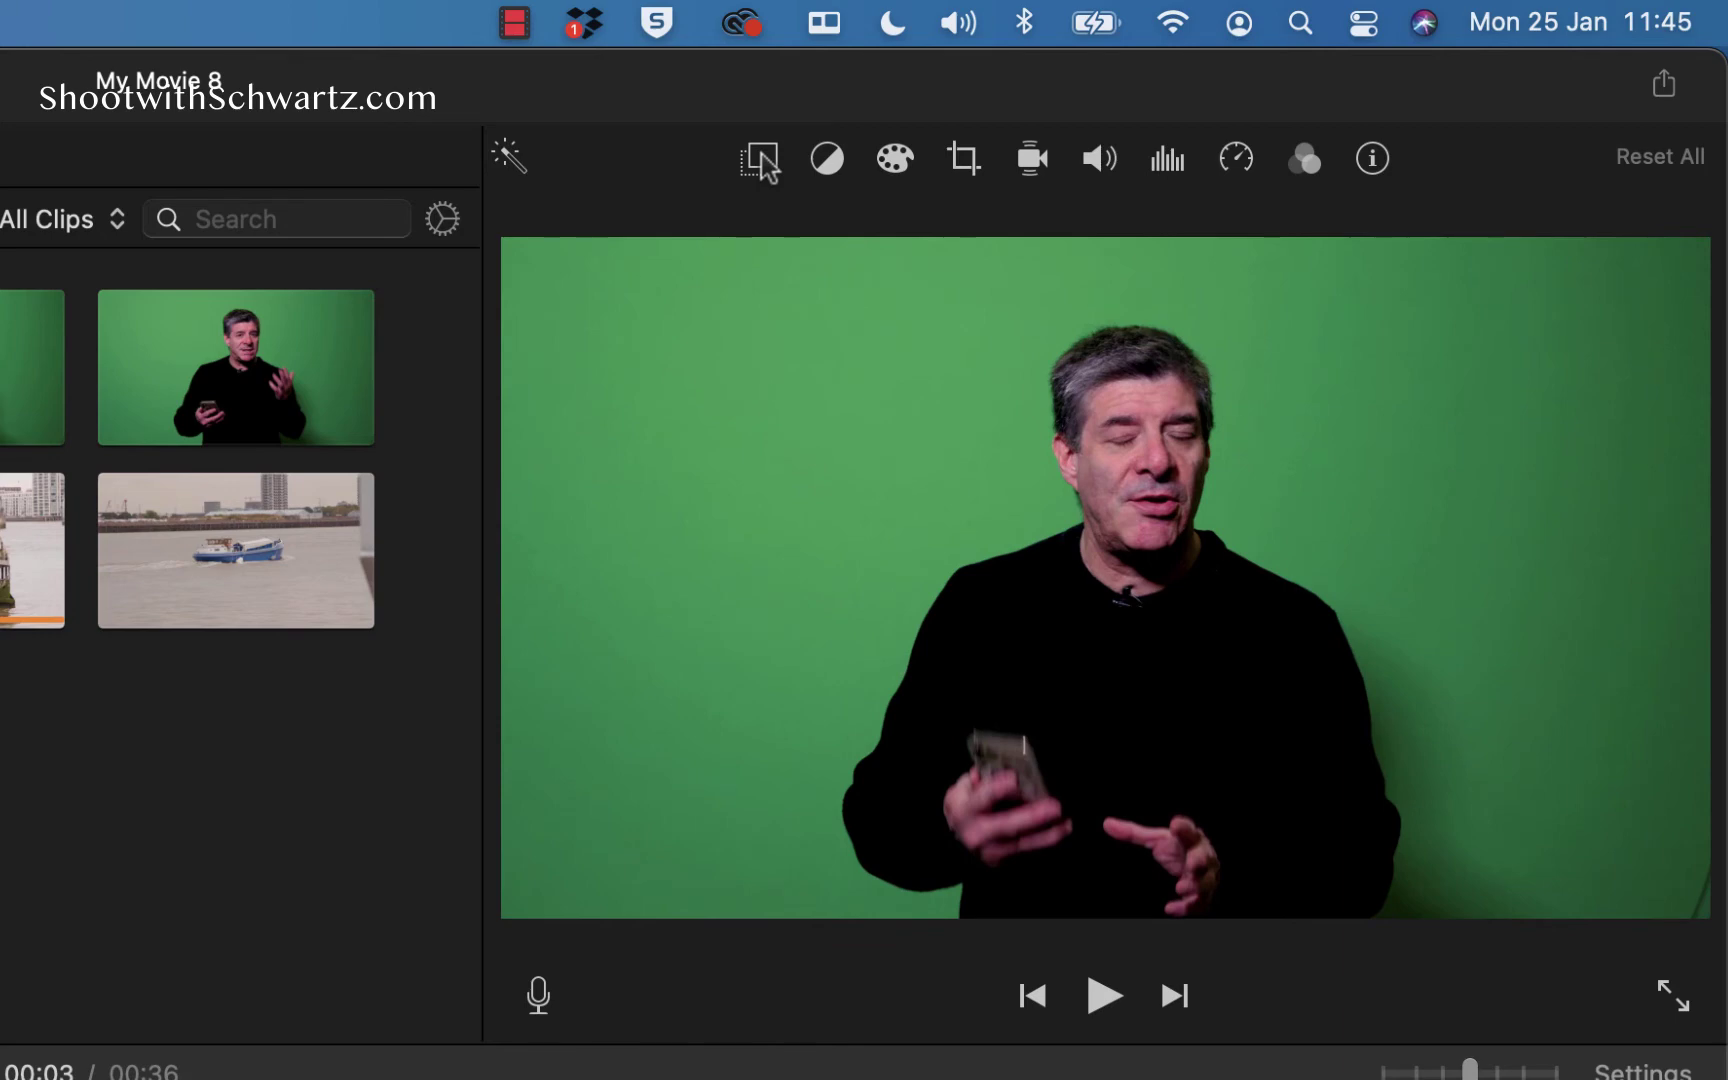
{"action": "left_click", "coordinate": [760, 160]}
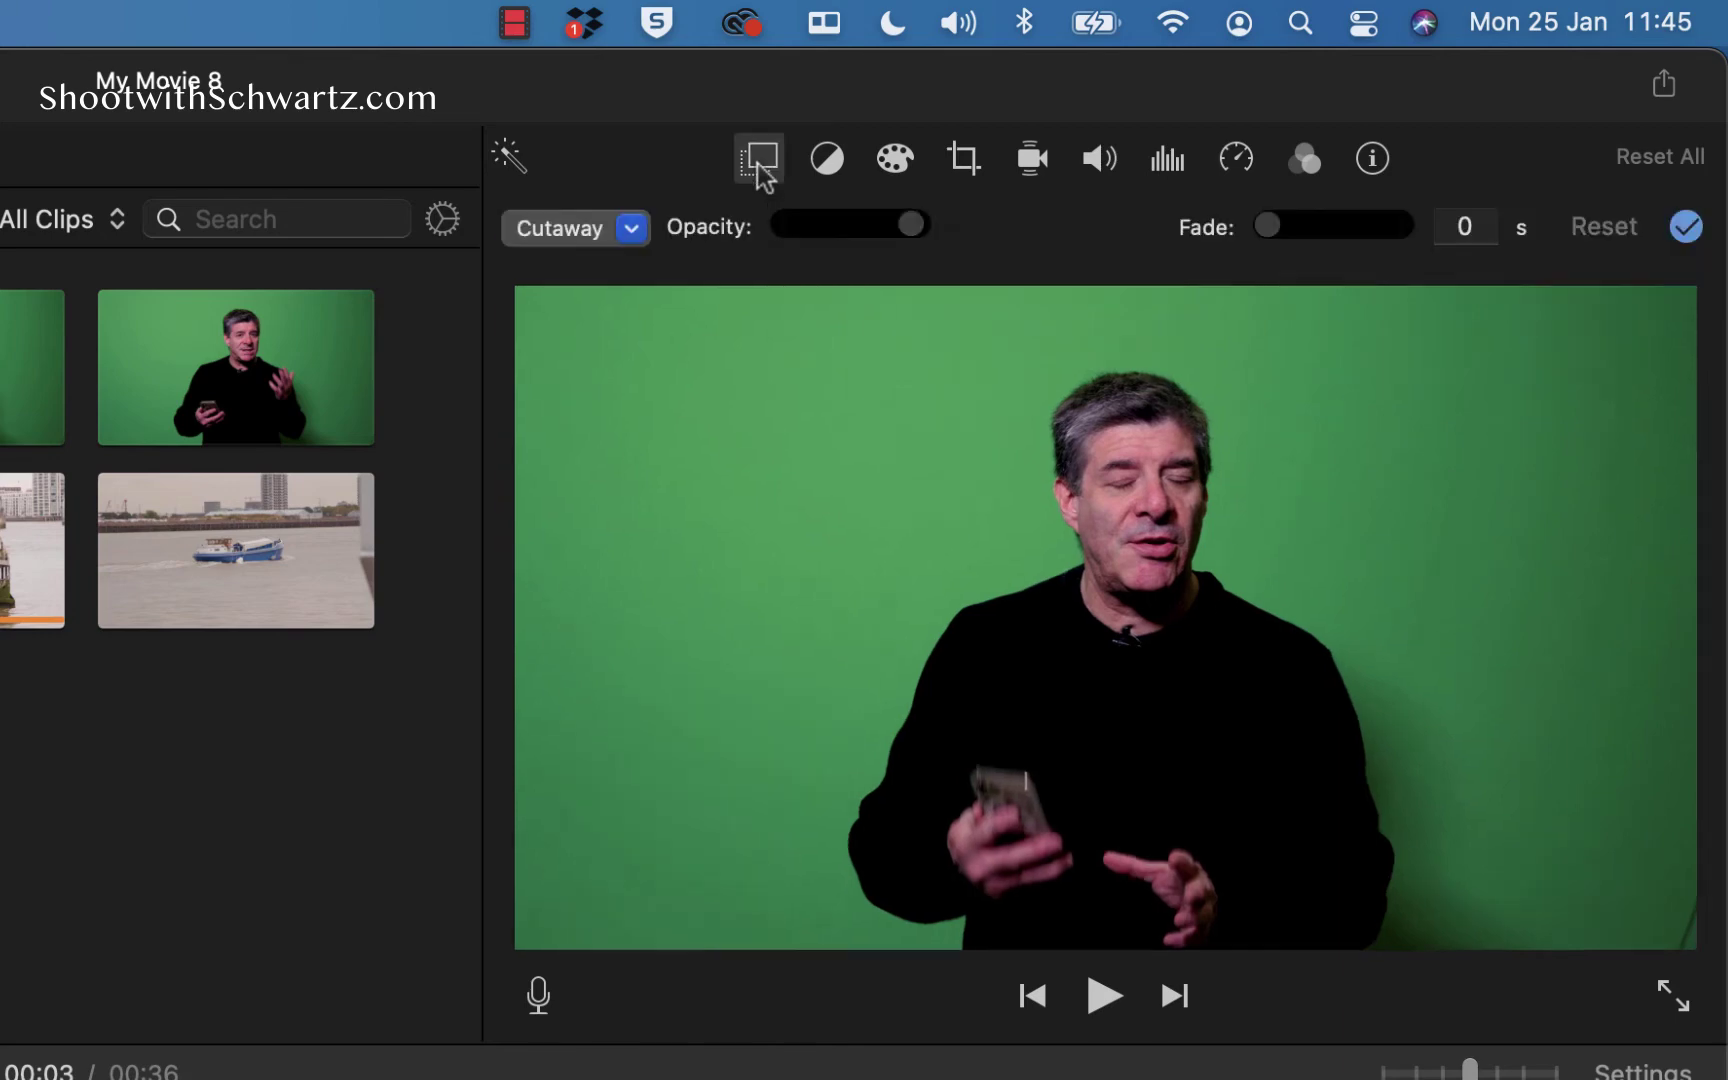
{"action": "left_click", "coordinate": [632, 229]}
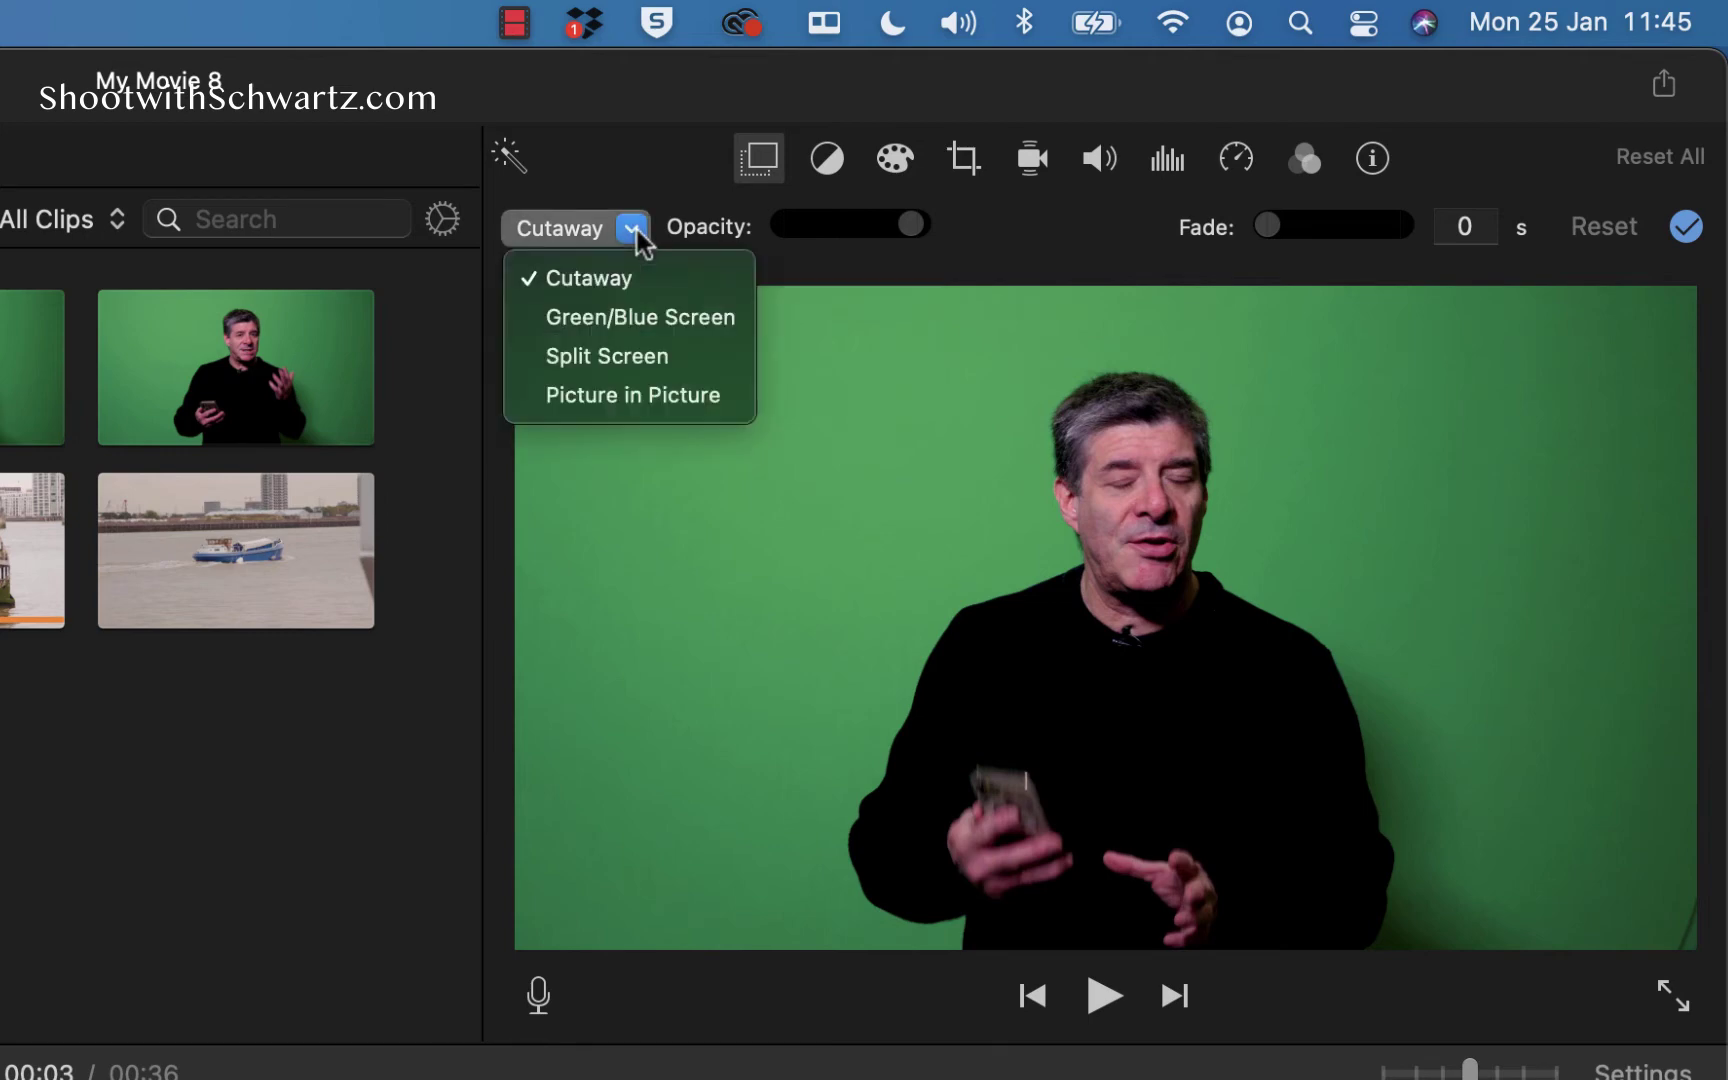
{"action": "left_click", "coordinate": [617, 321]}
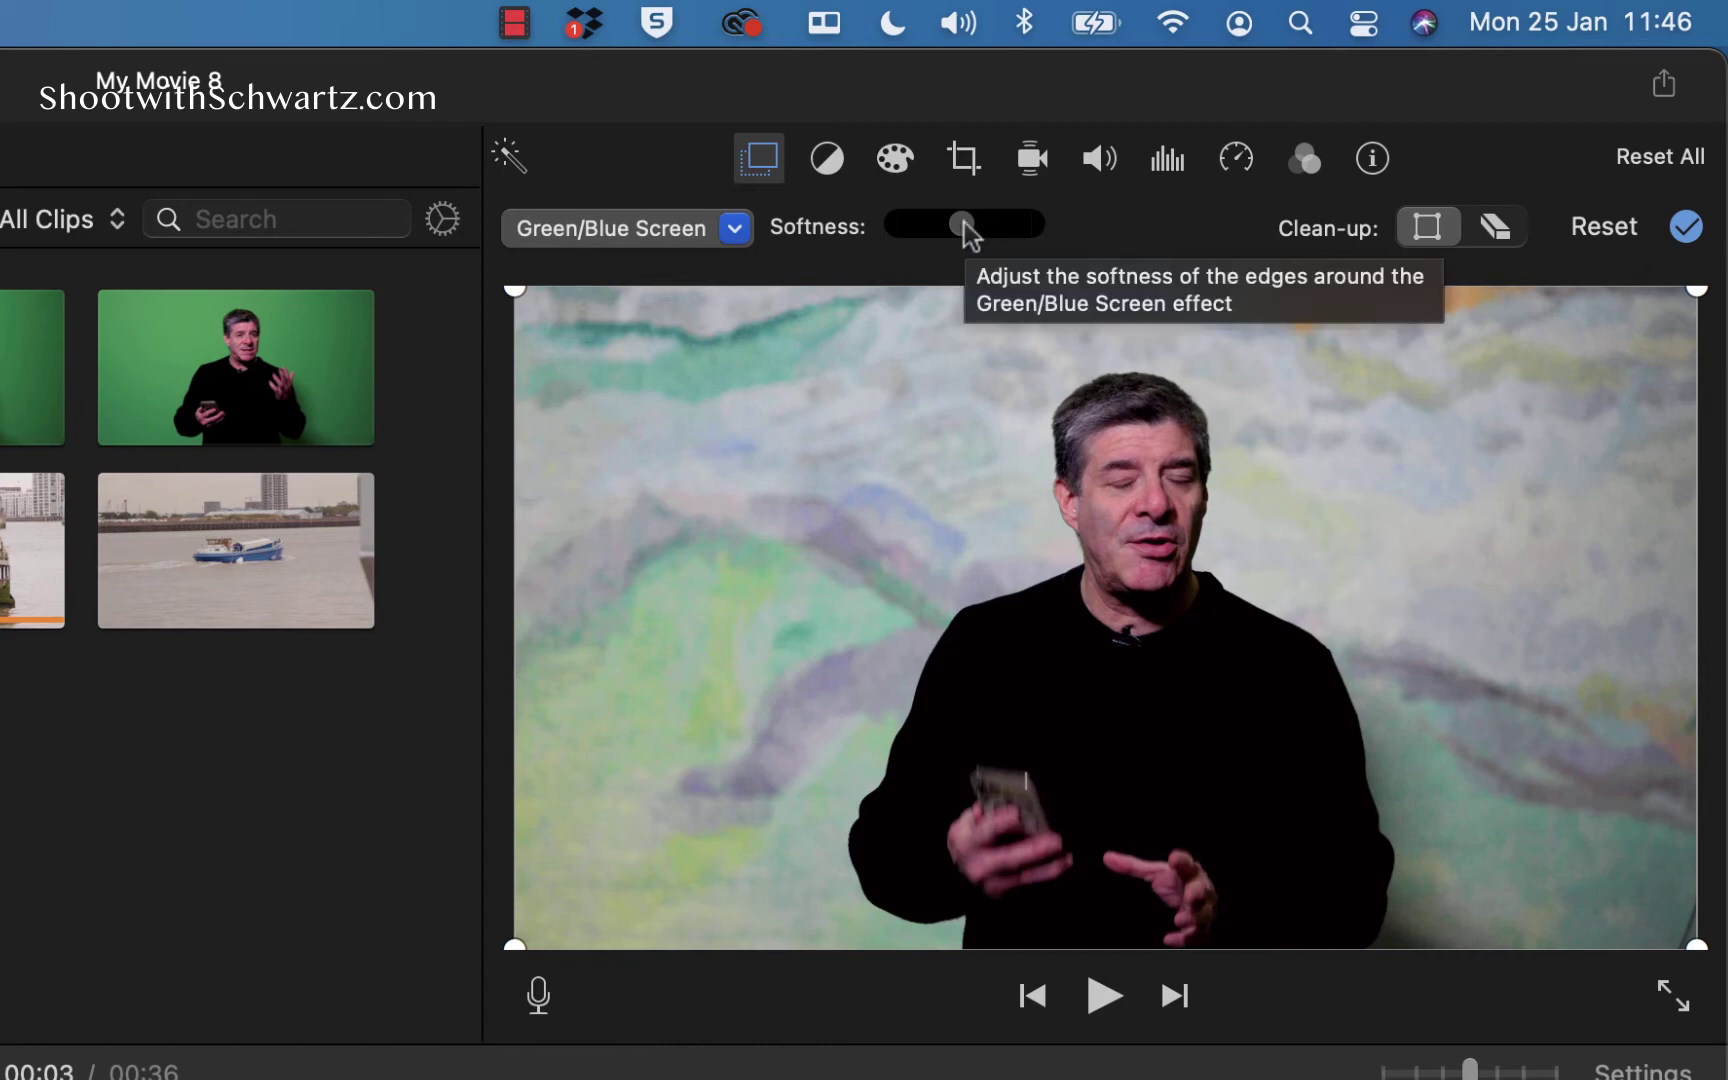
Try high and minimum edge softness on the green screen effect, and return the softness to the middle
{"action": "left_click_drag", "start_coordinate": [962, 228], "coordinate": [1024, 238]}
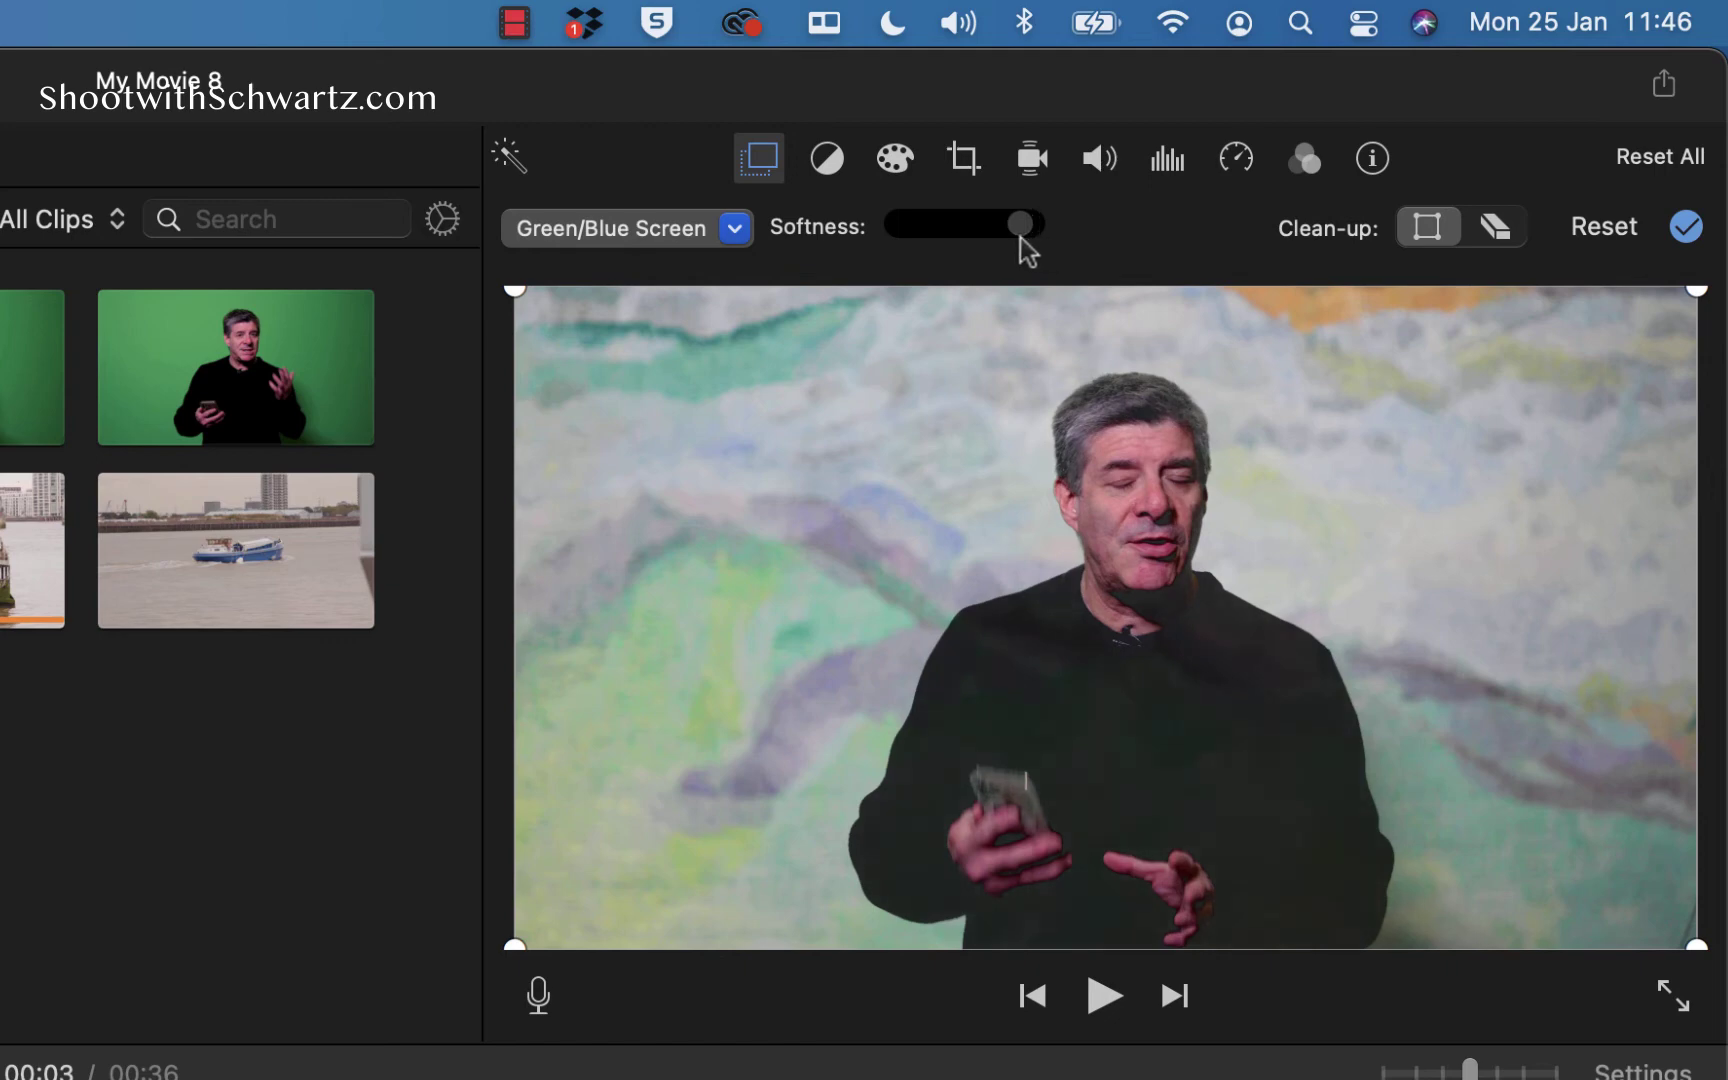
{"action": "left_click_drag", "start_coordinate": [1026, 240], "coordinate": [896, 262]}
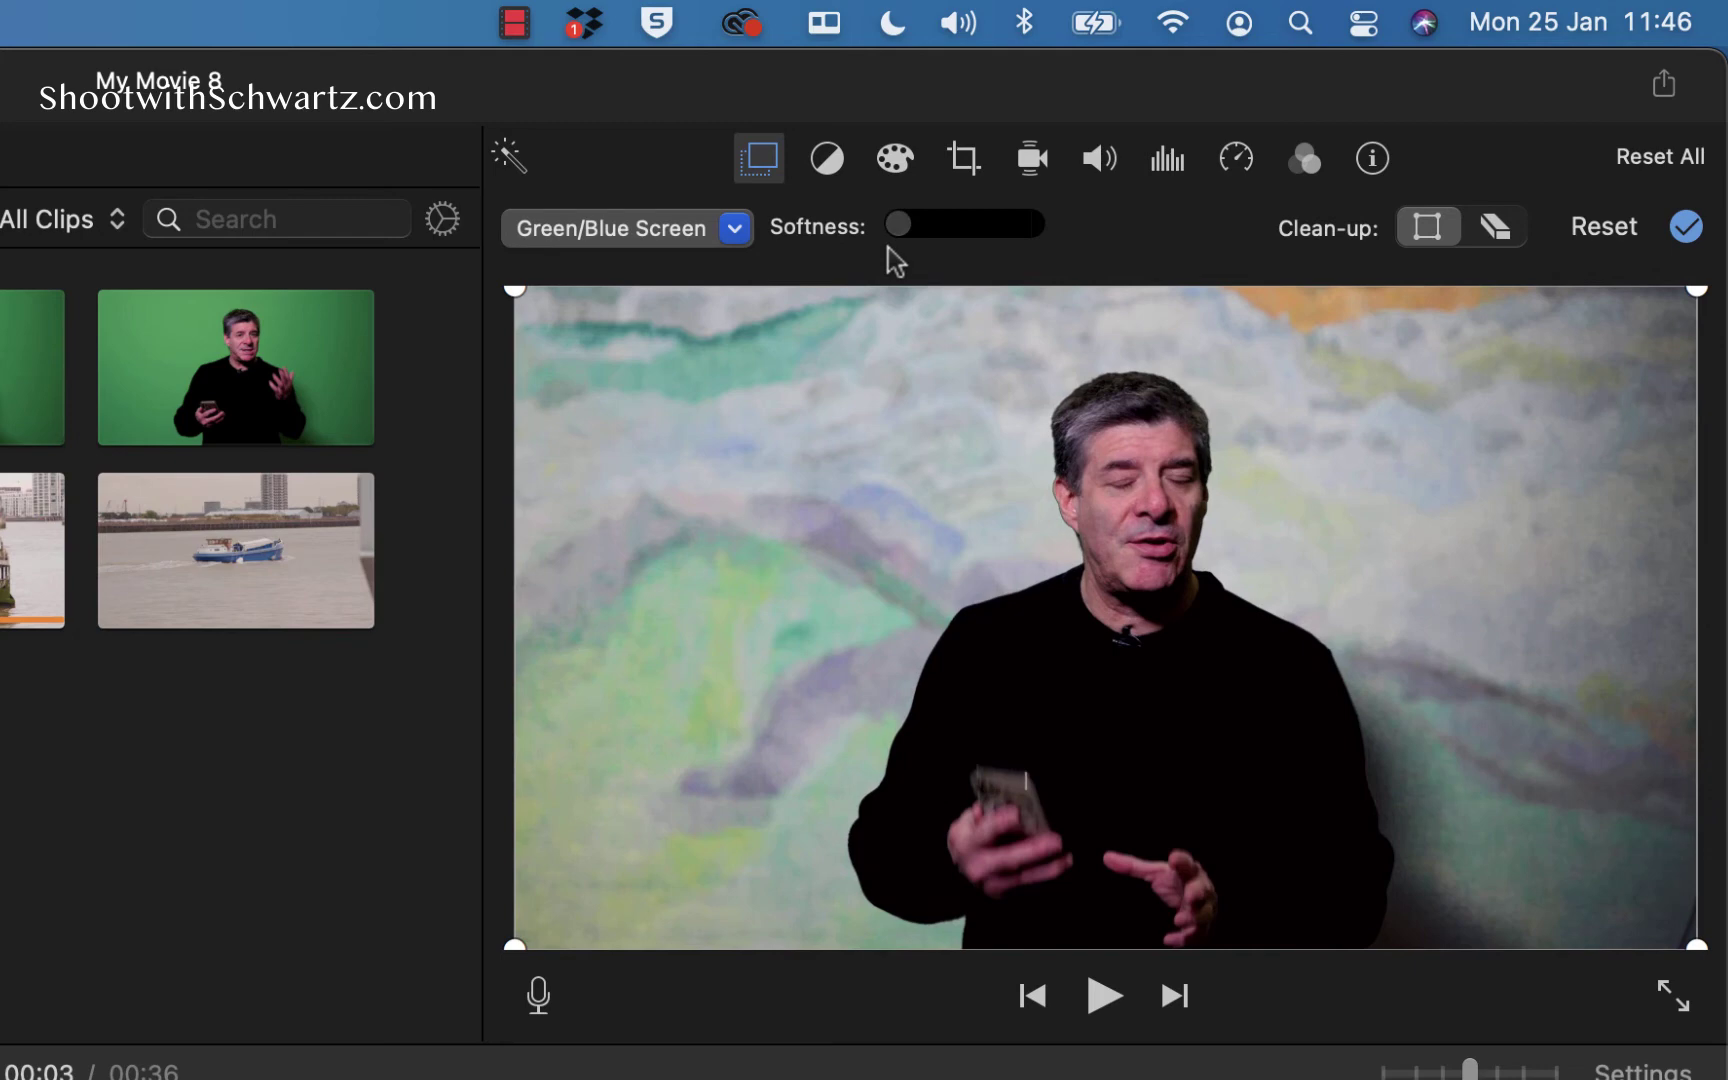
{"action": "mouse_move", "coordinate": [896, 262]}
{"action": "left_mouse_down"}
{"action": "mouse_move", "coordinate": [930, 282]}
{"action": "mouse_move", "coordinate": [916, 282]}
{"action": "mouse_move", "coordinate": [903, 270]}
{"action": "mouse_move", "coordinate": [964, 278]}
{"action": "left_mouse_up"}
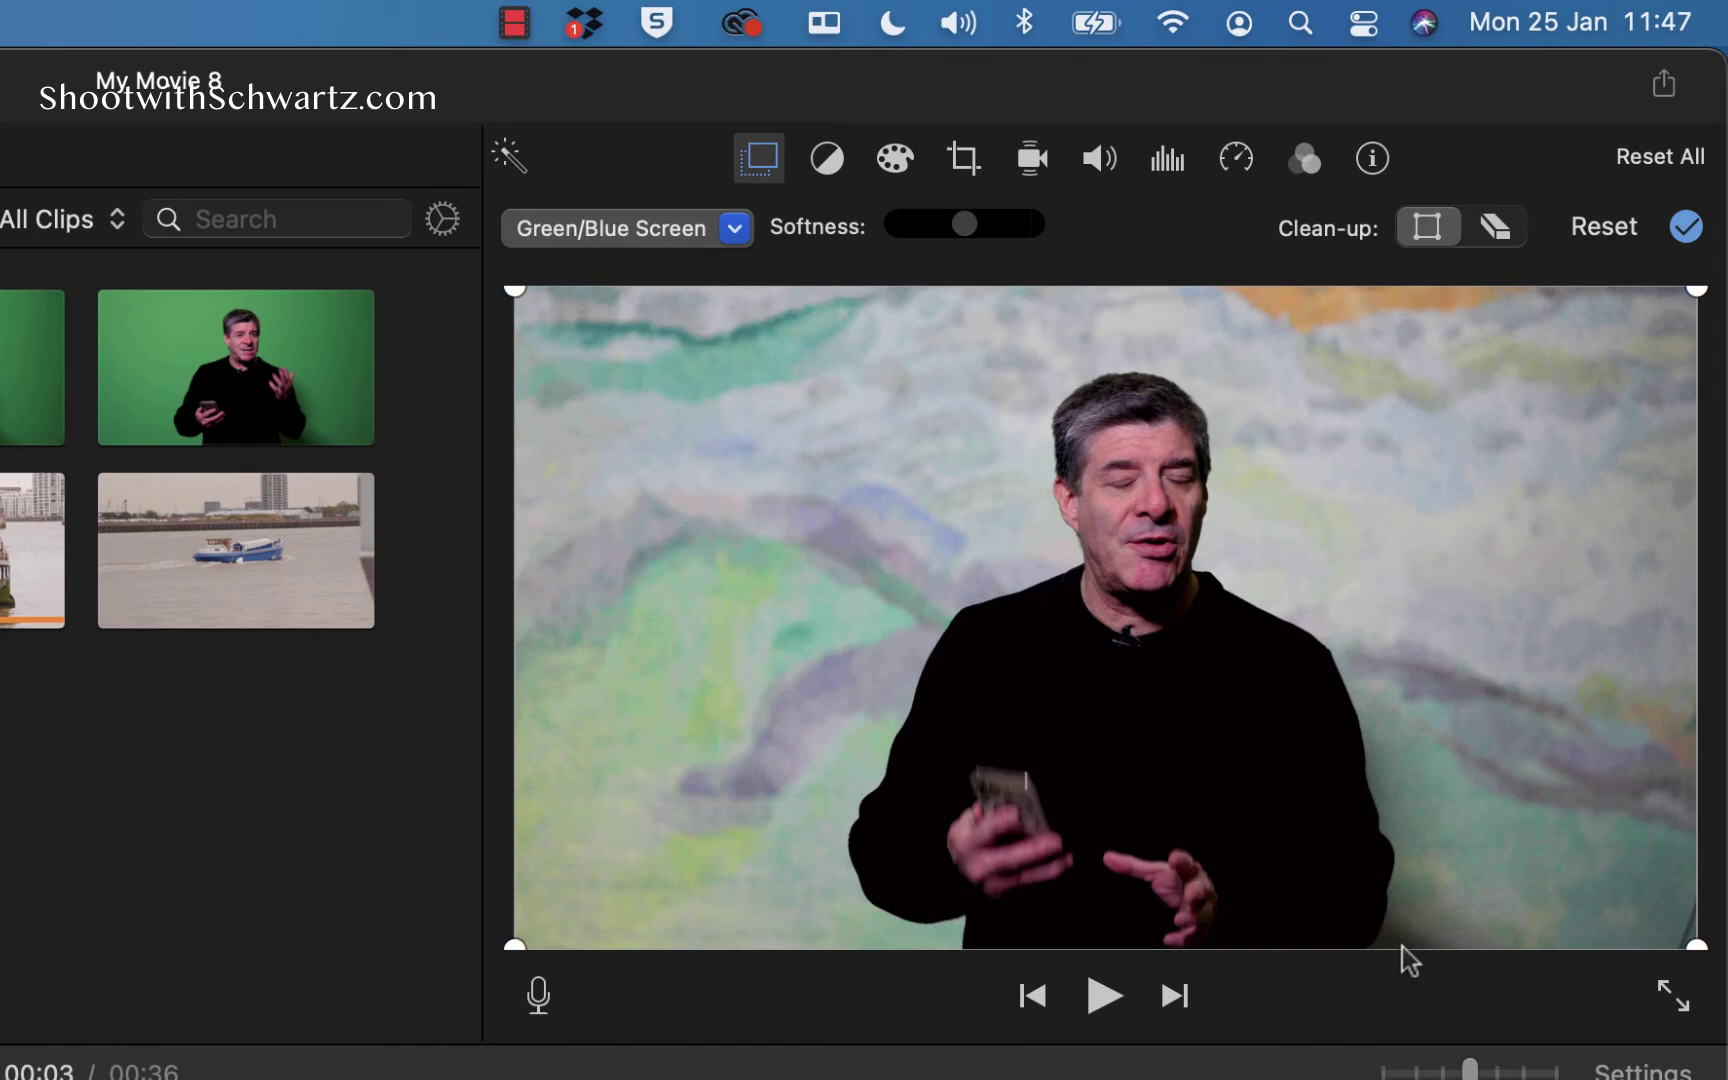
Move the playhead to 00:04 and activate the clean-up eraser for the green screen overlay
{"action": "left_click", "coordinate": [228, 359]}
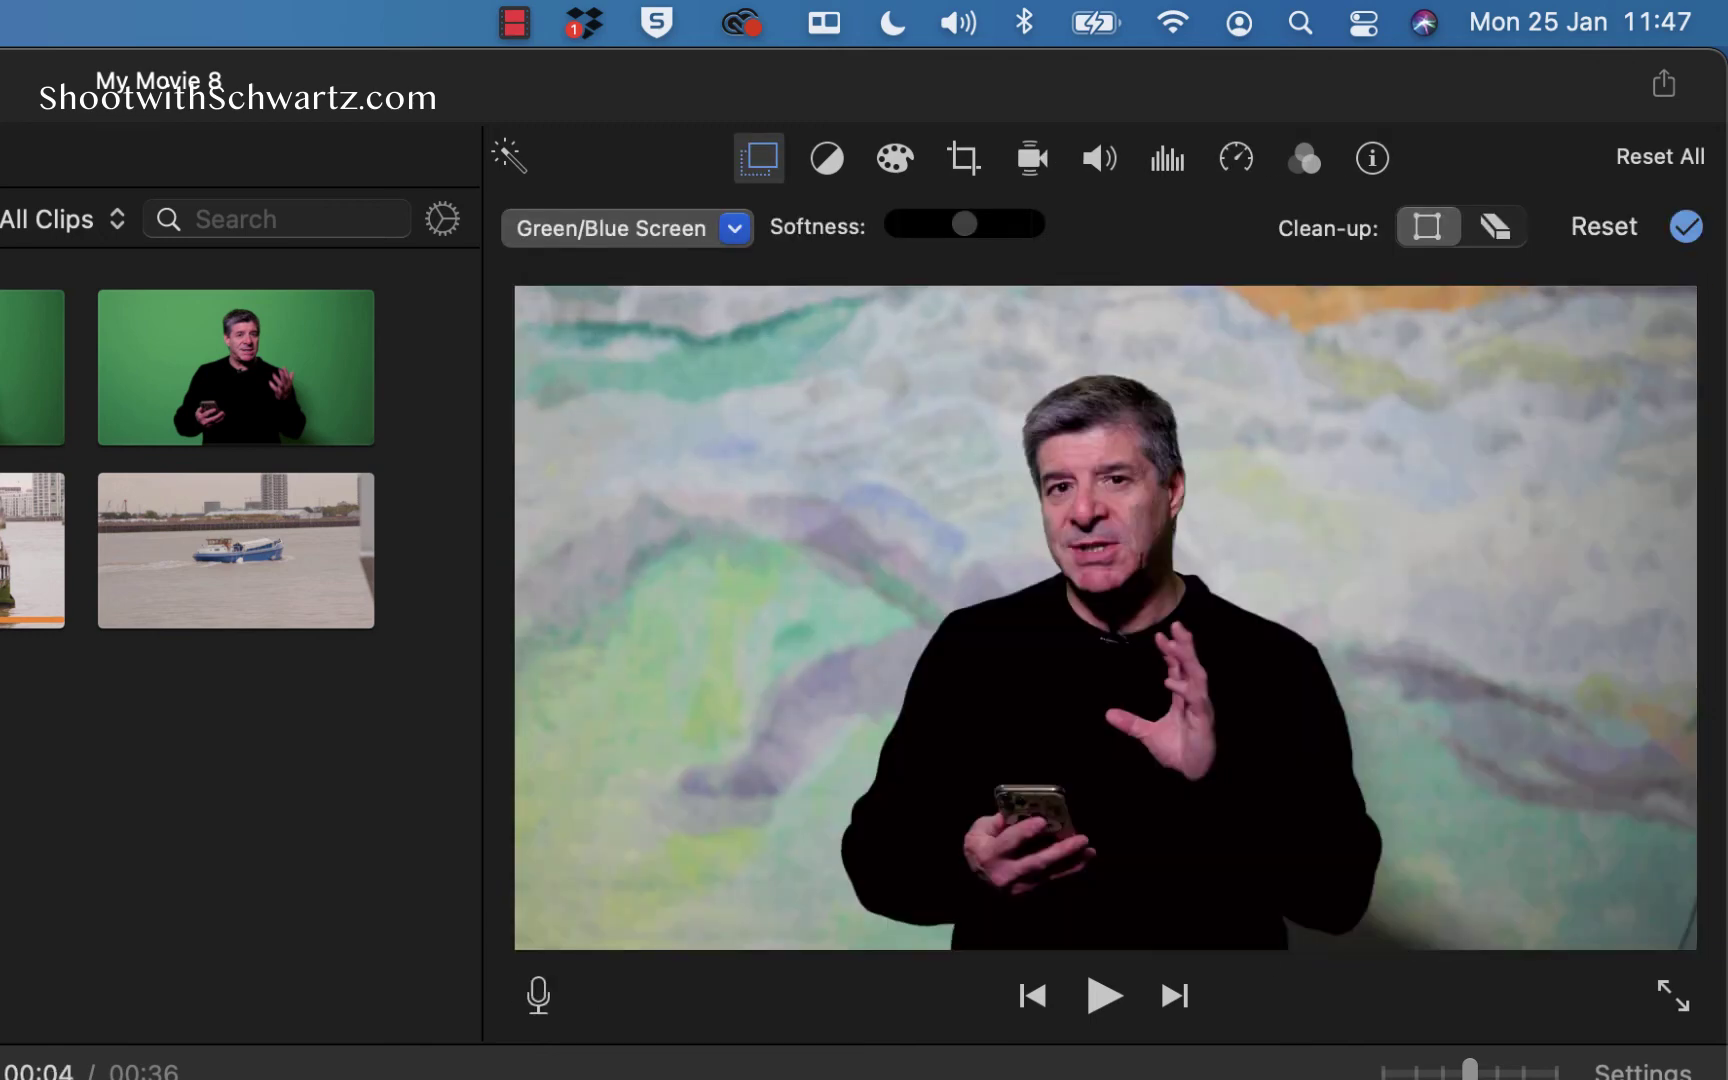
{"action": "left_click", "coordinate": [1497, 230]}
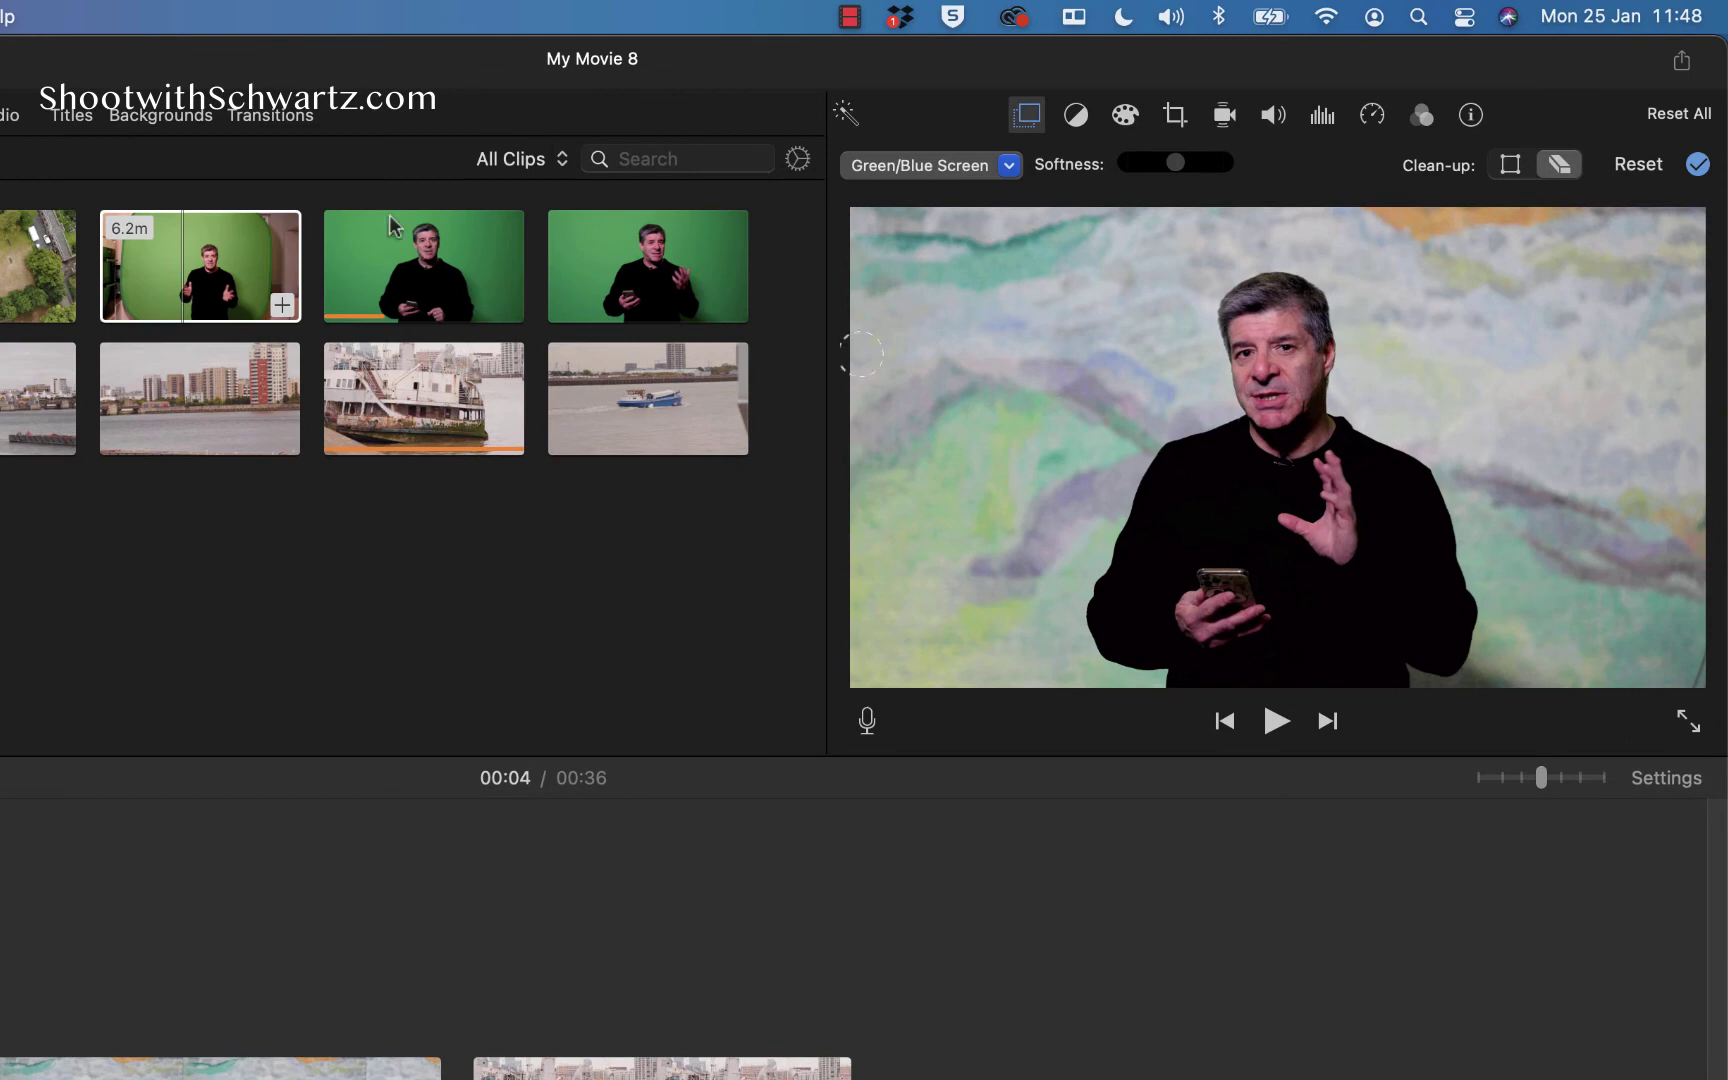
Preview the opening of the 6.2-minute green screen clip and mark a short range near its start with in and out points
{"action": "left_click", "coordinate": [155, 292]}
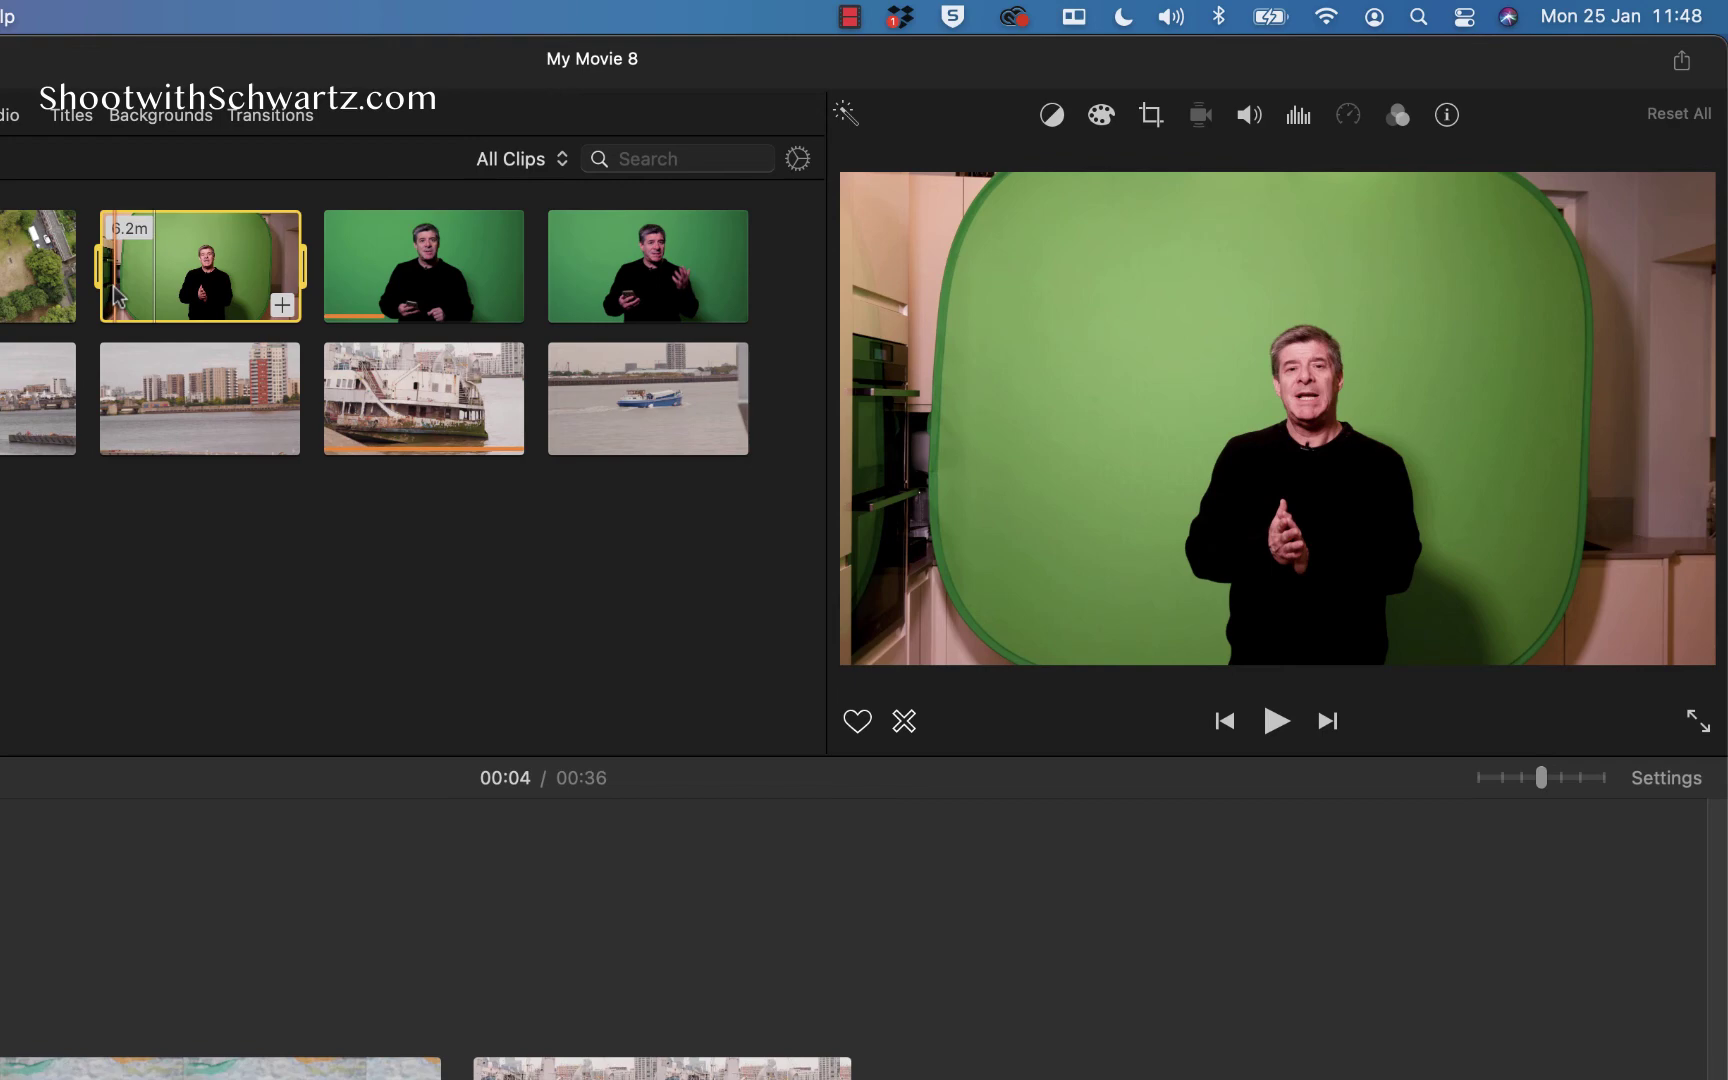
{"action": "key", "text": "i"}
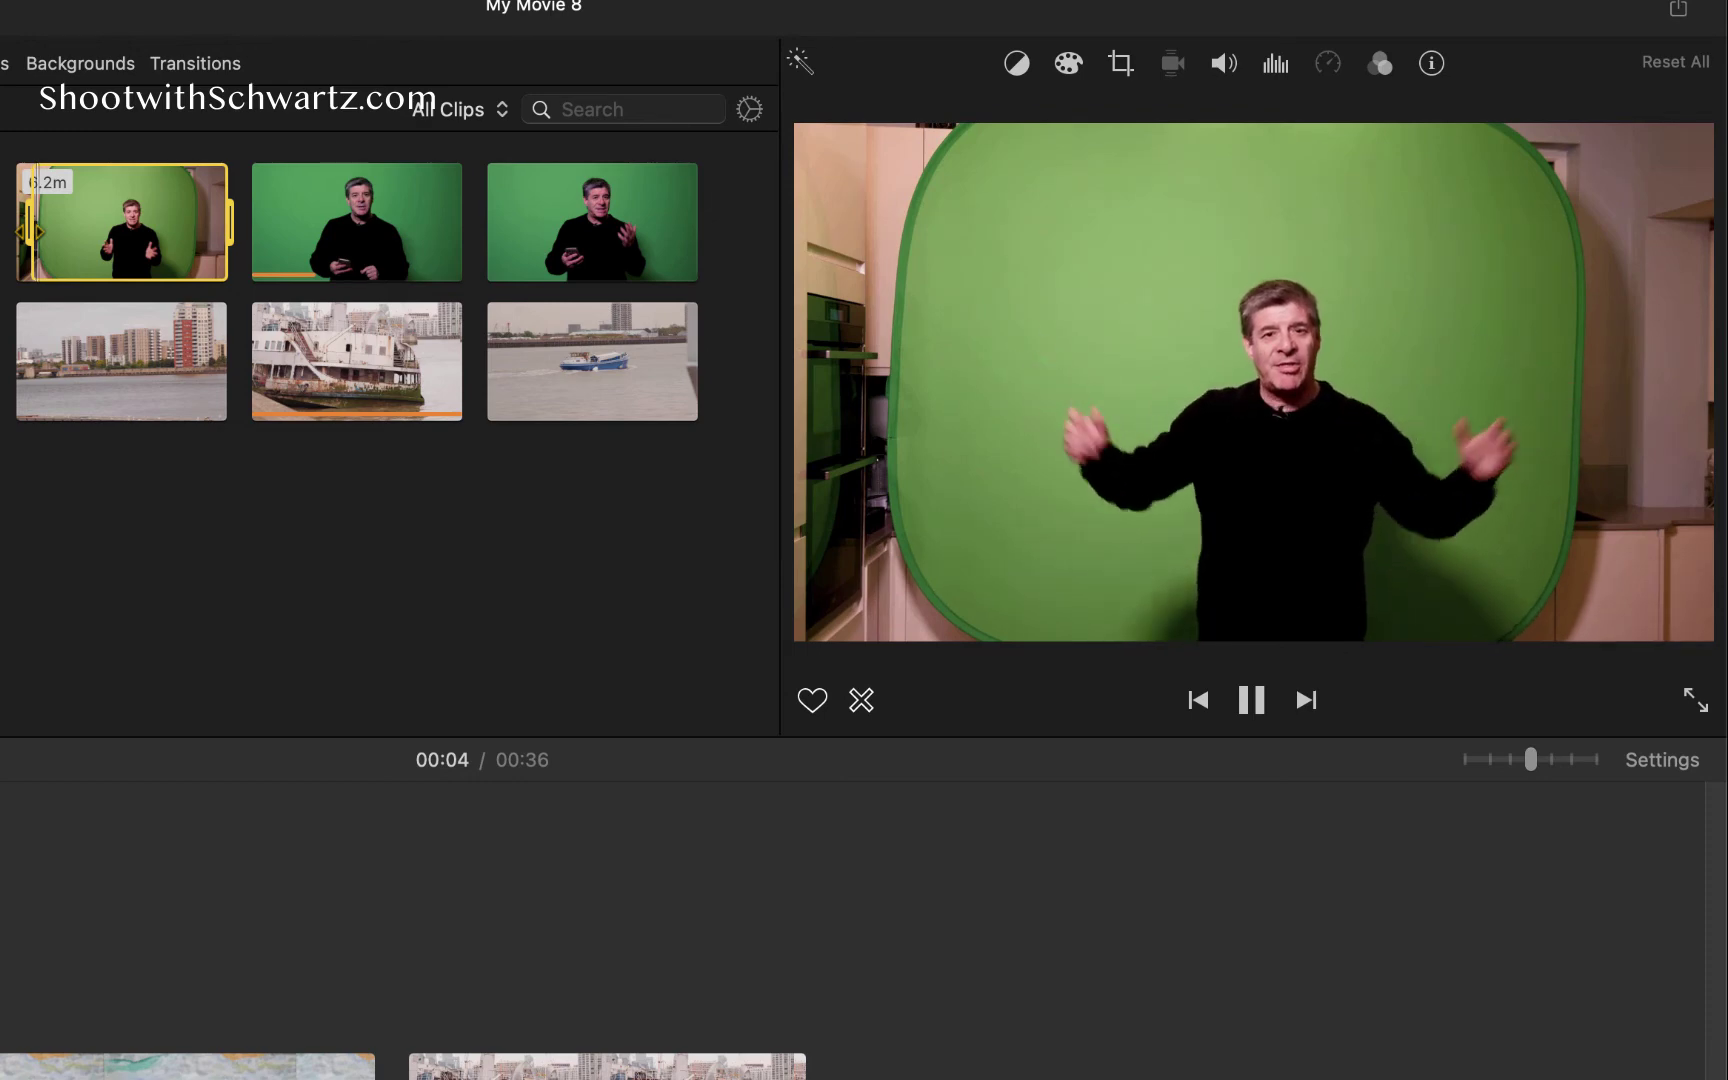
{"action": "key", "text": "space"}
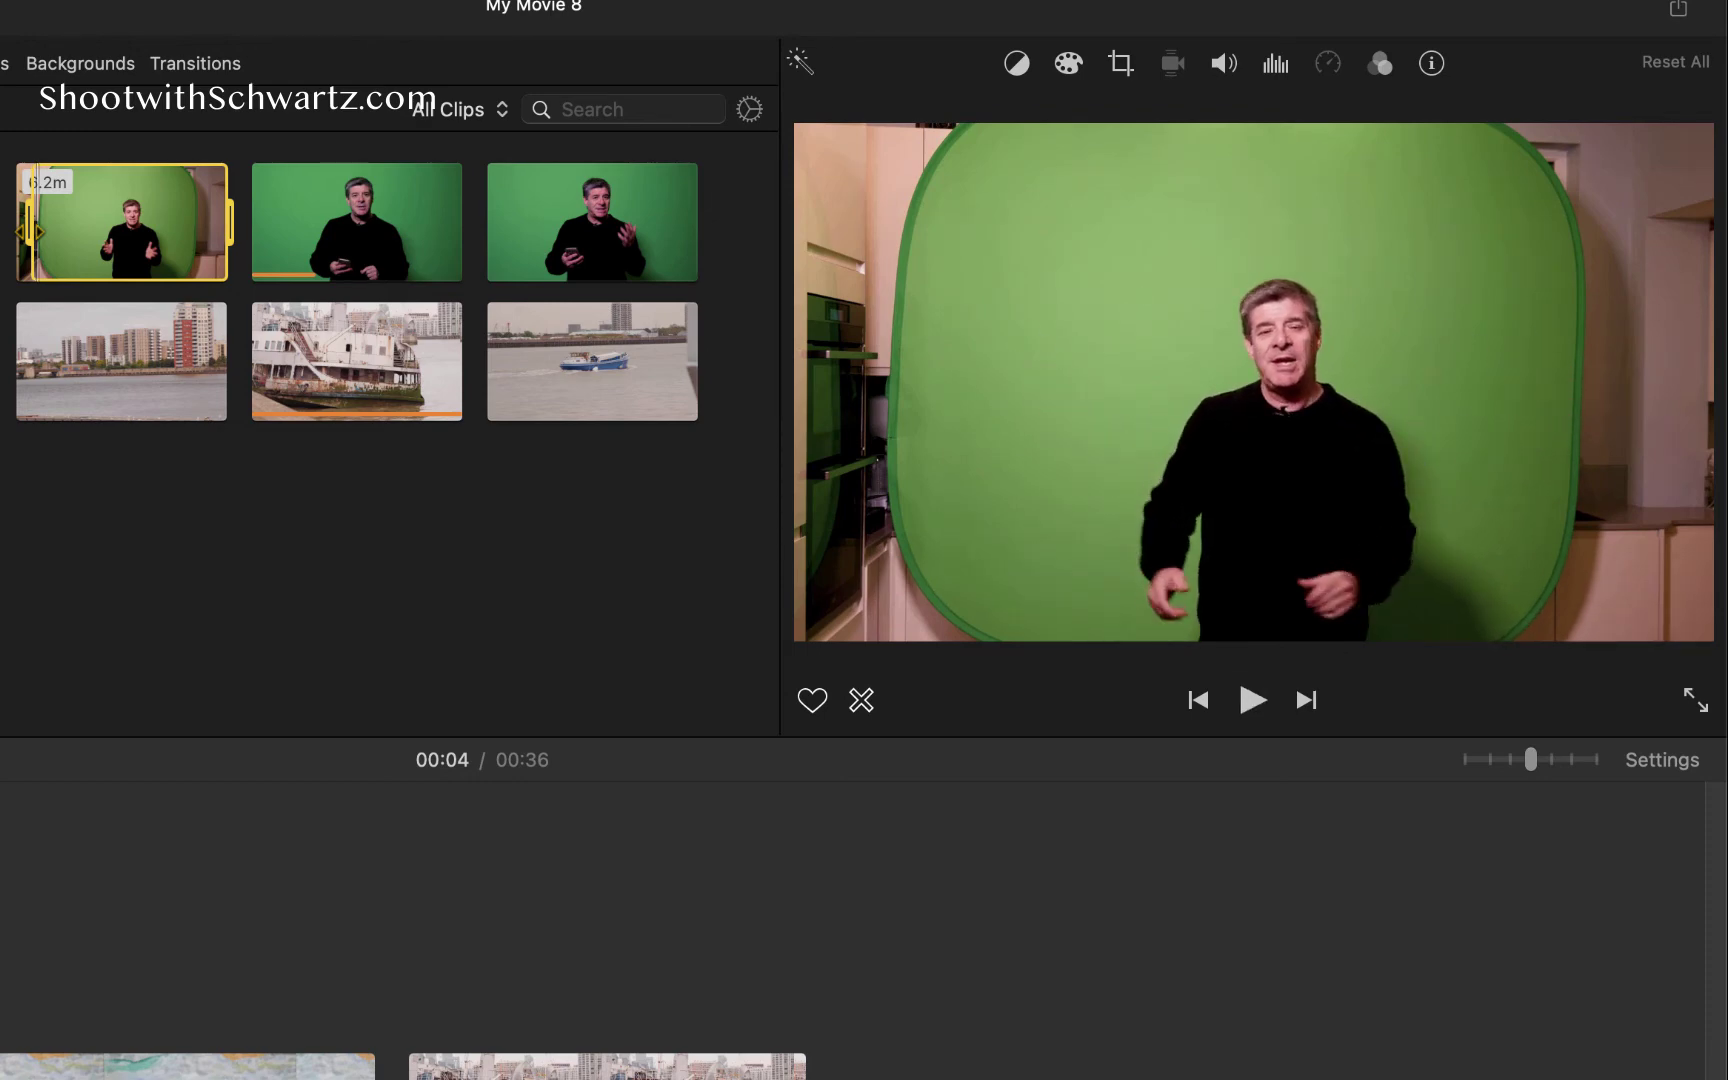
{"action": "key", "text": "o"}
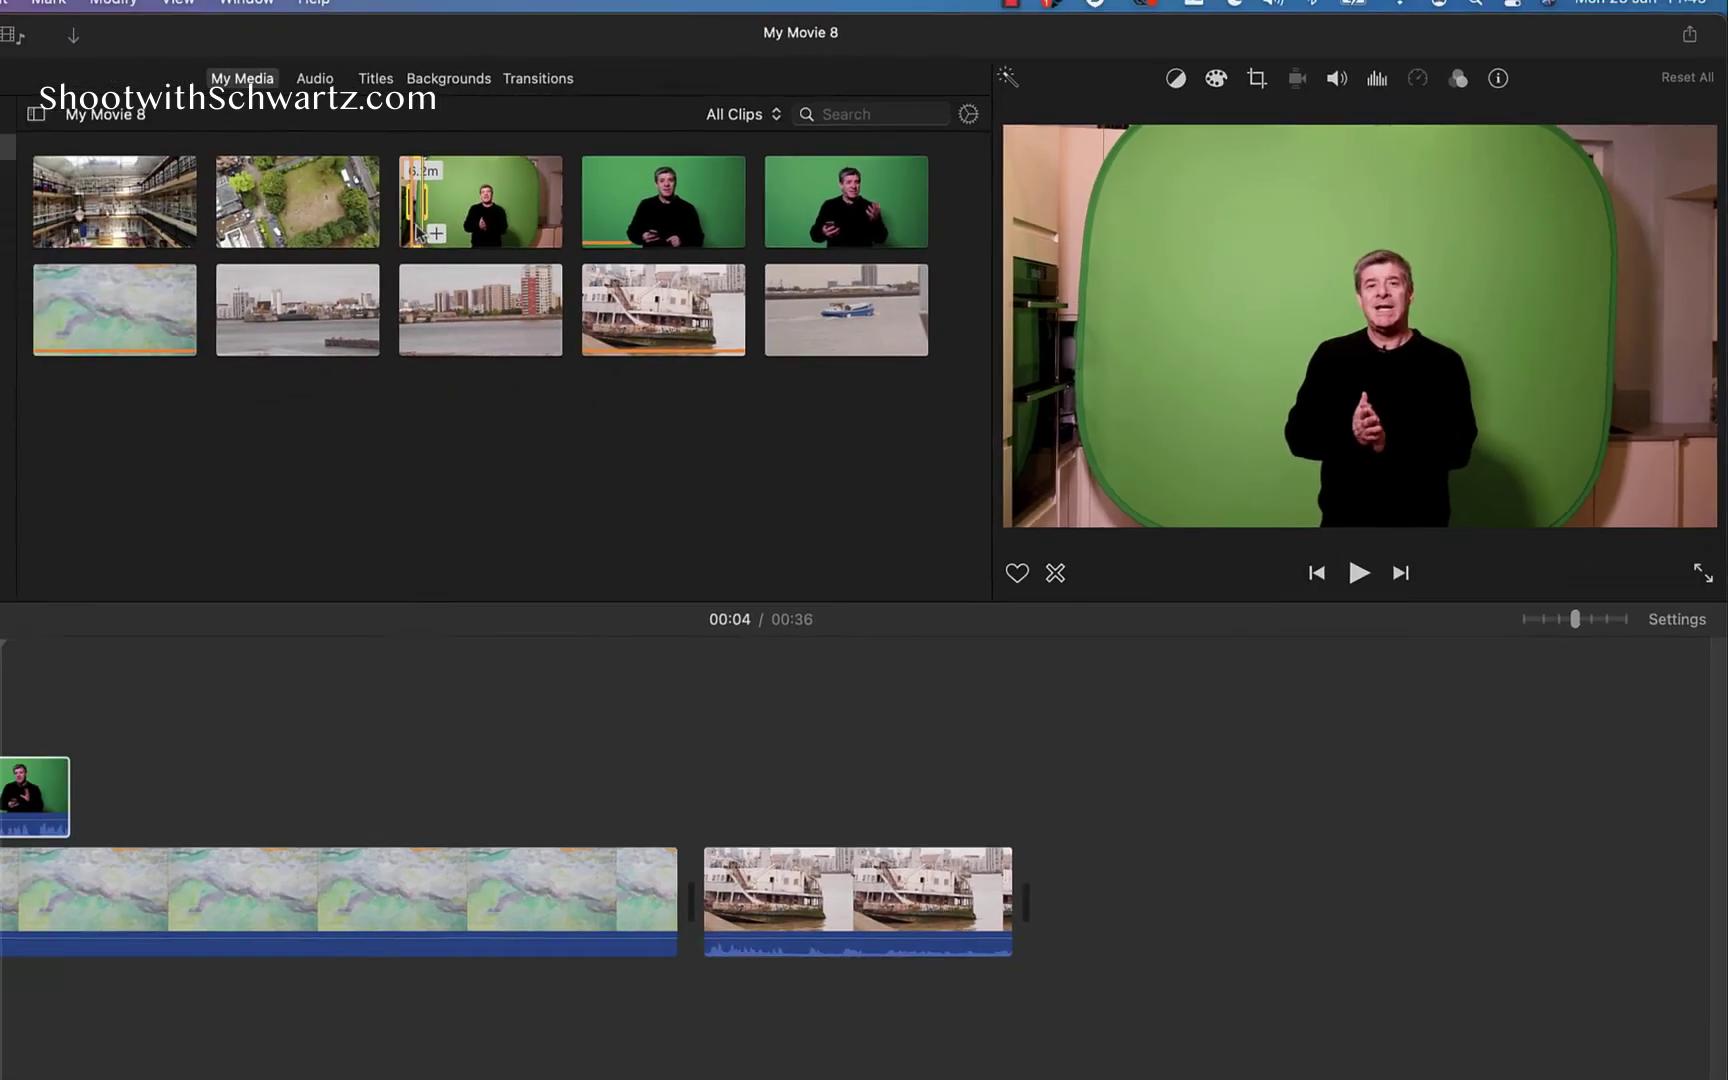
Place the marked range directly after the first overlay clip and extend its end to match the end of the ship background clip
{"action": "left_click_drag", "start_coordinate": [47, 245], "coordinate": [0, 941]}
{"action": "left_click_drag", "start_coordinate": [310, 693], "coordinate": [247, 728]}
{"action": "left_click", "coordinate": [629, 727]}
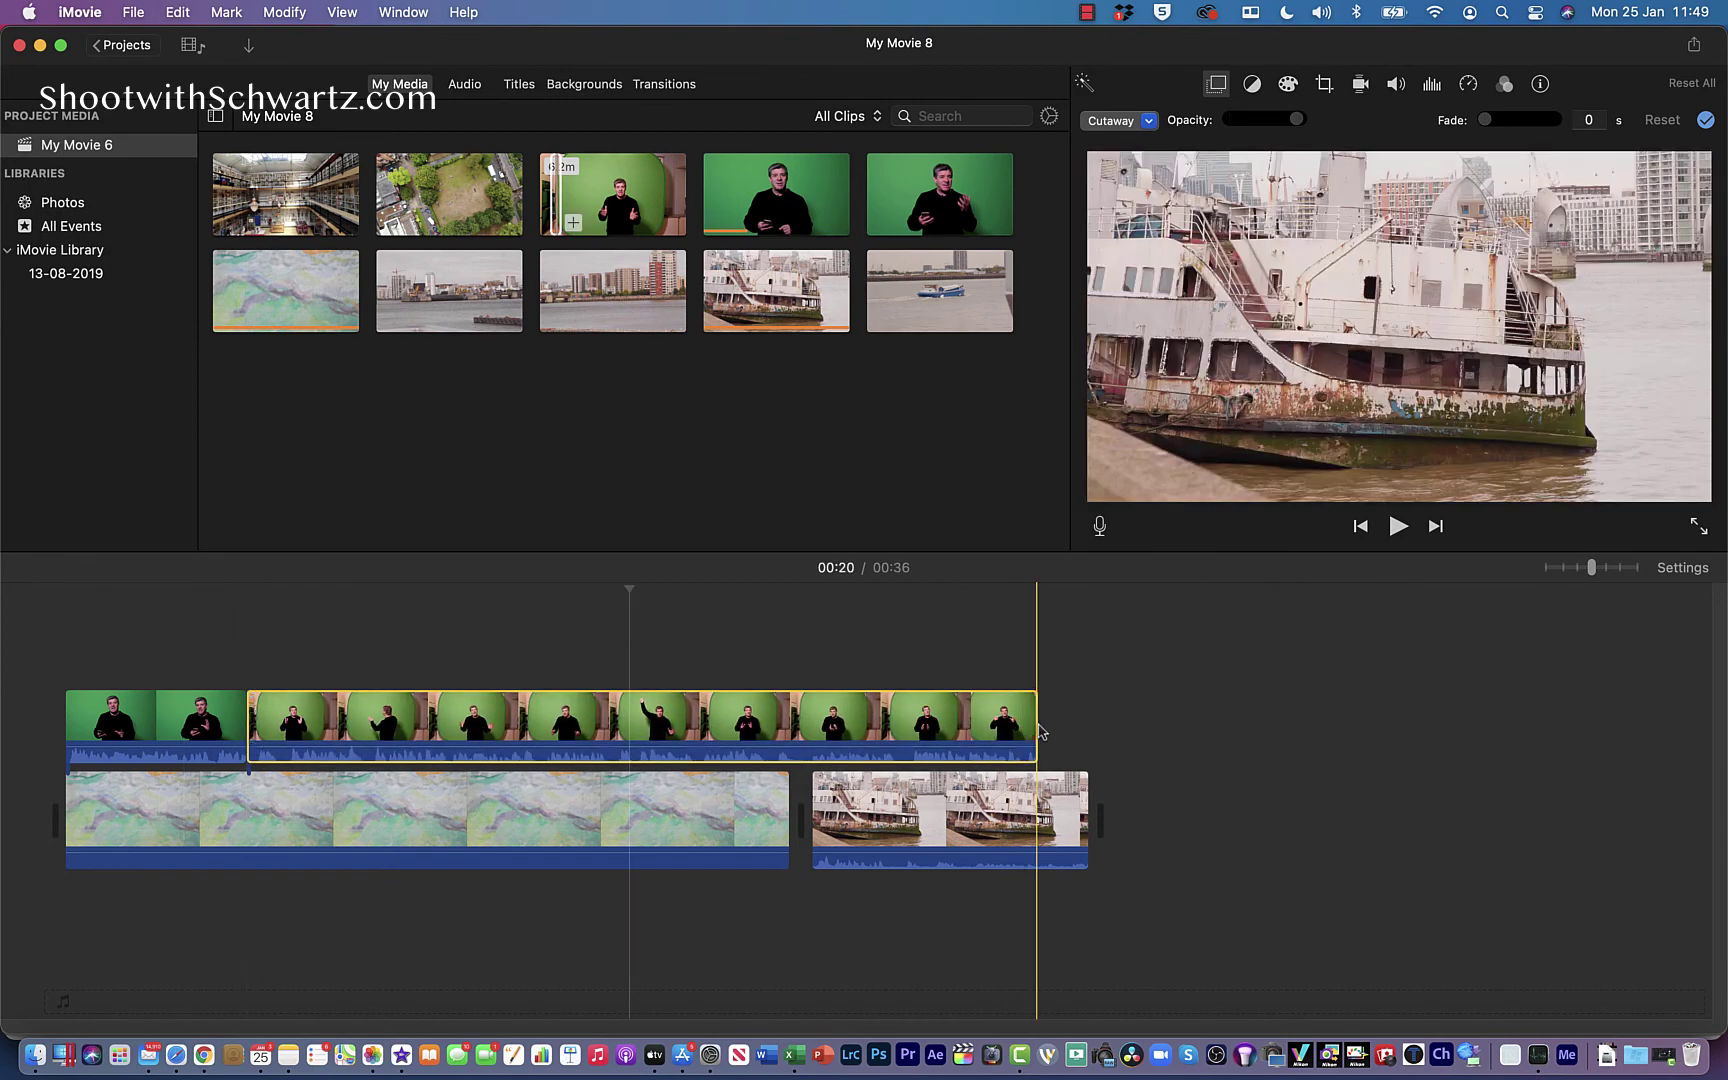
{"action": "left_click_drag", "start_coordinate": [1033, 726], "coordinate": [1085, 726]}
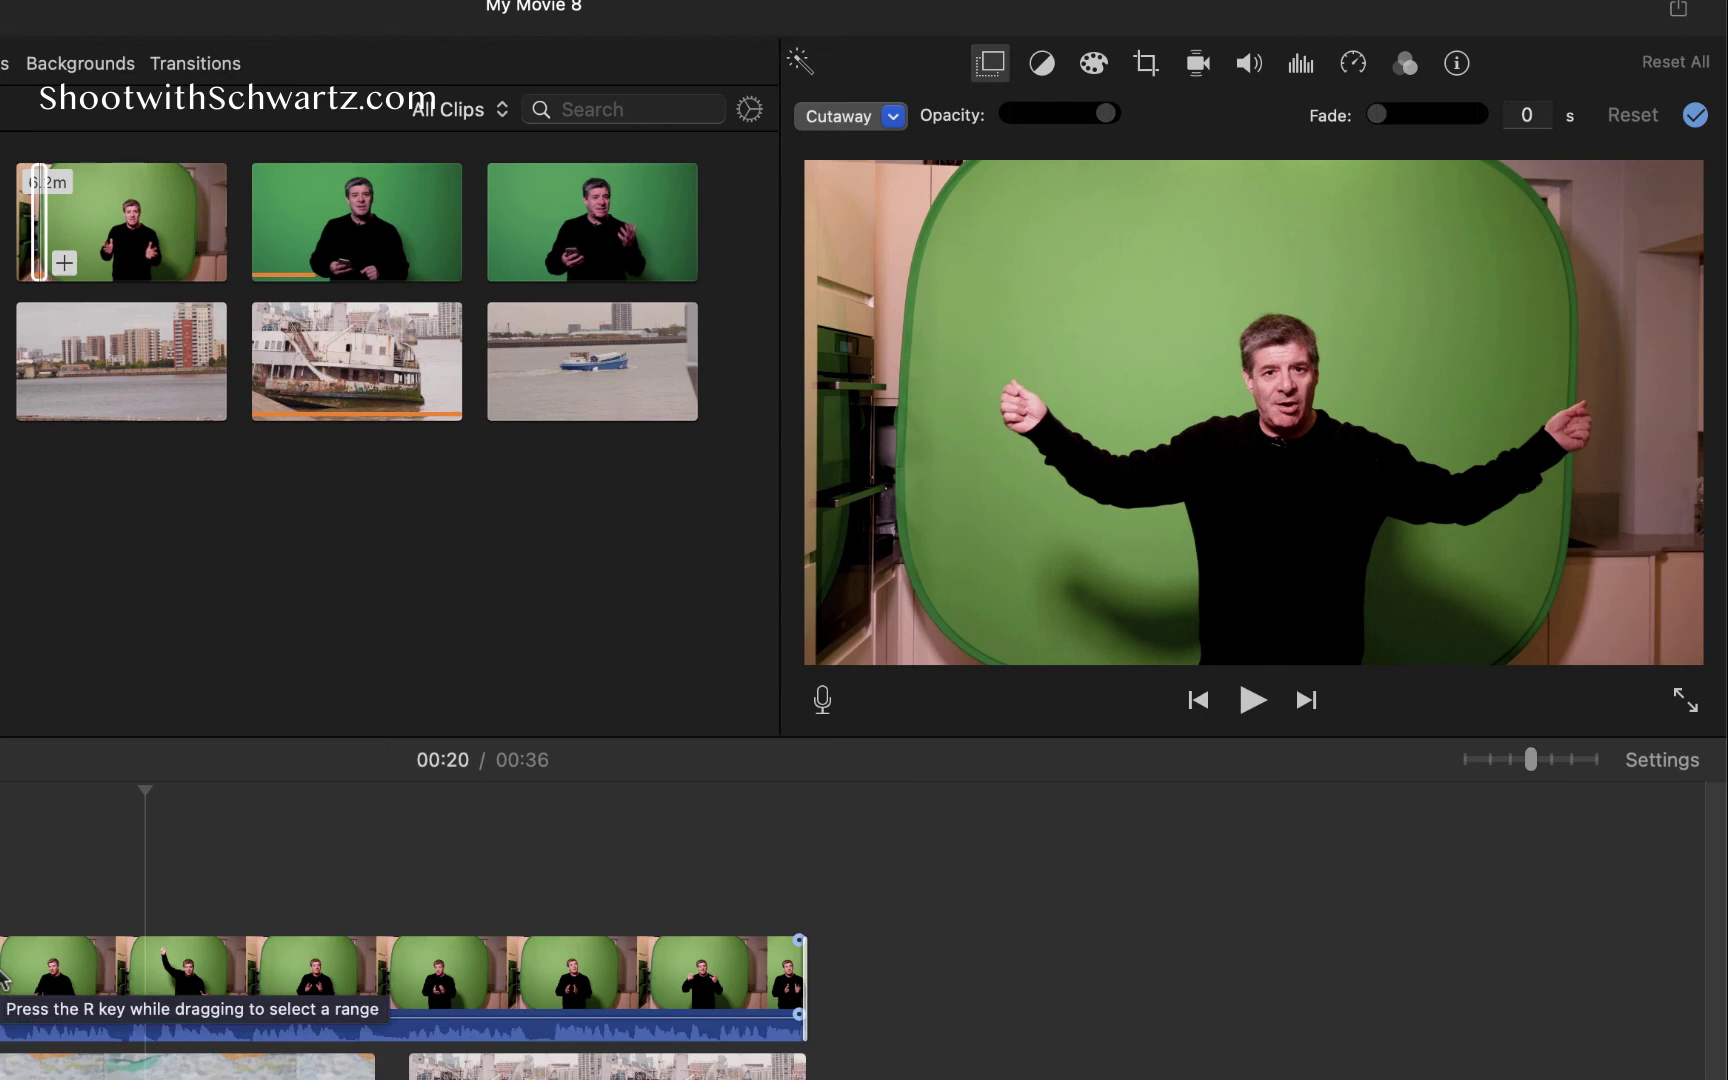
Set the second overlay clip's video overlay mode to Green/Blue Screen with the playhead at 00:16
{"action": "left_click", "coordinate": [4, 976]}
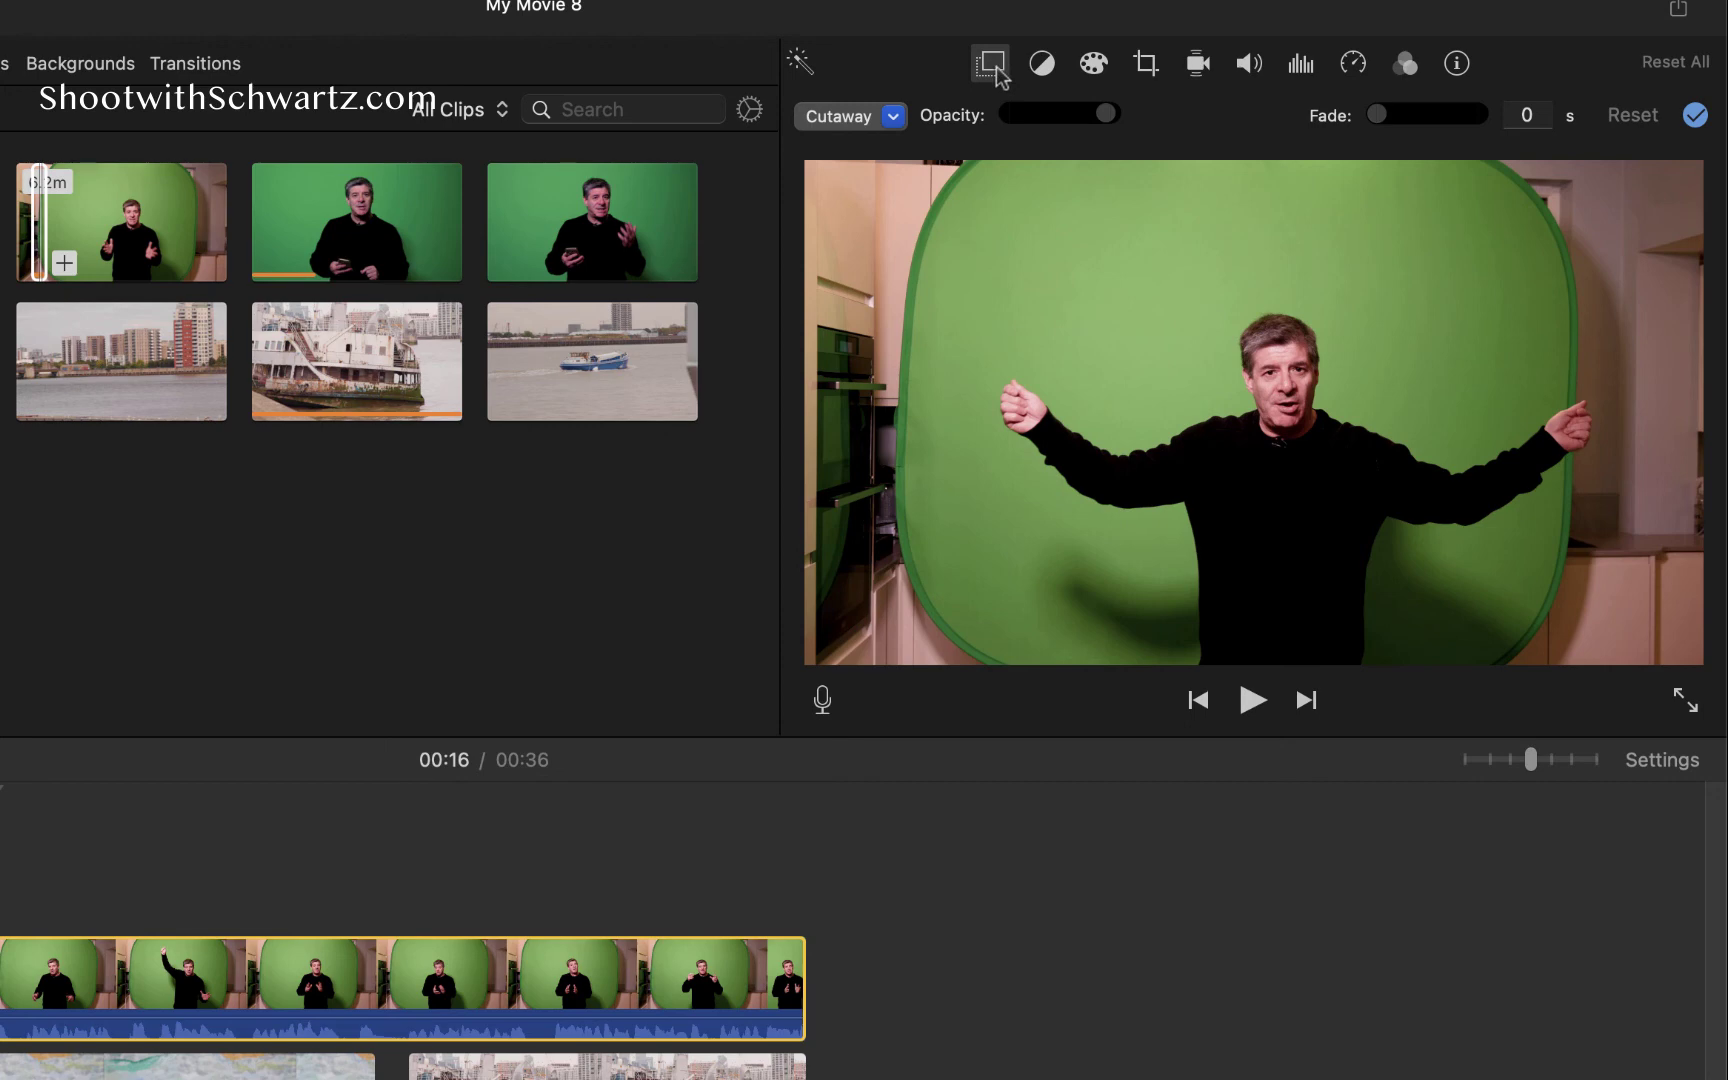
{"action": "left_click", "coordinate": [895, 117]}
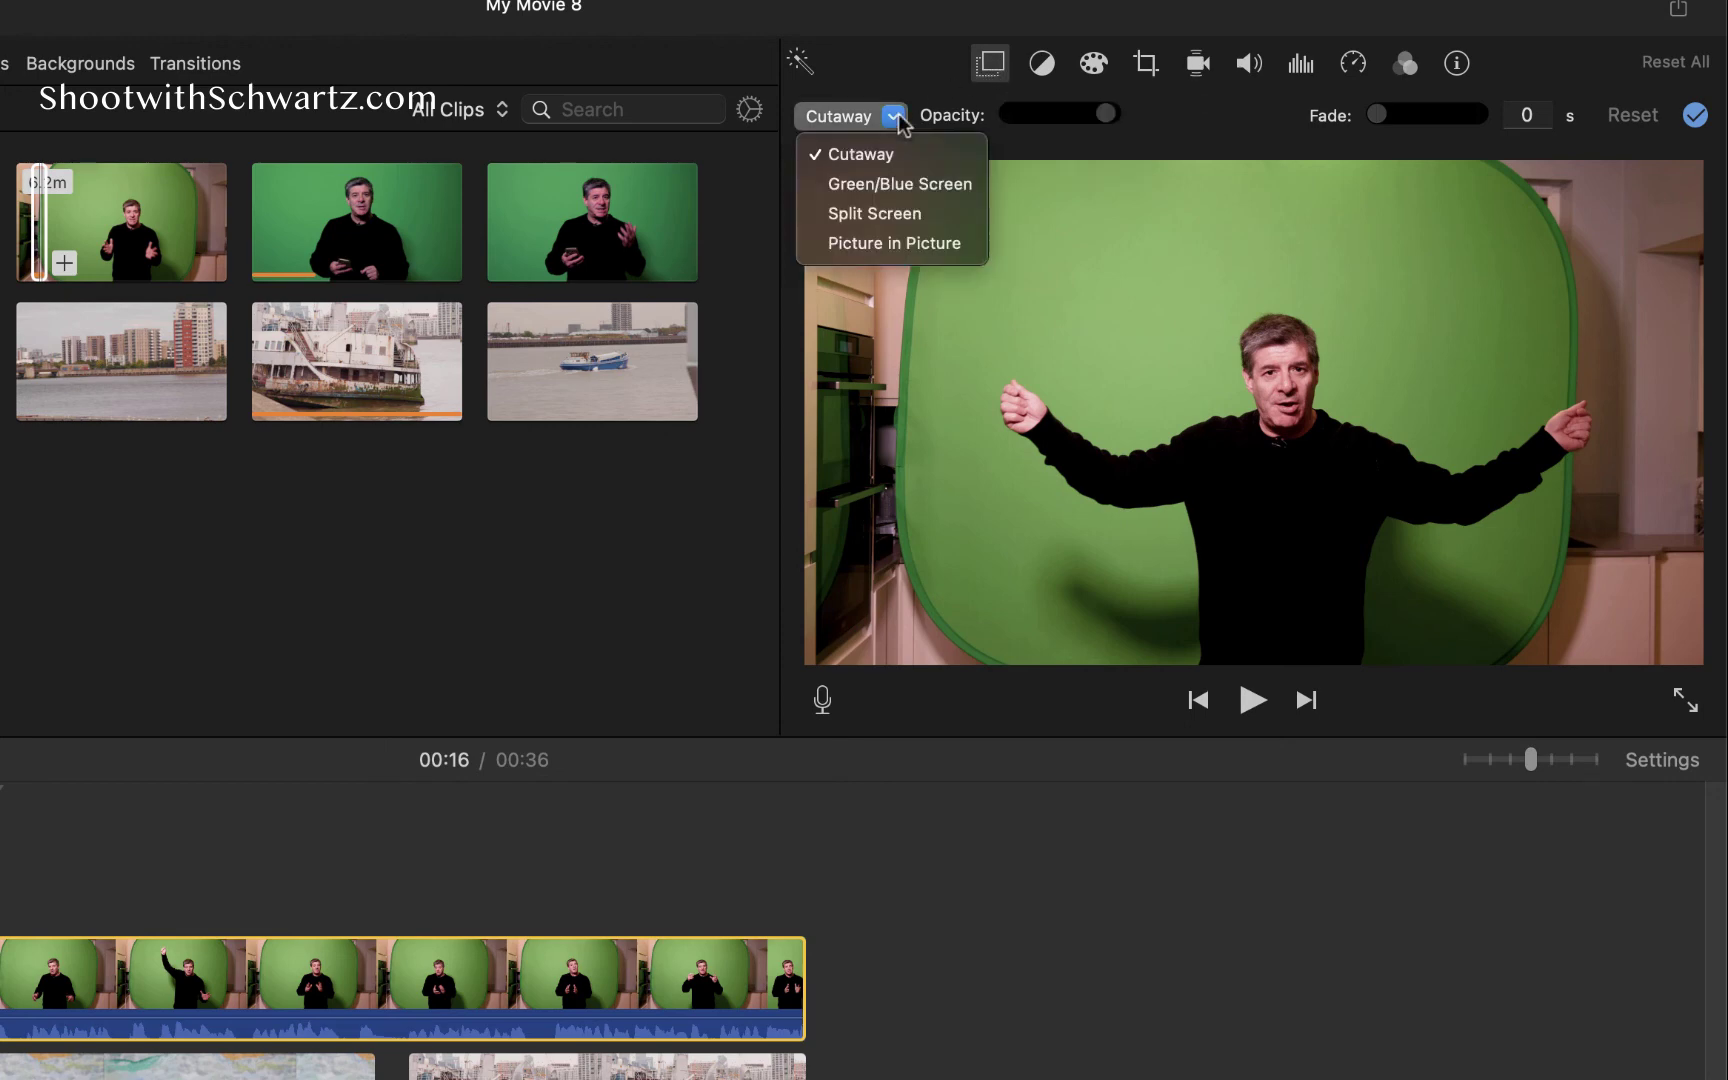
{"action": "left_click", "coordinate": [882, 184]}
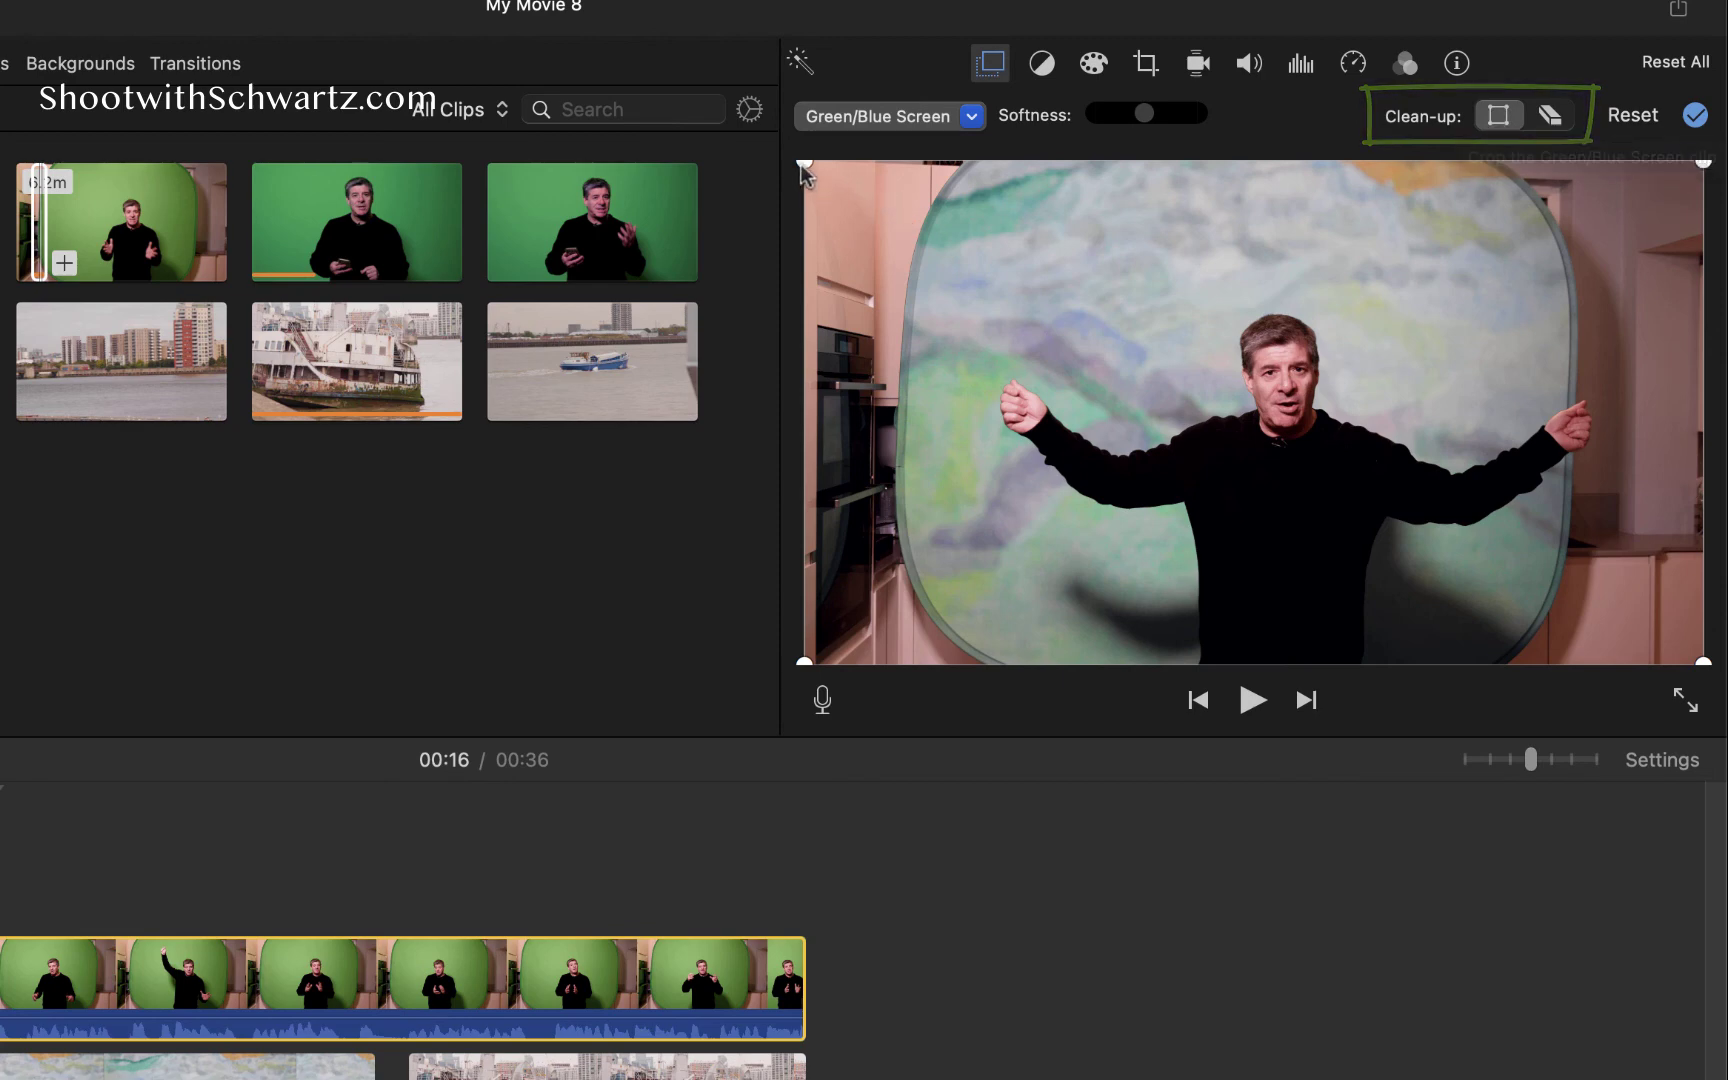
Crop the green screen overlay by moving all four clean-up corners inward, cutting out the kitchen on both sides of the presenter
{"action": "left_click_drag", "start_coordinate": [805, 161], "coordinate": [988, 162]}
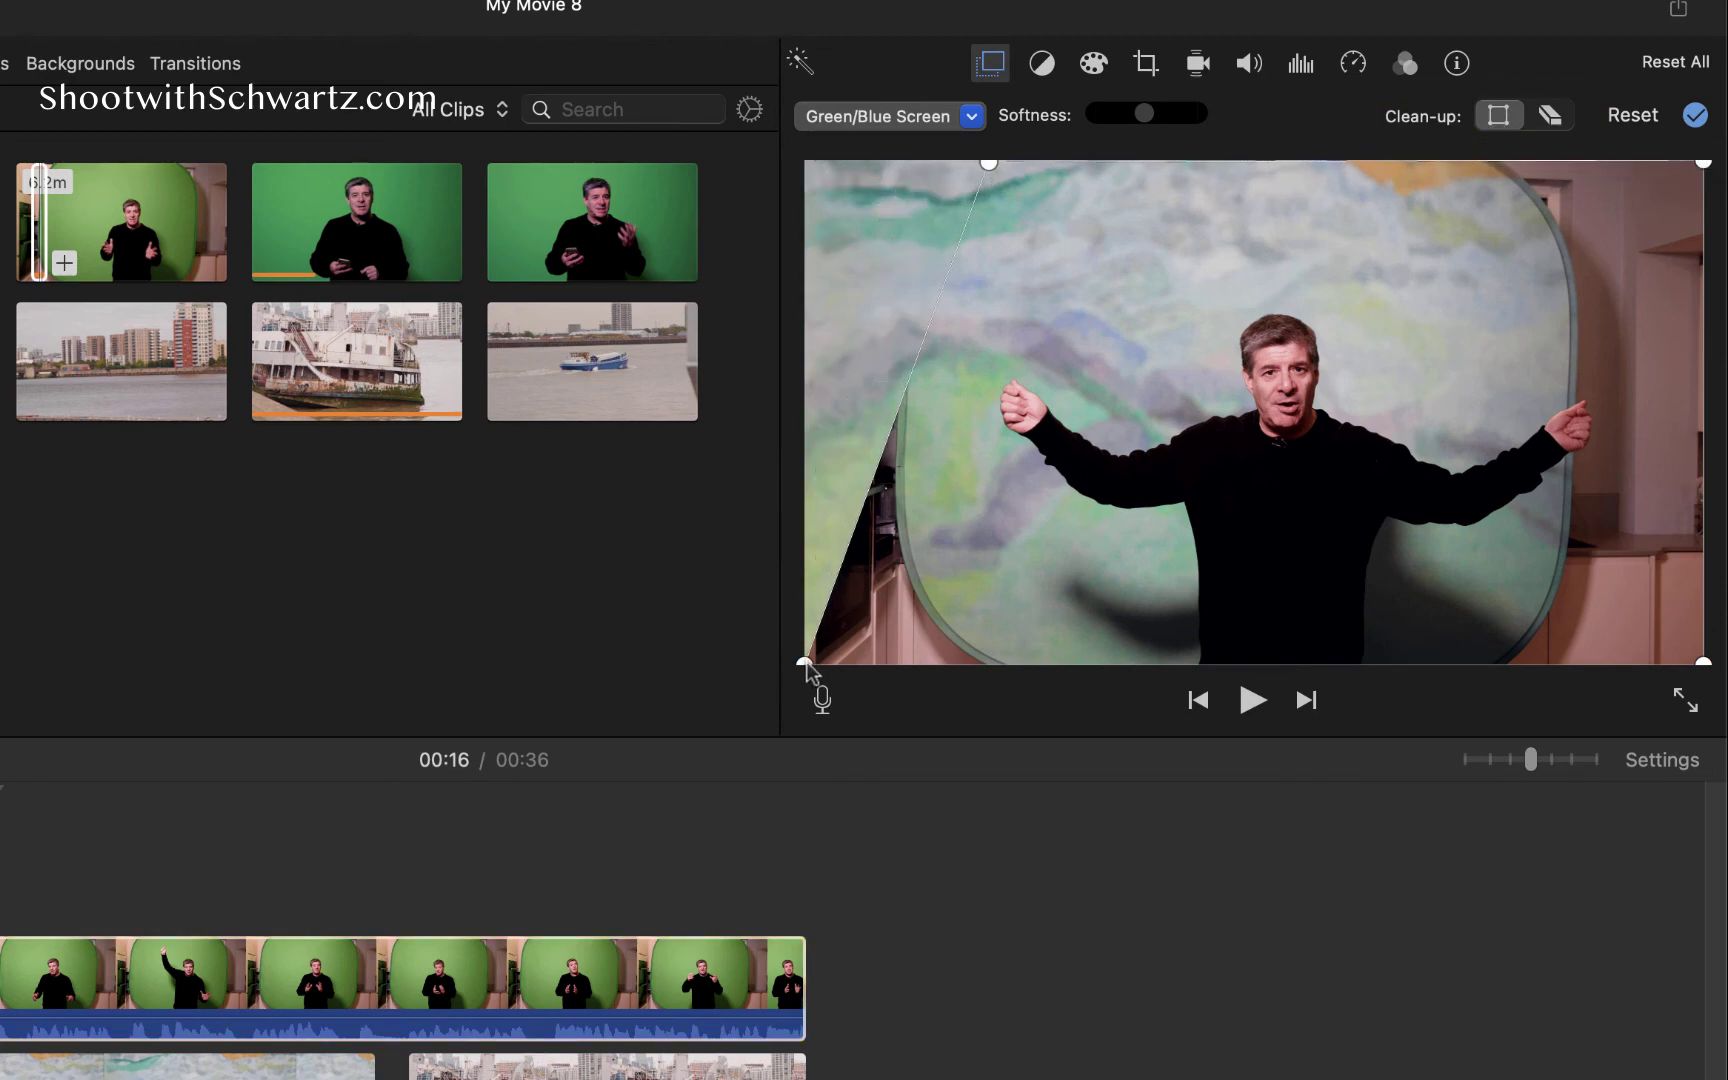
{"action": "left_click_drag", "start_coordinate": [806, 664], "coordinate": [1001, 690]}
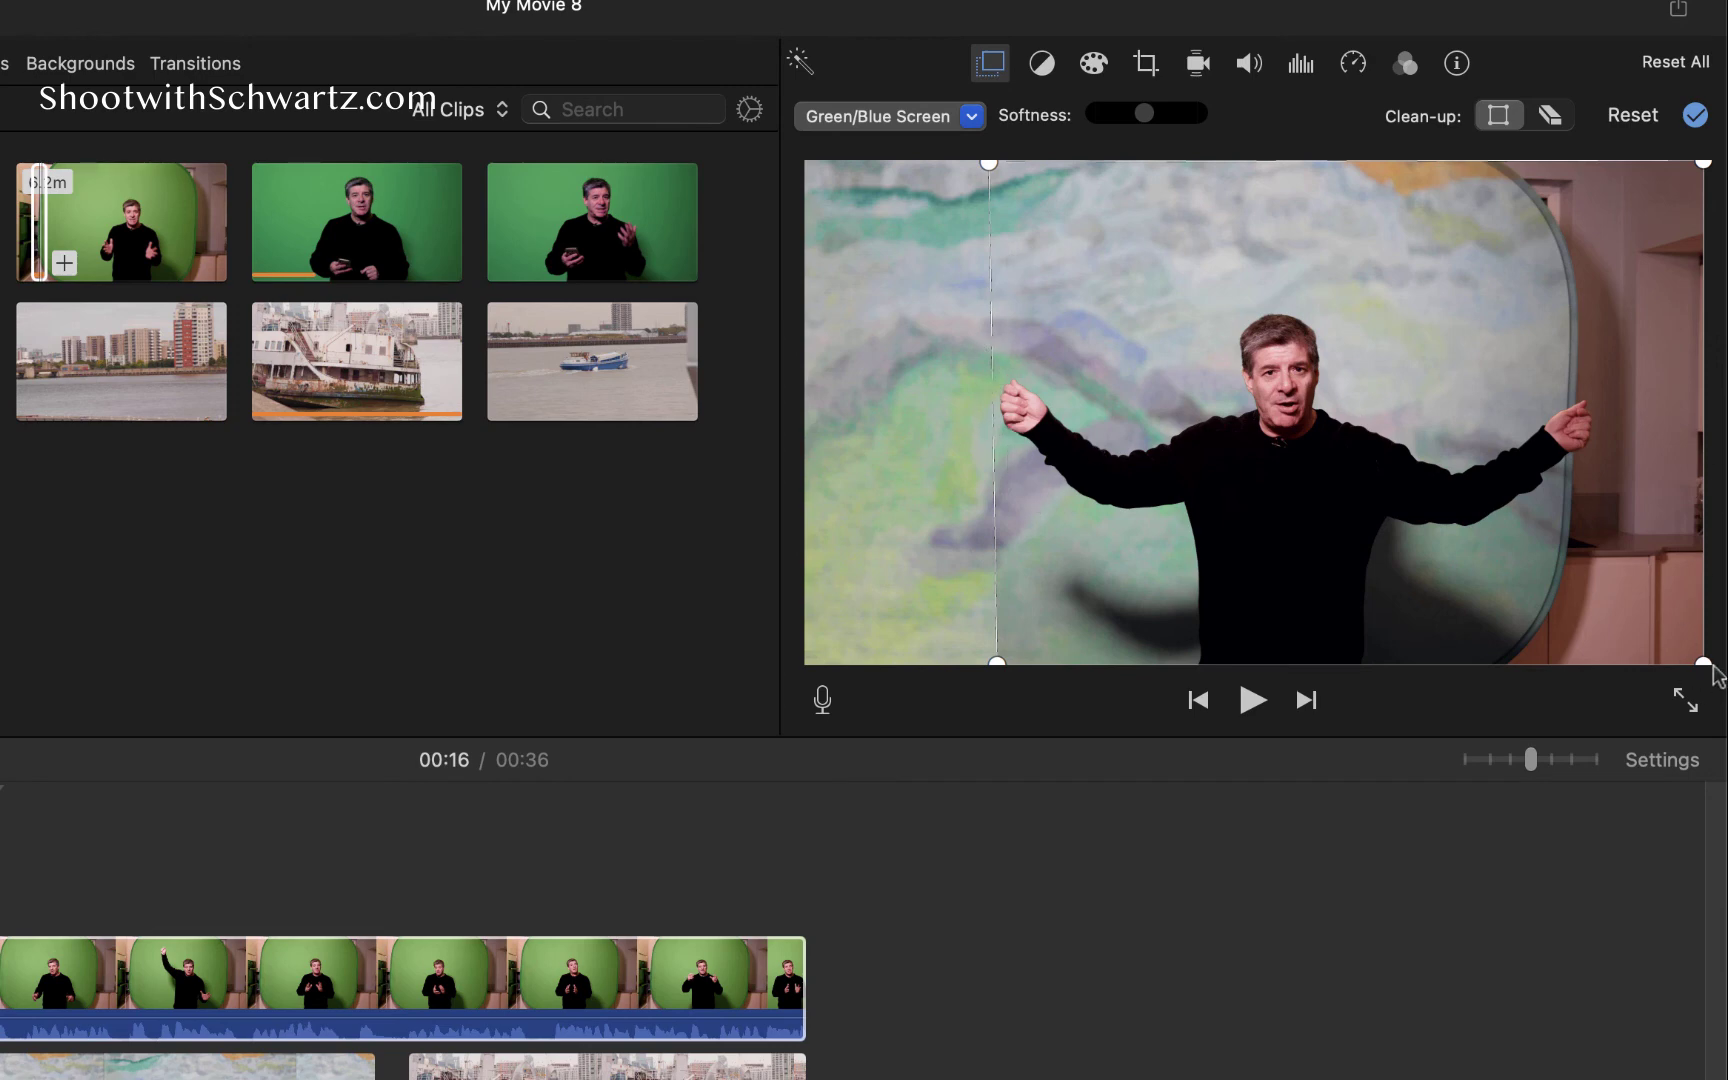
{"action": "left_click_drag", "start_coordinate": [1705, 667], "coordinate": [1501, 682]}
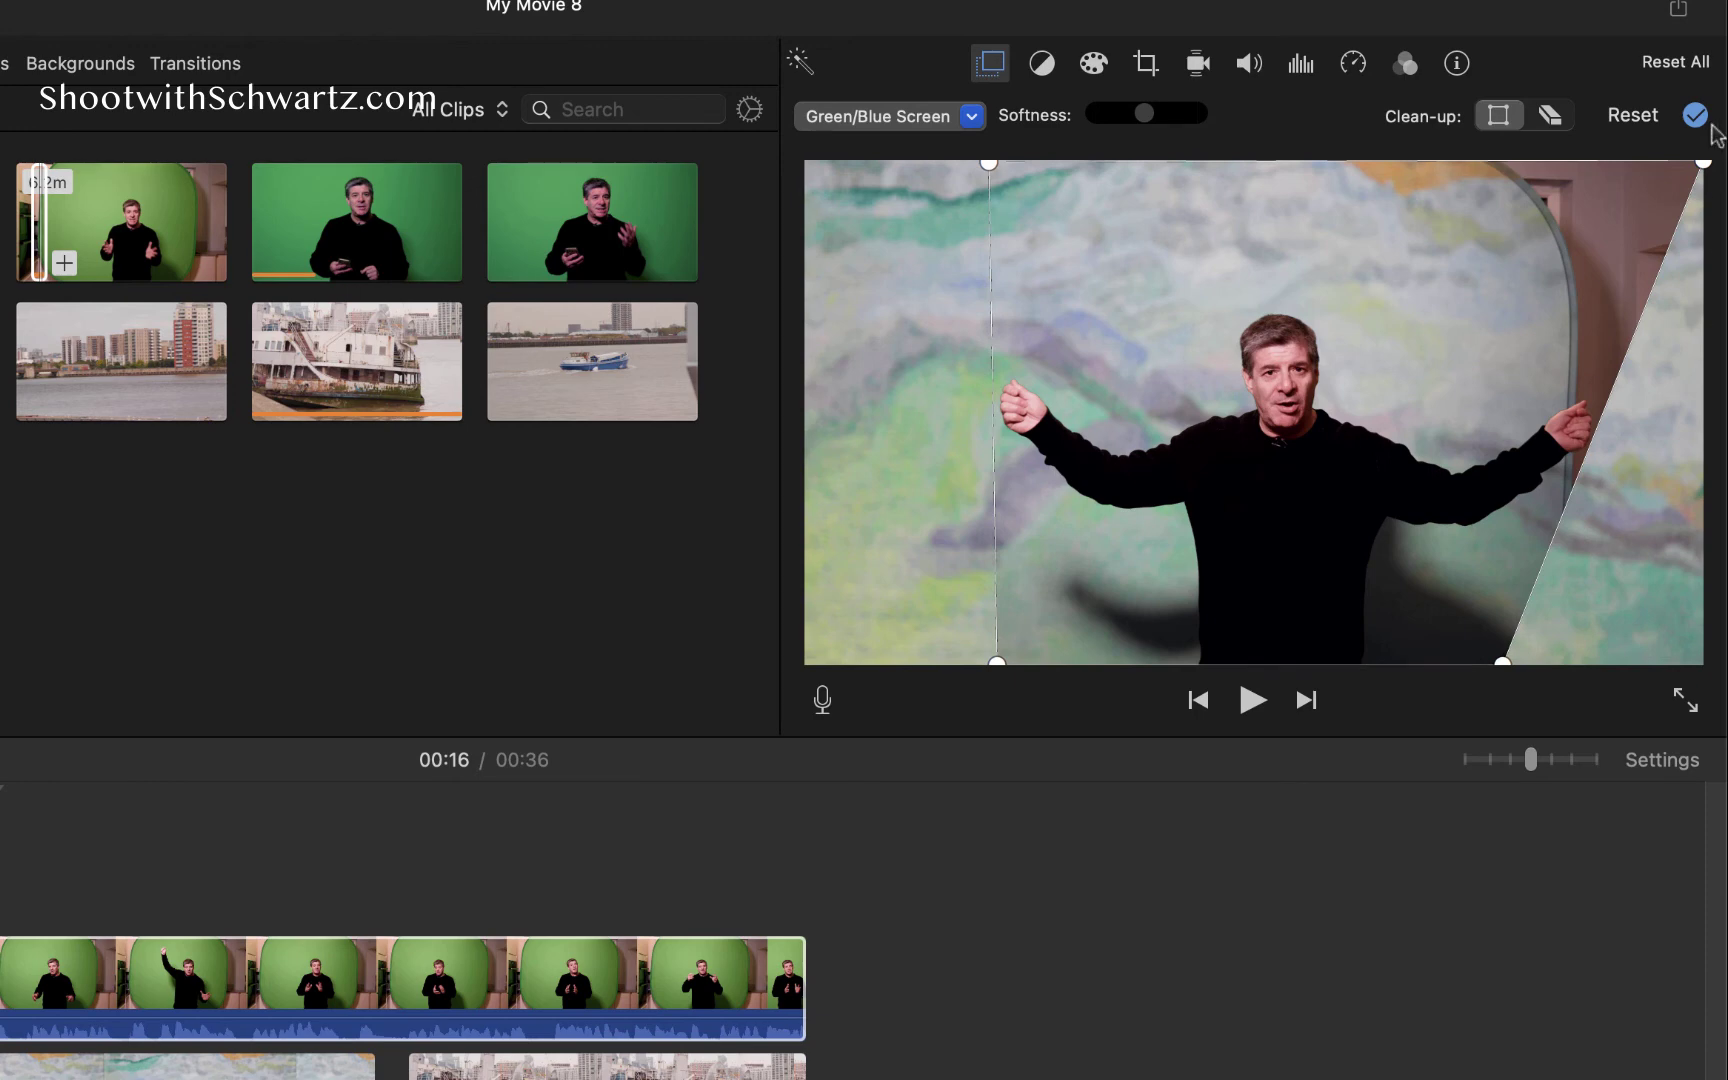
{"action": "left_click_drag", "start_coordinate": [1703, 164], "coordinate": [1496, 167]}
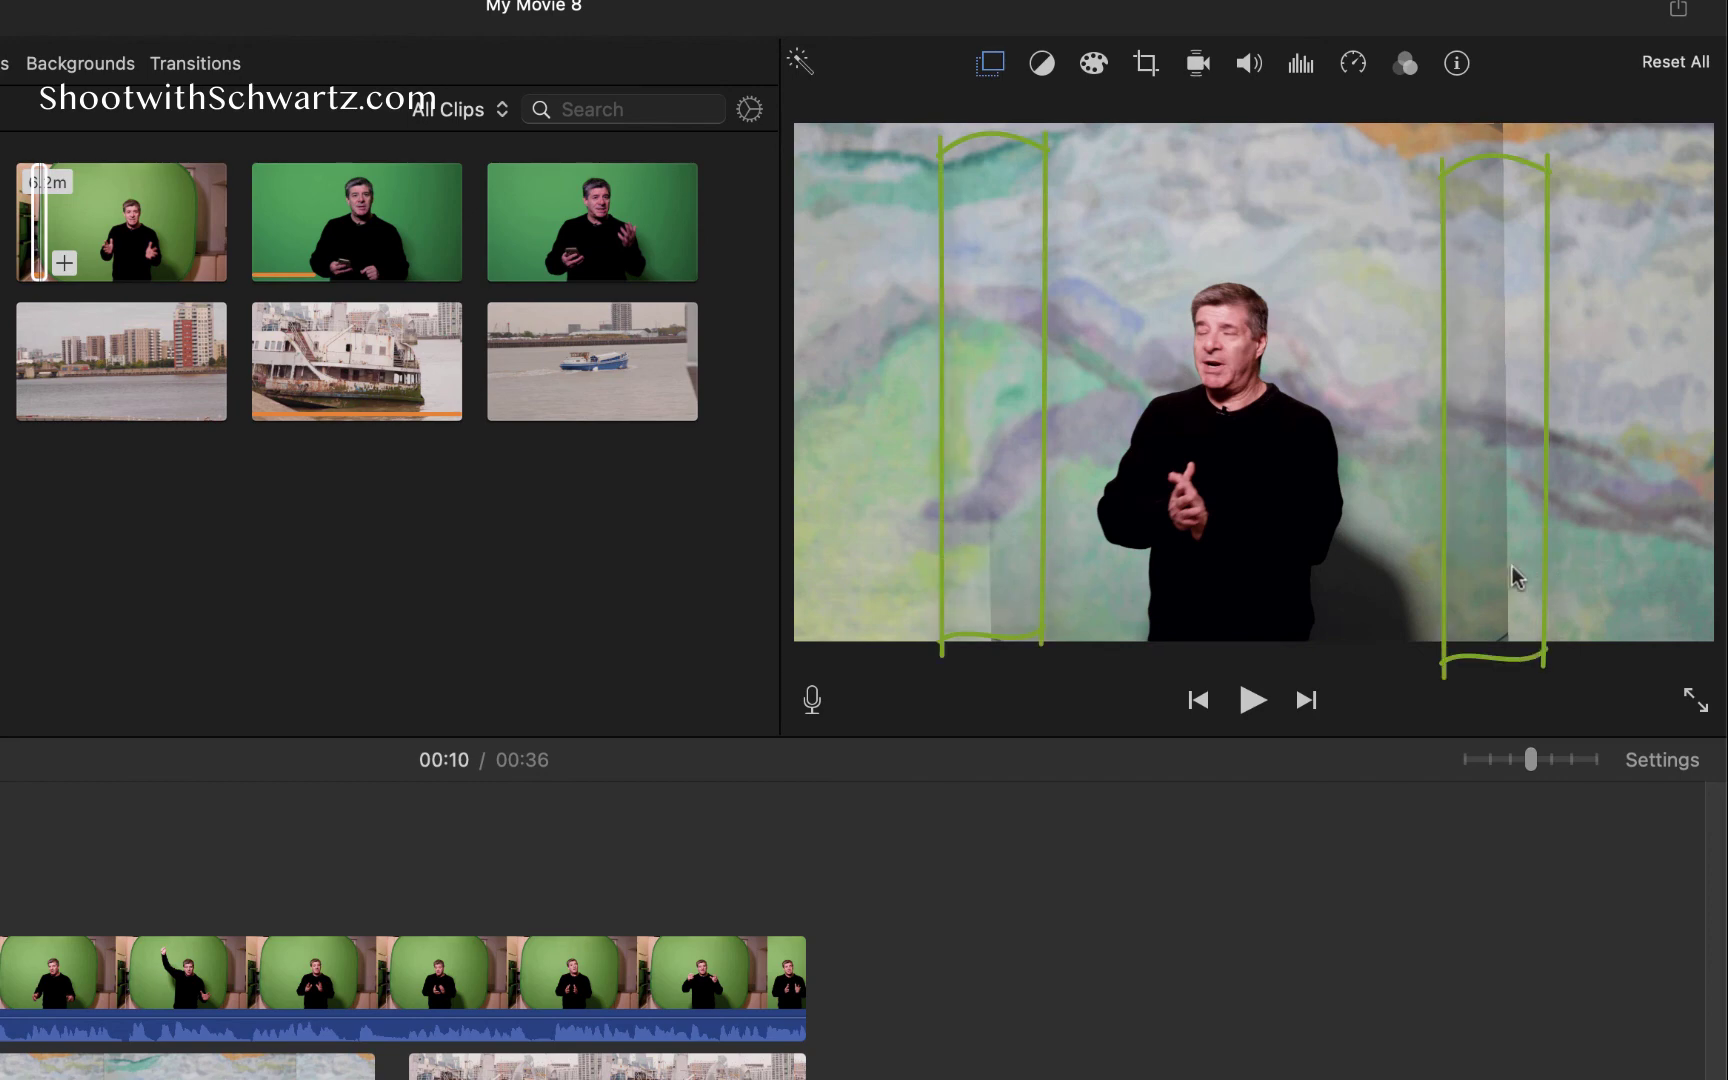
At 00:21, erase the leftover grey backdrop and shadow around the presenter with the clean-up eraser, and slightly lower the edge softness
{"action": "left_click", "coordinate": [180, 985]}
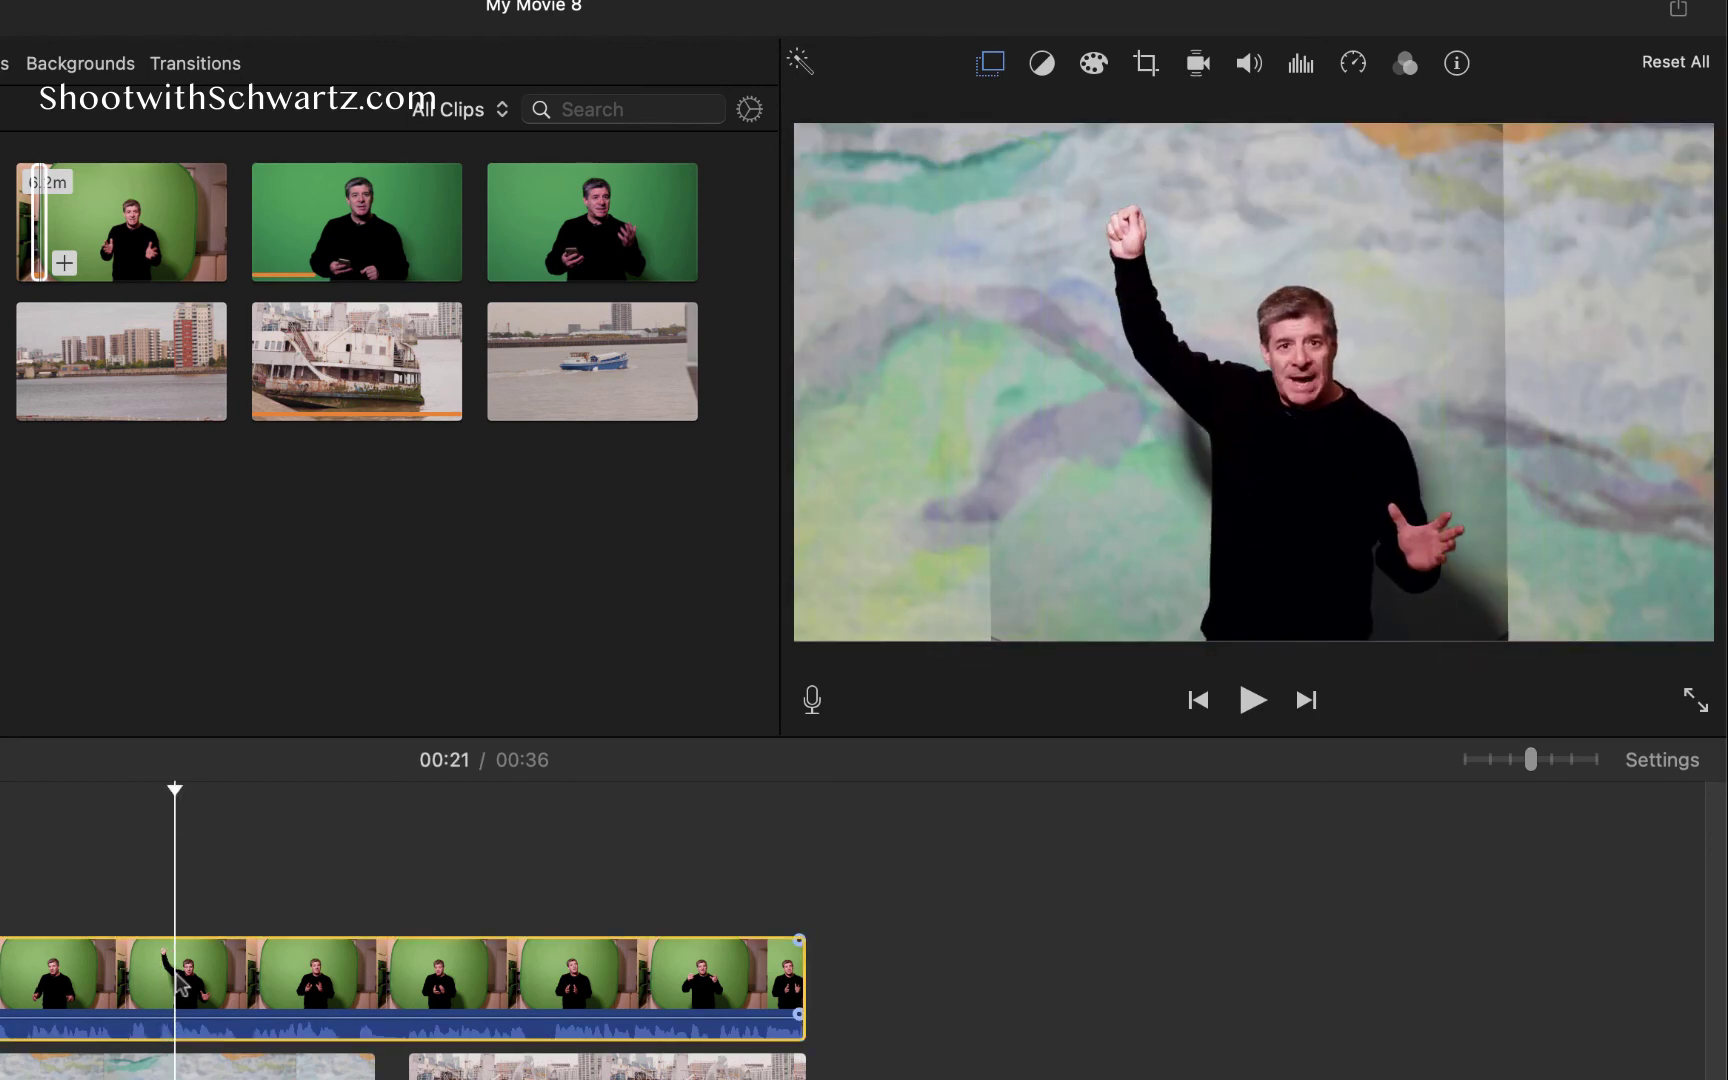
{"action": "left_click", "coordinate": [990, 65]}
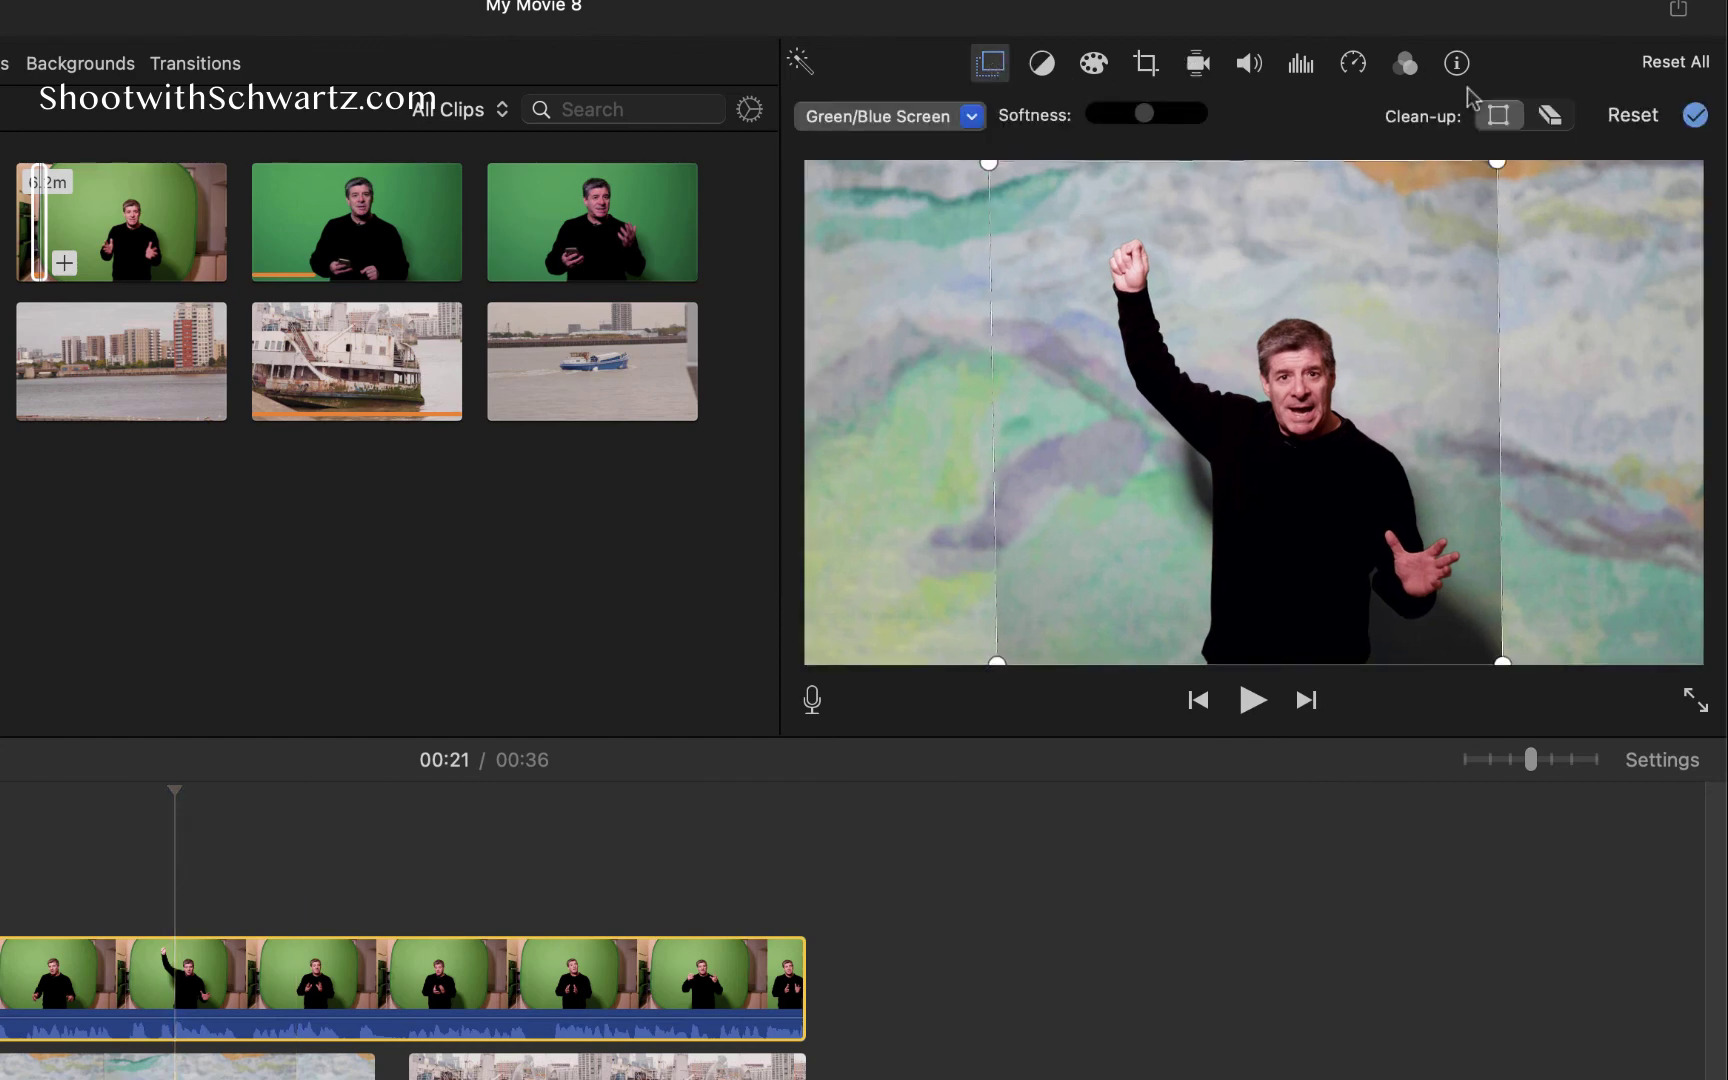
{"action": "left_click", "coordinate": [1553, 124]}
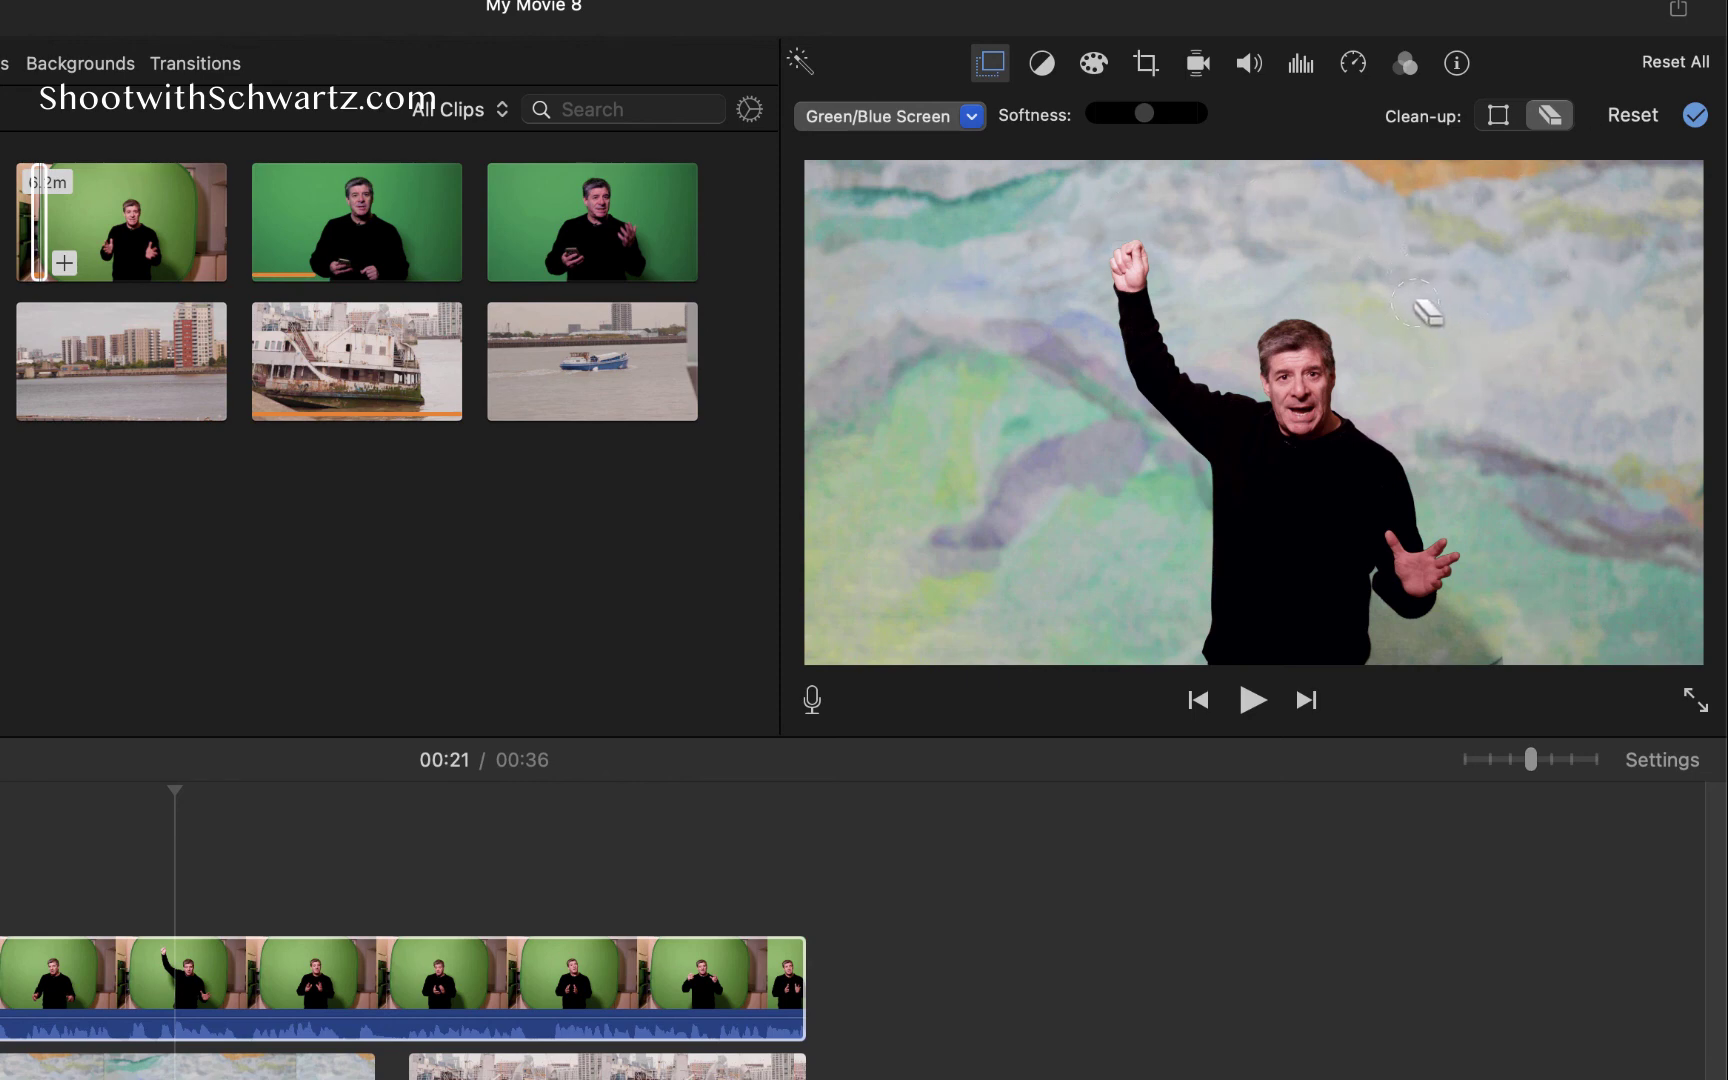
{"action": "left_click", "coordinate": [1414, 303]}
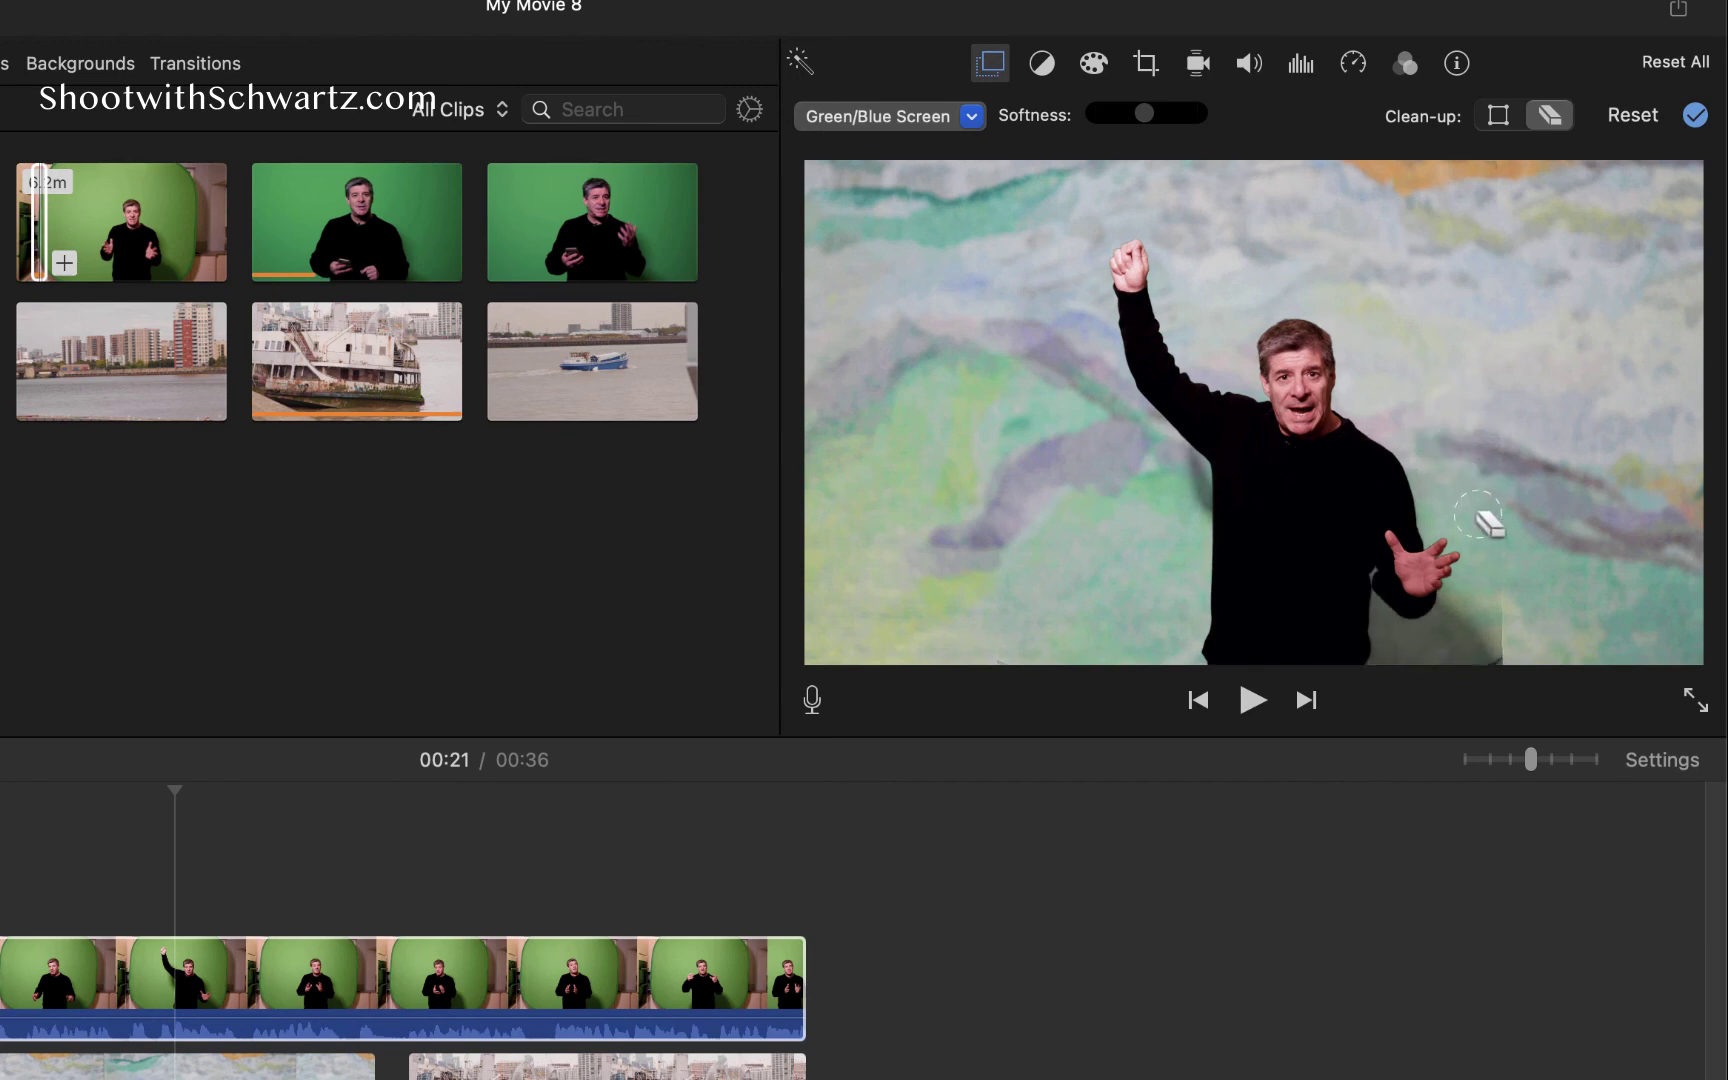
{"action": "mouse_move", "coordinate": [1480, 520]}
{"action": "left_mouse_down"}
{"action": "mouse_move", "coordinate": [1504, 578]}
{"action": "mouse_move", "coordinate": [1497, 640]}
{"action": "left_mouse_up"}
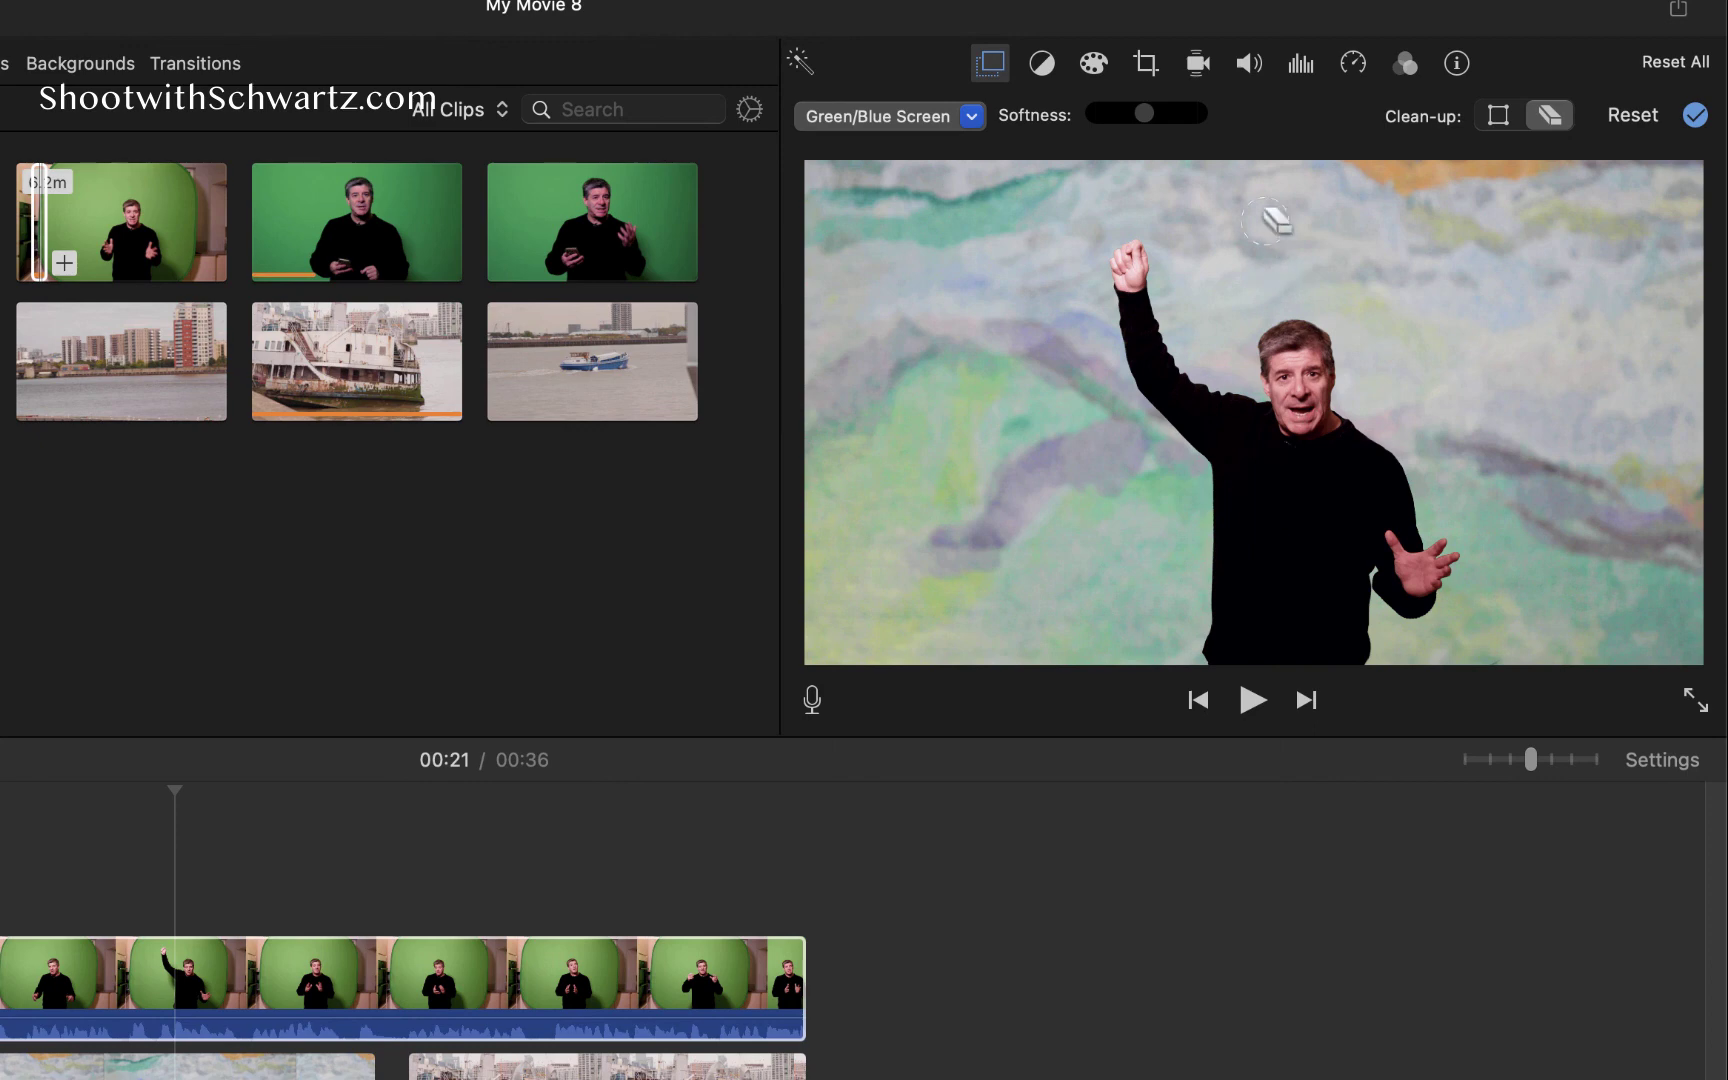
{"action": "left_click_drag", "start_coordinate": [1147, 122], "coordinate": [1141, 122]}
Play the composite full screen, pause it at 00:28 over the ship background, and return to the editing view
{"action": "left_click", "coordinate": [1695, 703]}
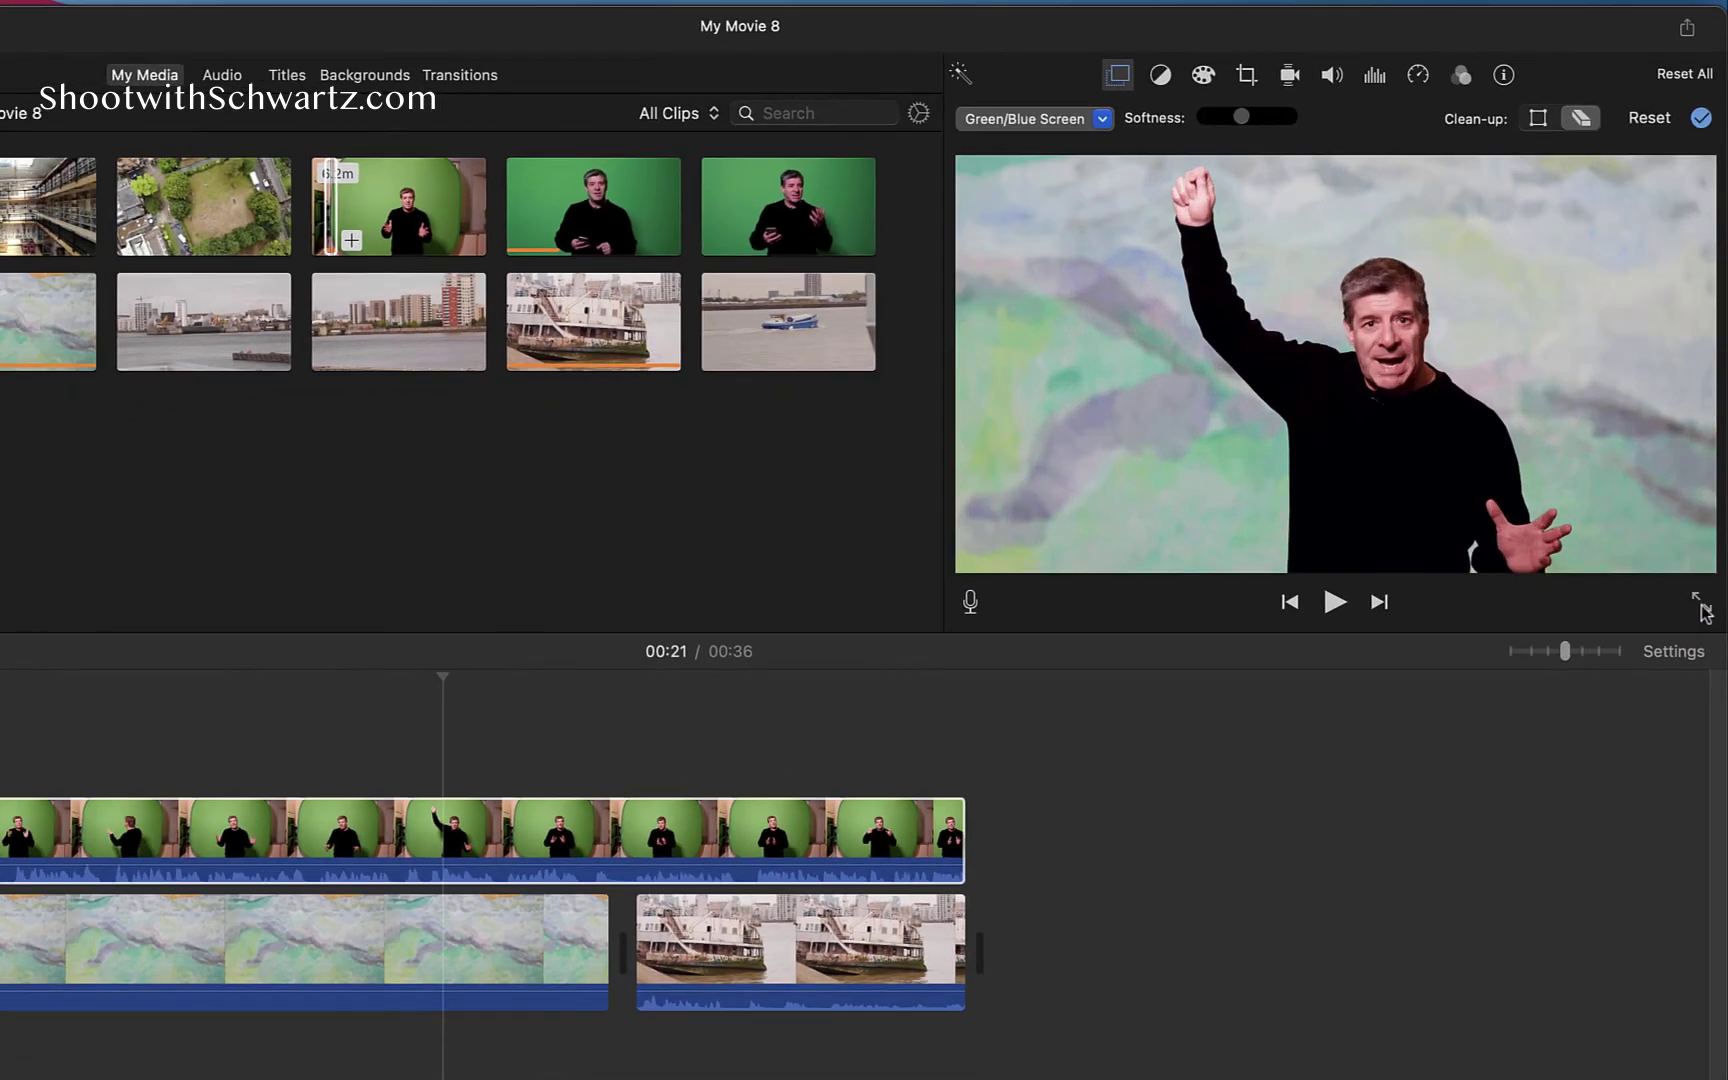
{"action": "left_click", "coordinate": [1693, 701]}
{"action": "mouse_move", "coordinate": [866, 975]}
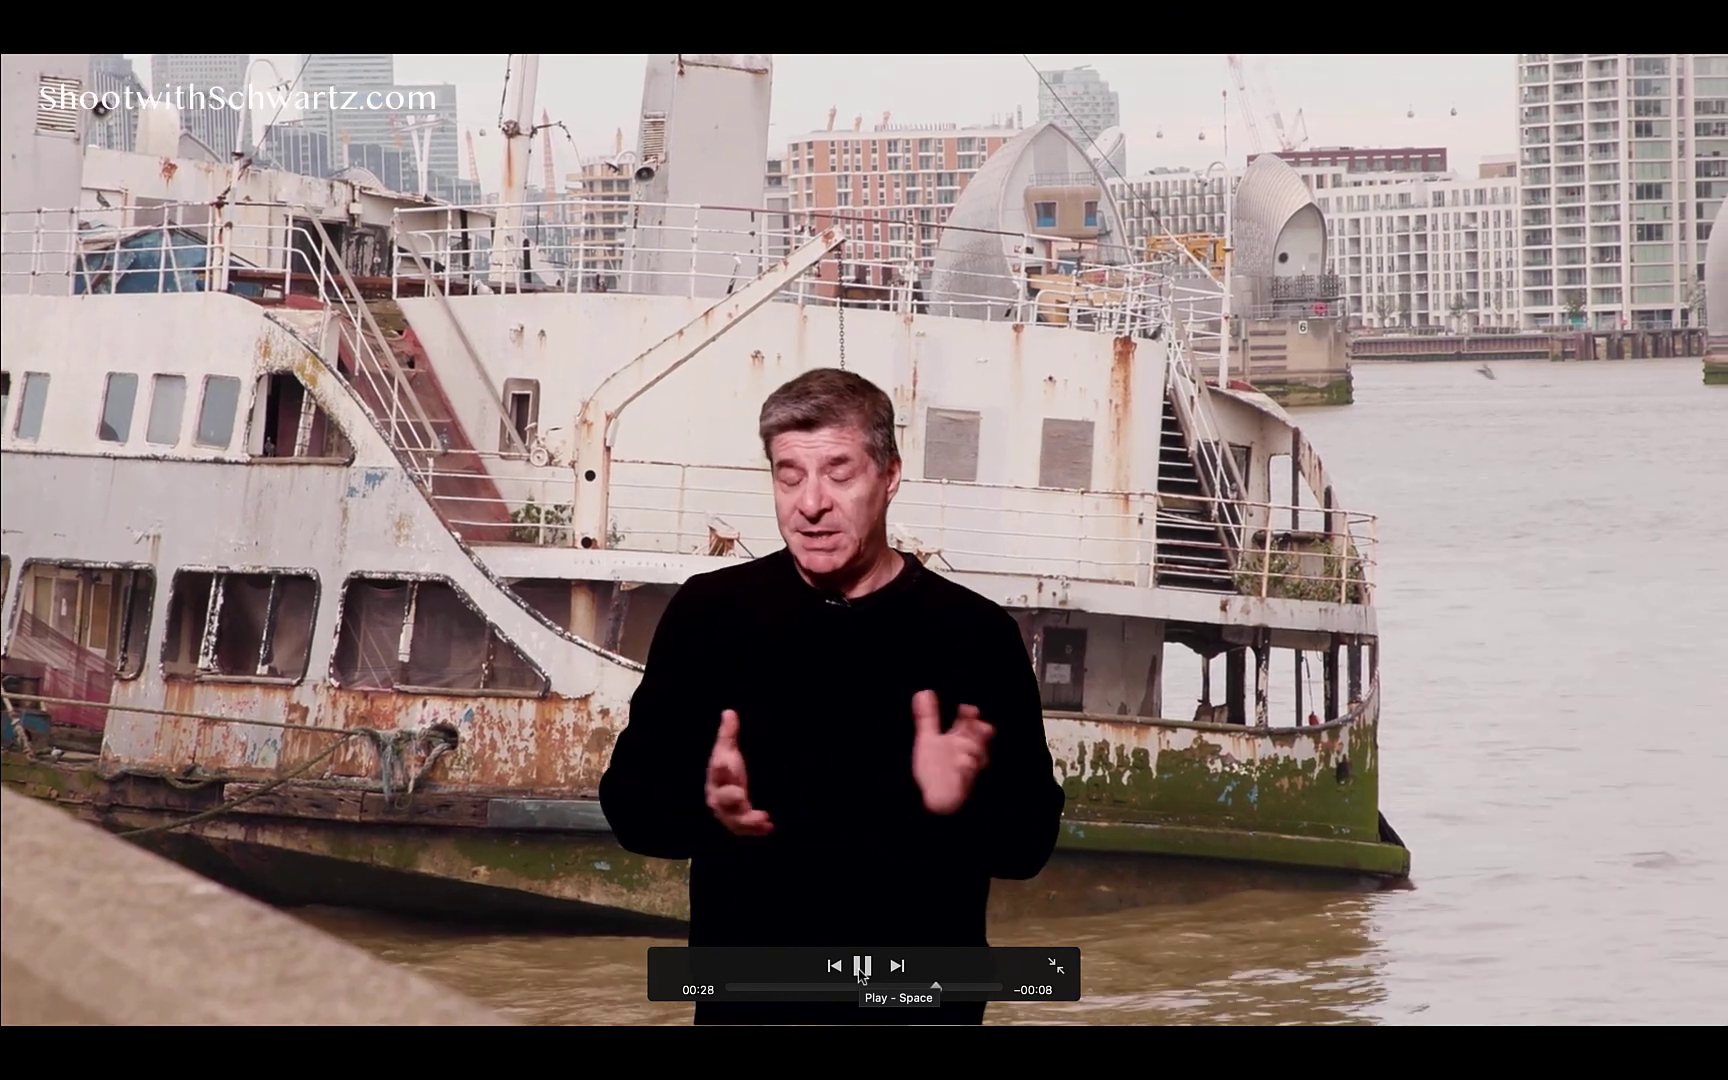
{"action": "left_click", "coordinate": [862, 966]}
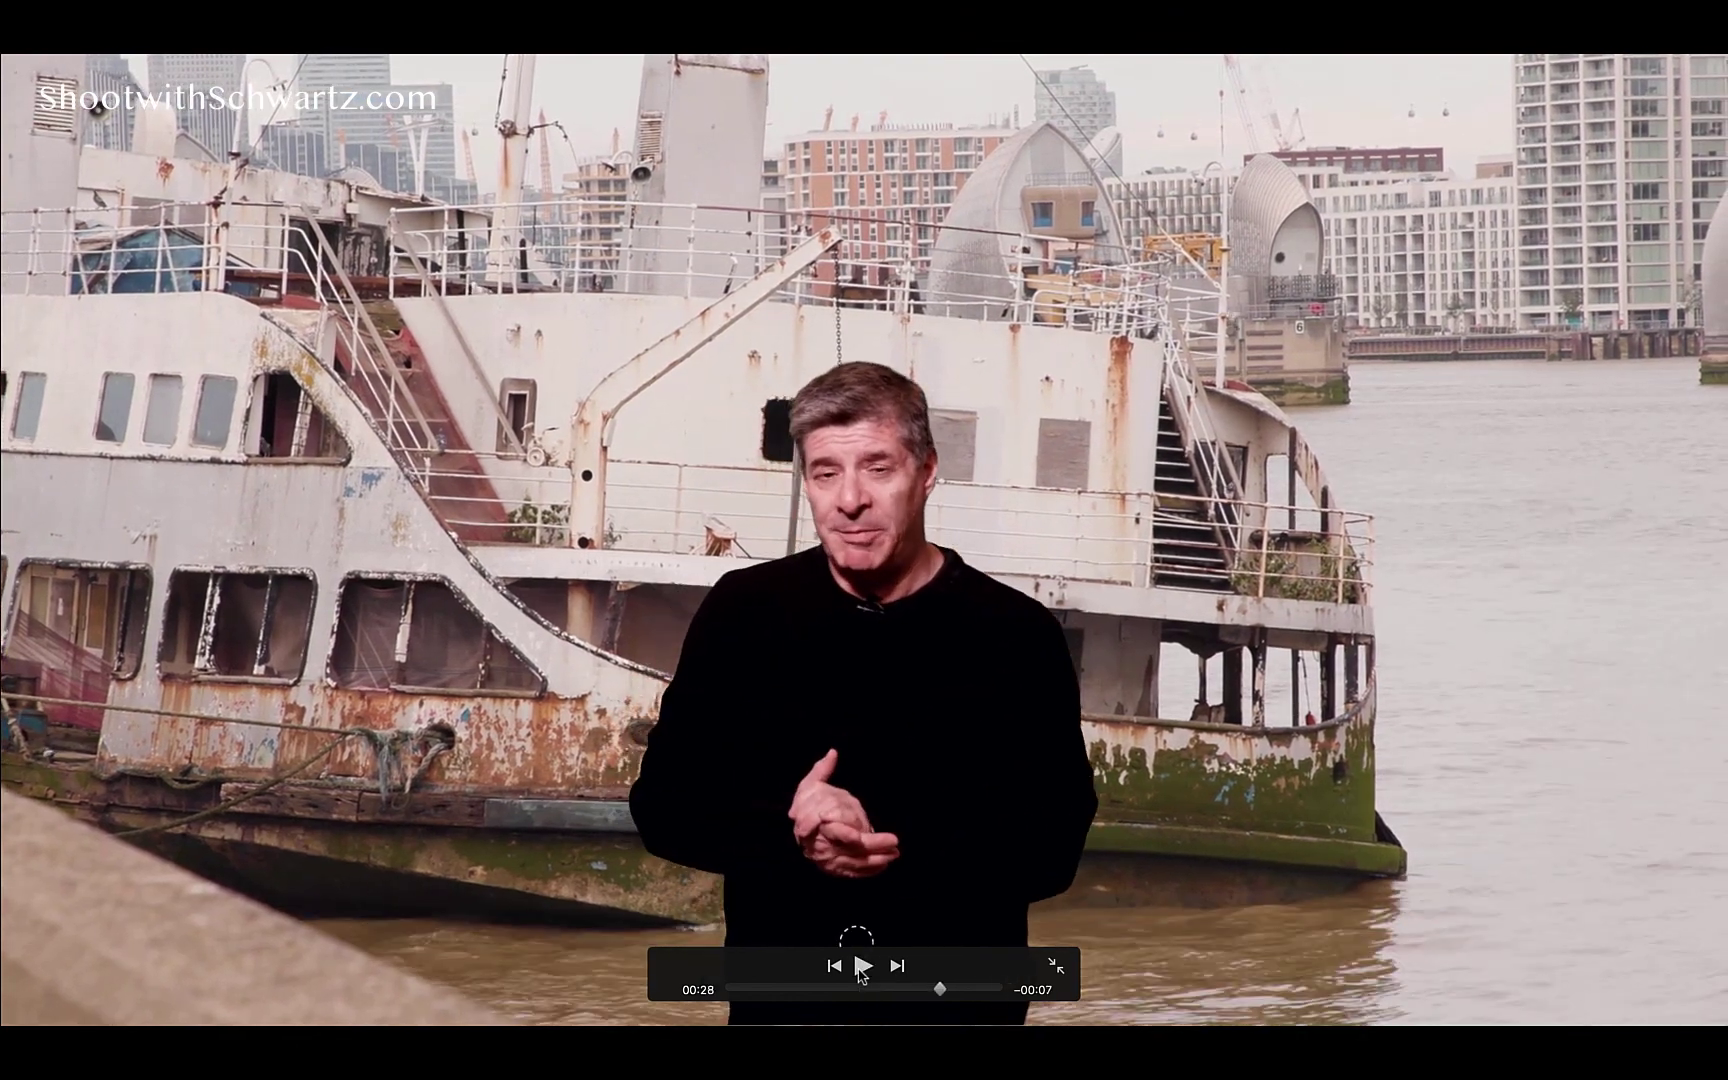
{"action": "left_click", "coordinate": [1057, 973]}
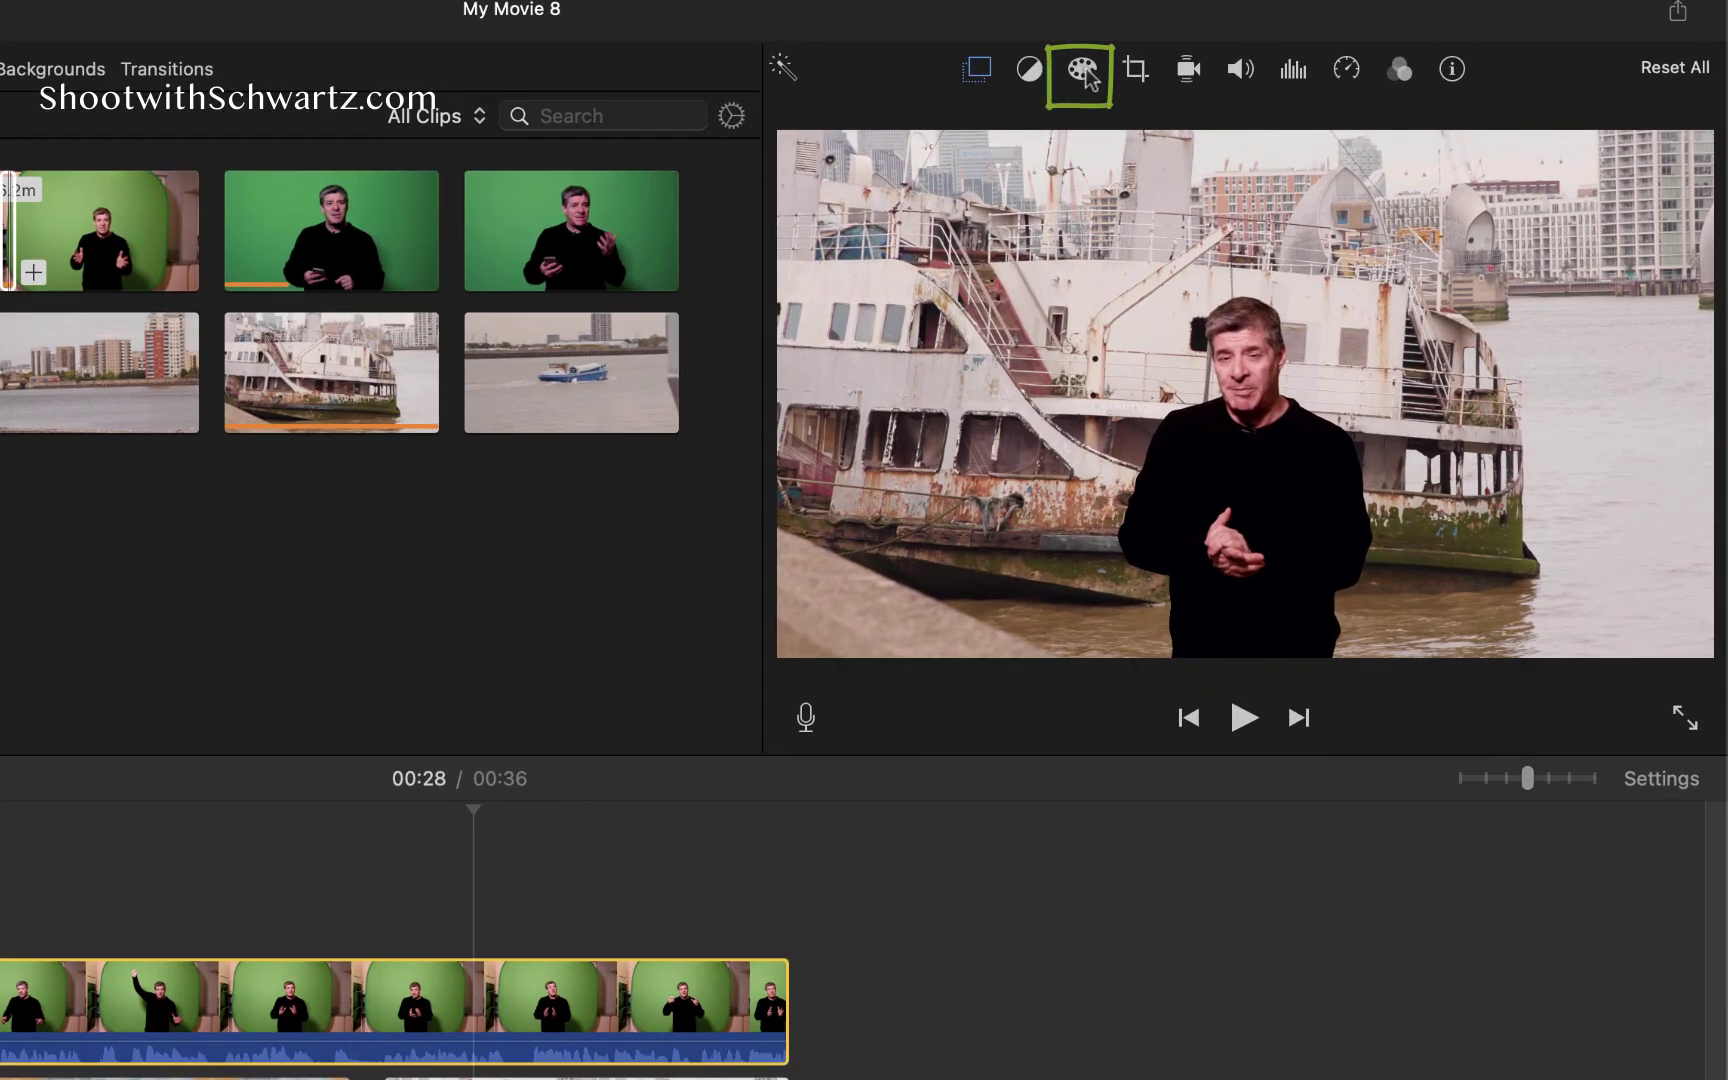
Reduce the overlay clip's highlights in colour correction and check the frame at 00:27
{"action": "left_click", "coordinate": [1088, 76]}
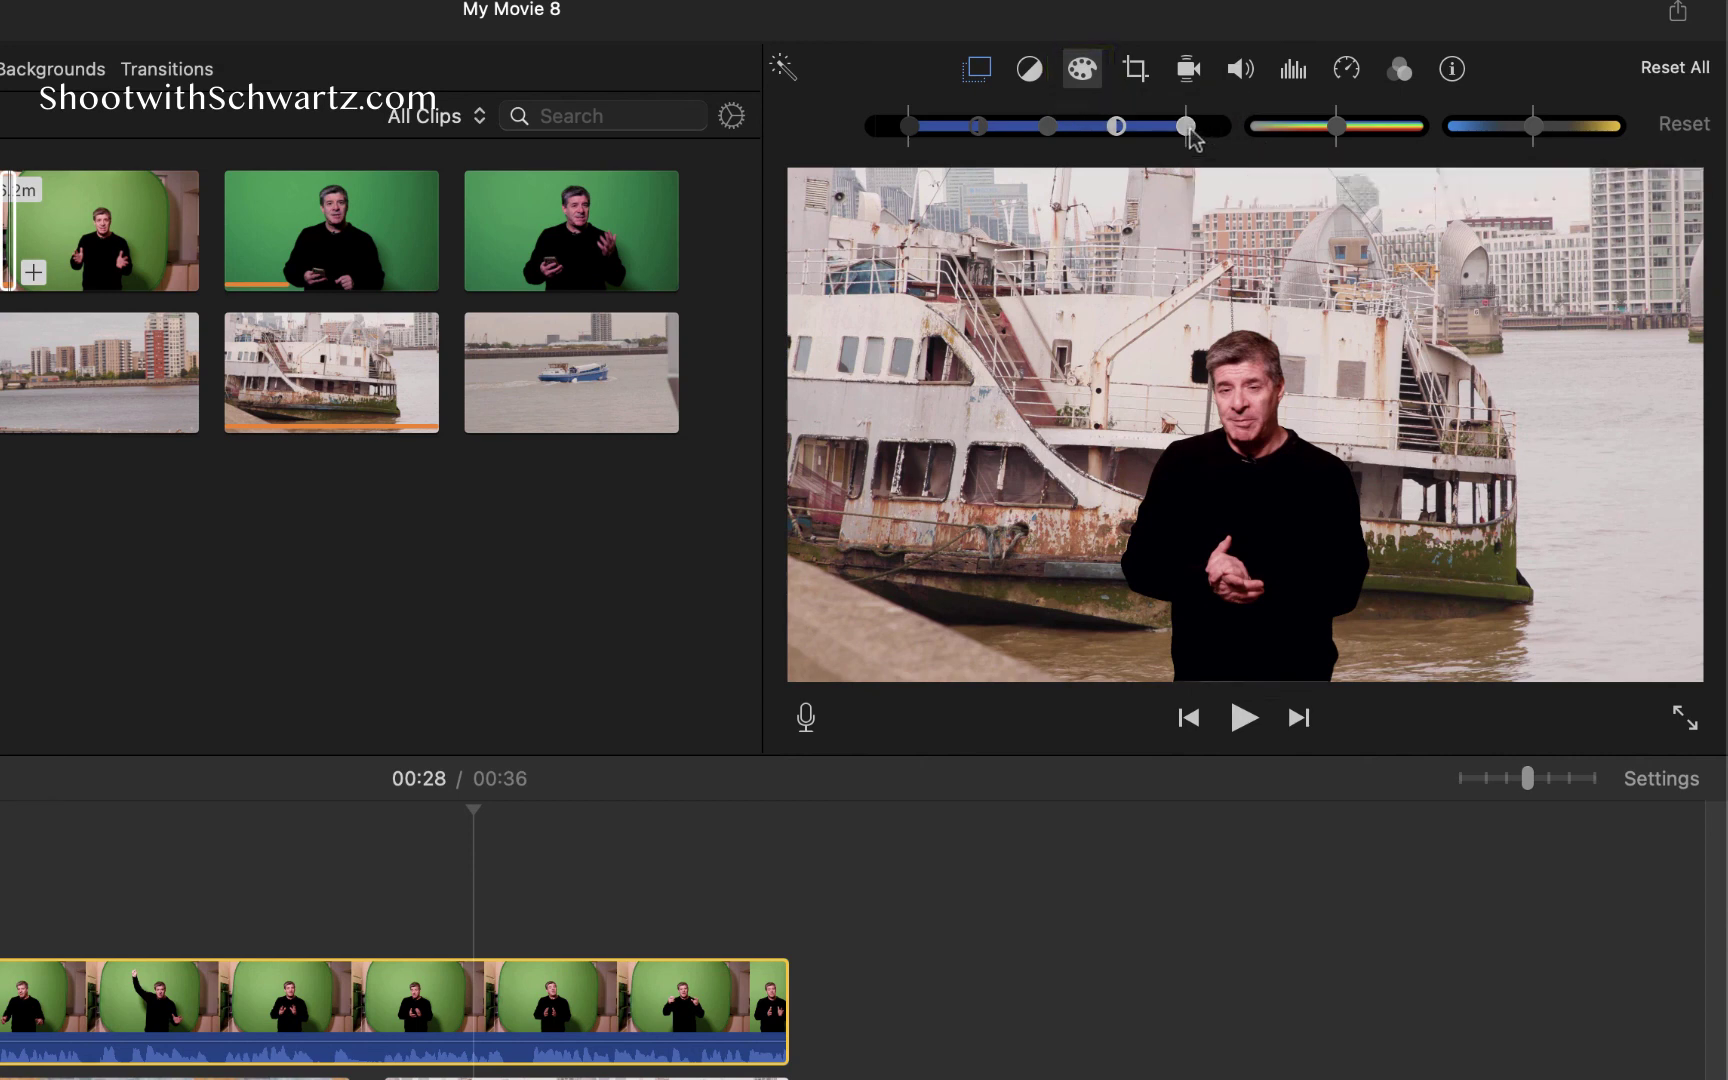
{"action": "left_click_drag", "start_coordinate": [1188, 128], "coordinate": [1155, 133]}
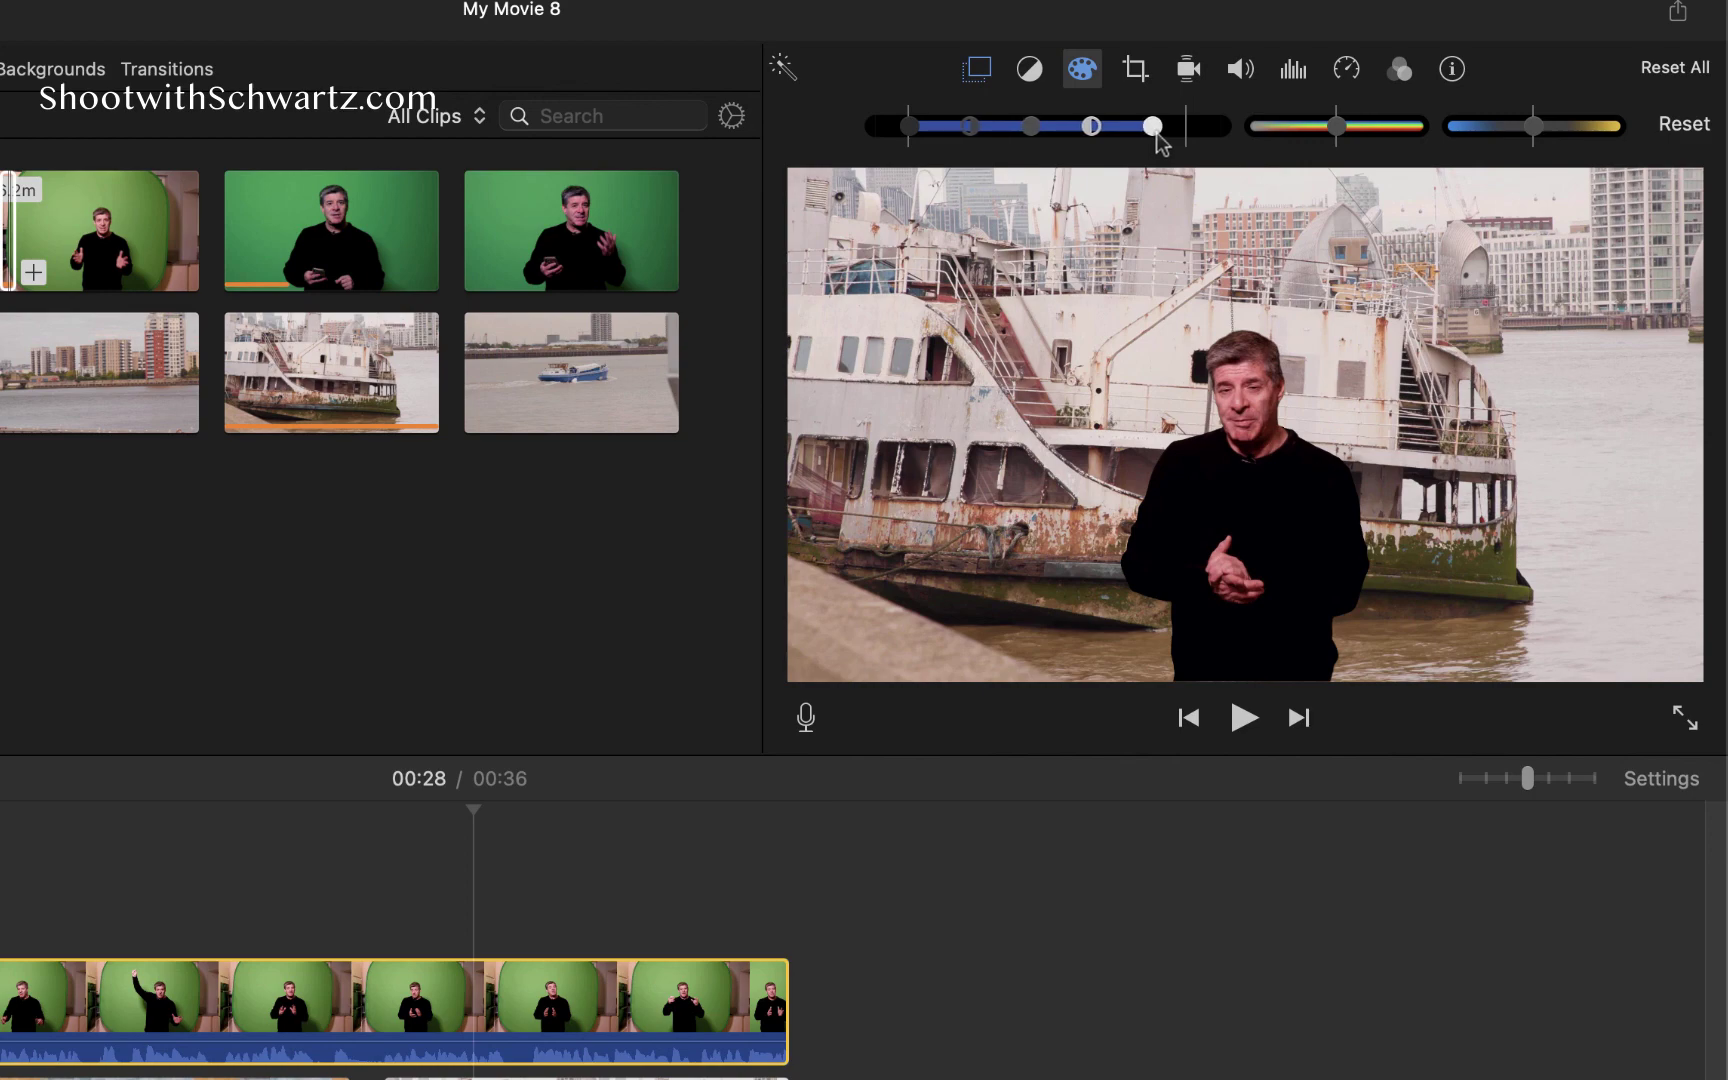
{"action": "left_click", "coordinate": [418, 815]}
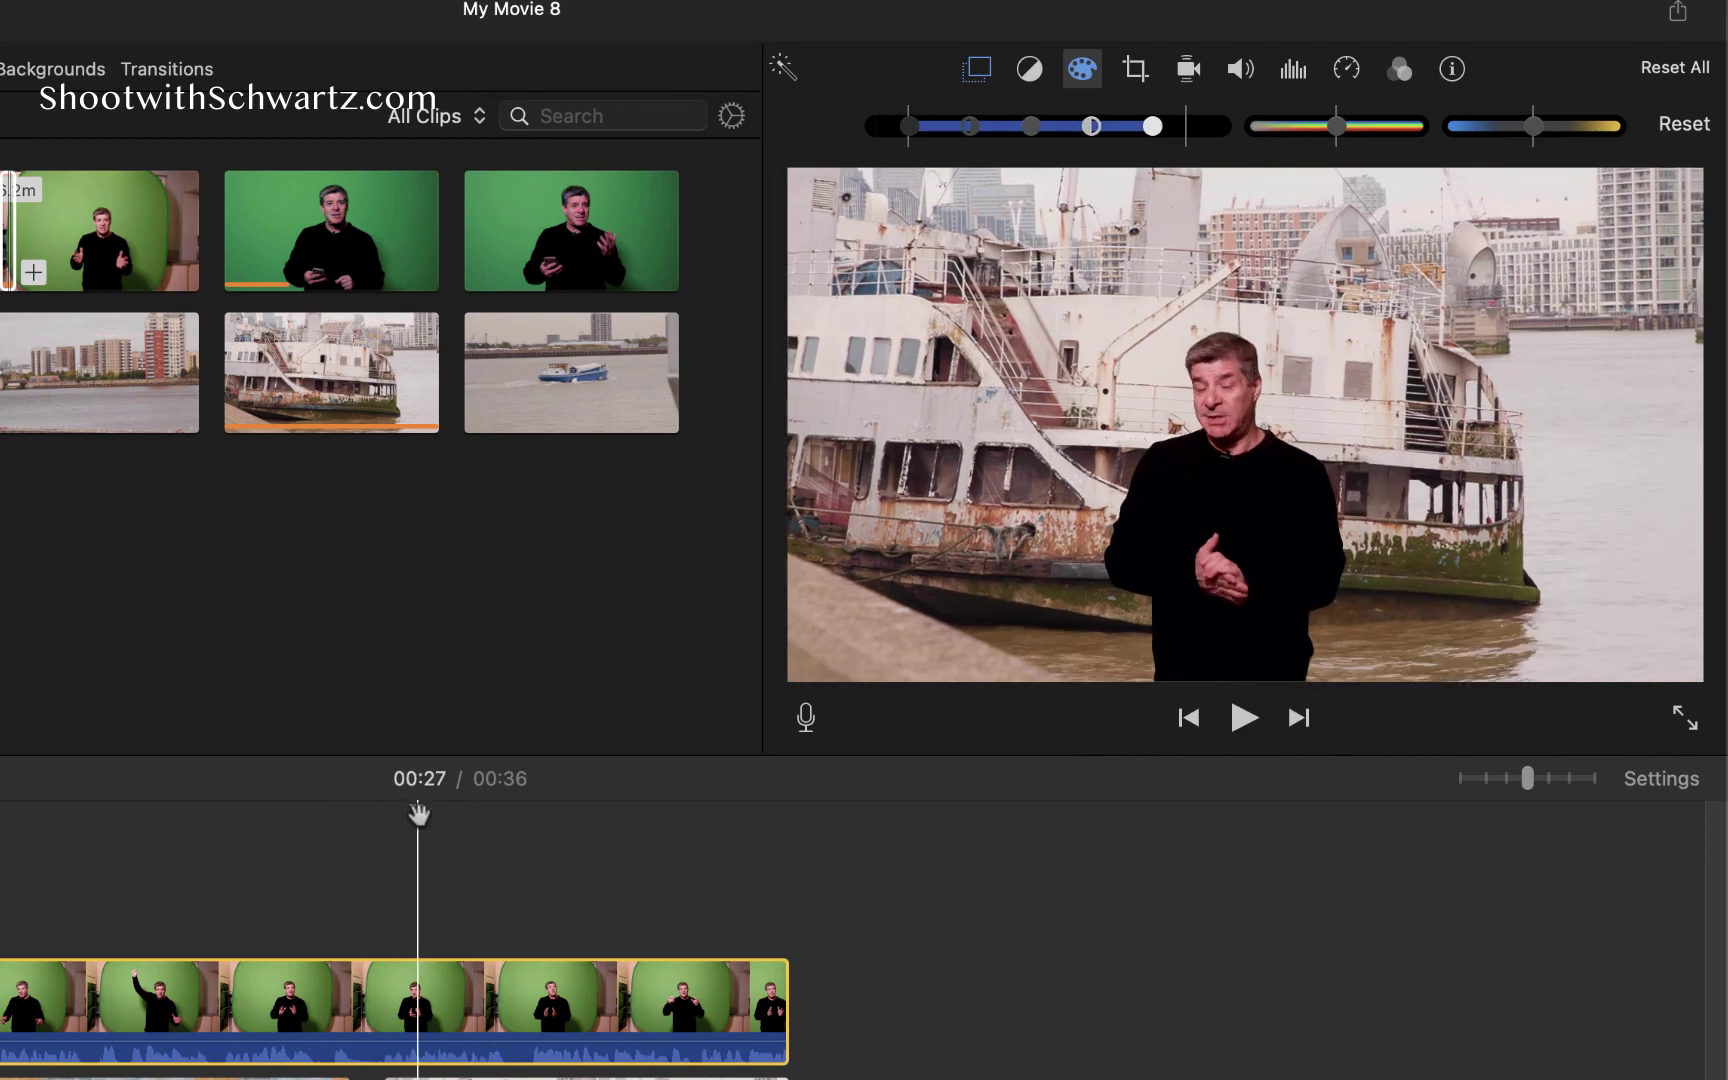